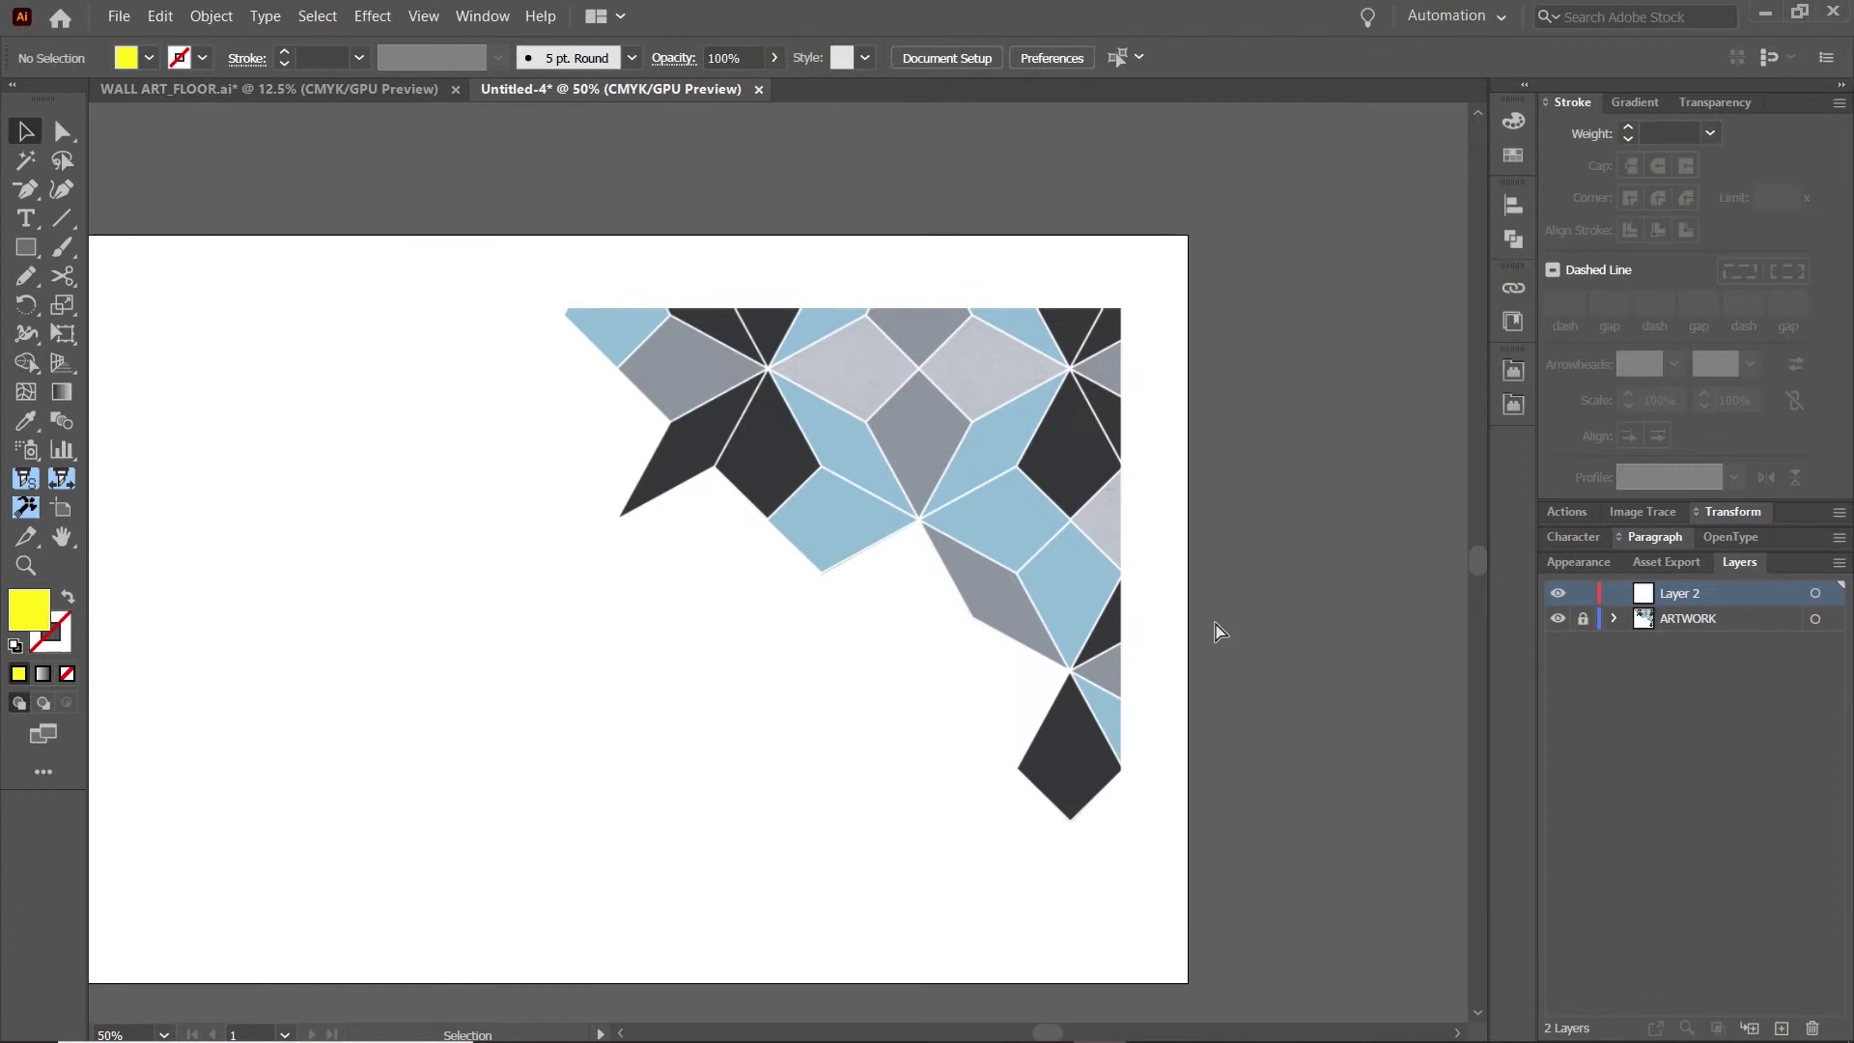
# Paste the tile's silhouette in place, remove its yellow fill, and give it a CutContour stroke.
pyautogui.hotkey('ctrl', 'f')
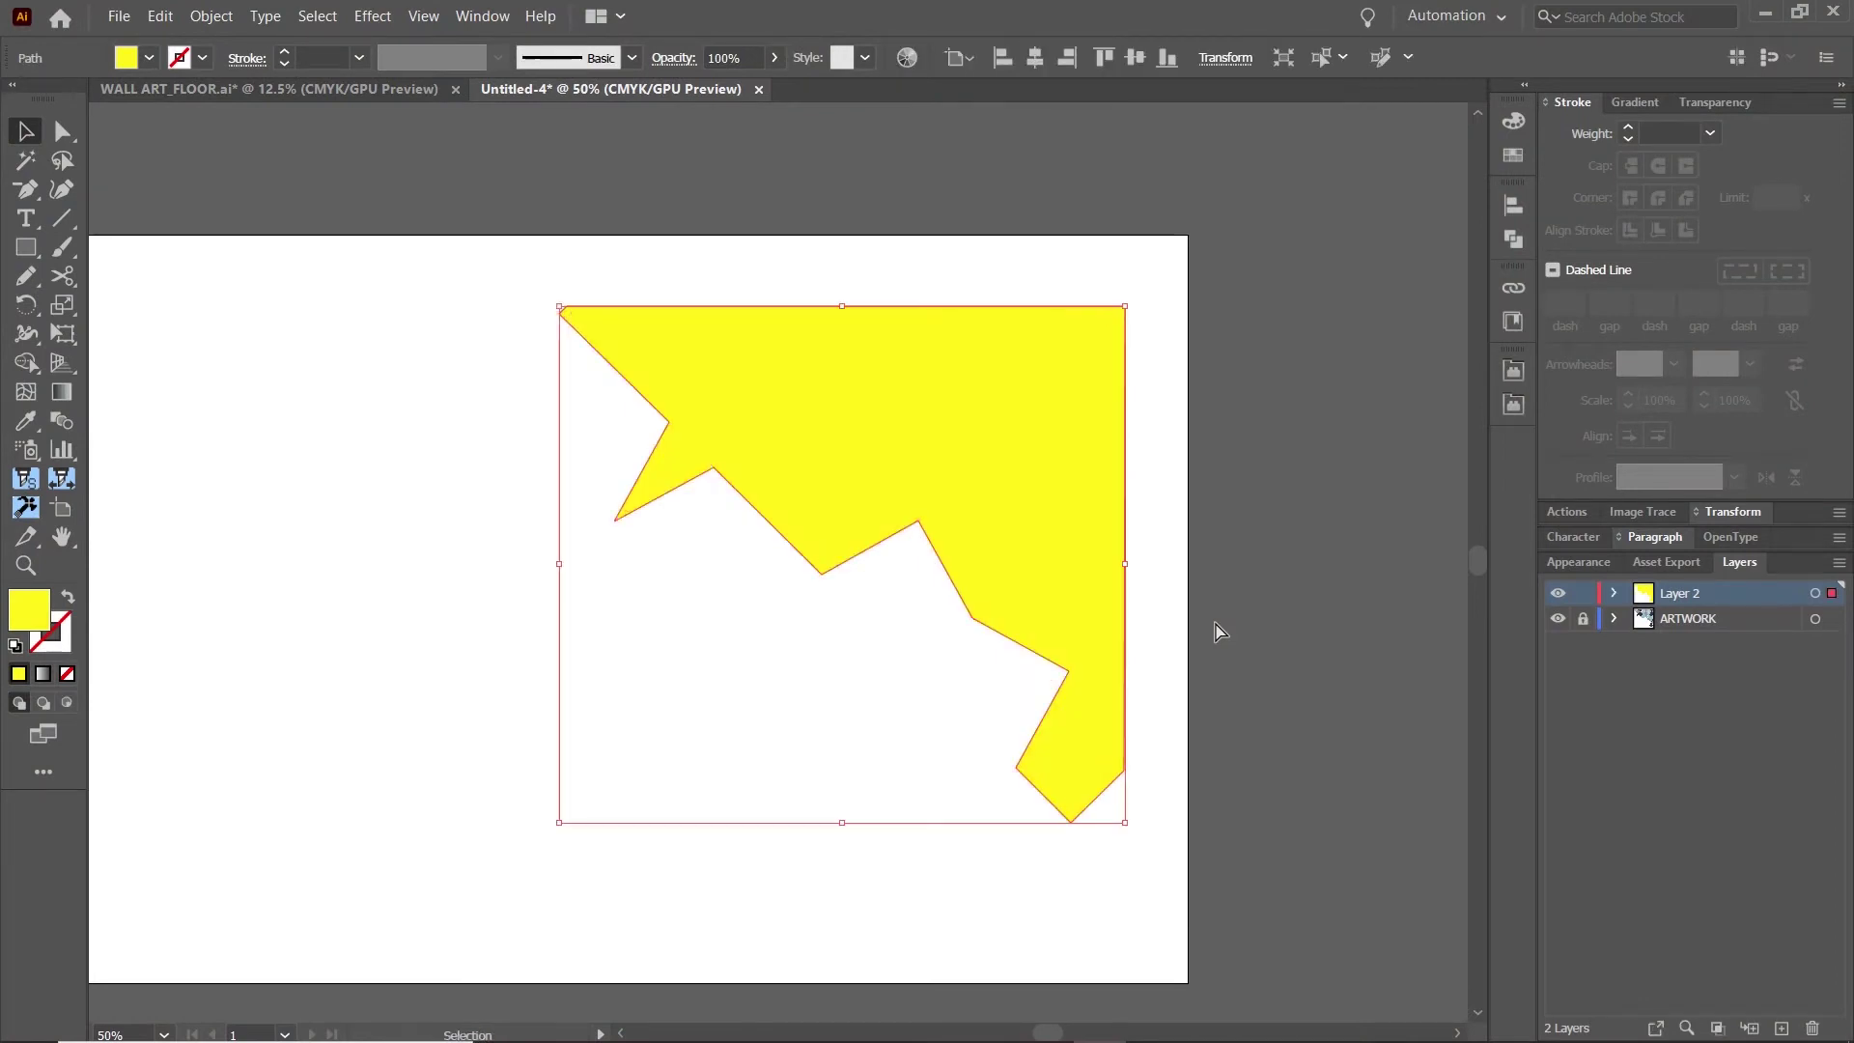
pyautogui.click(1506, 126)
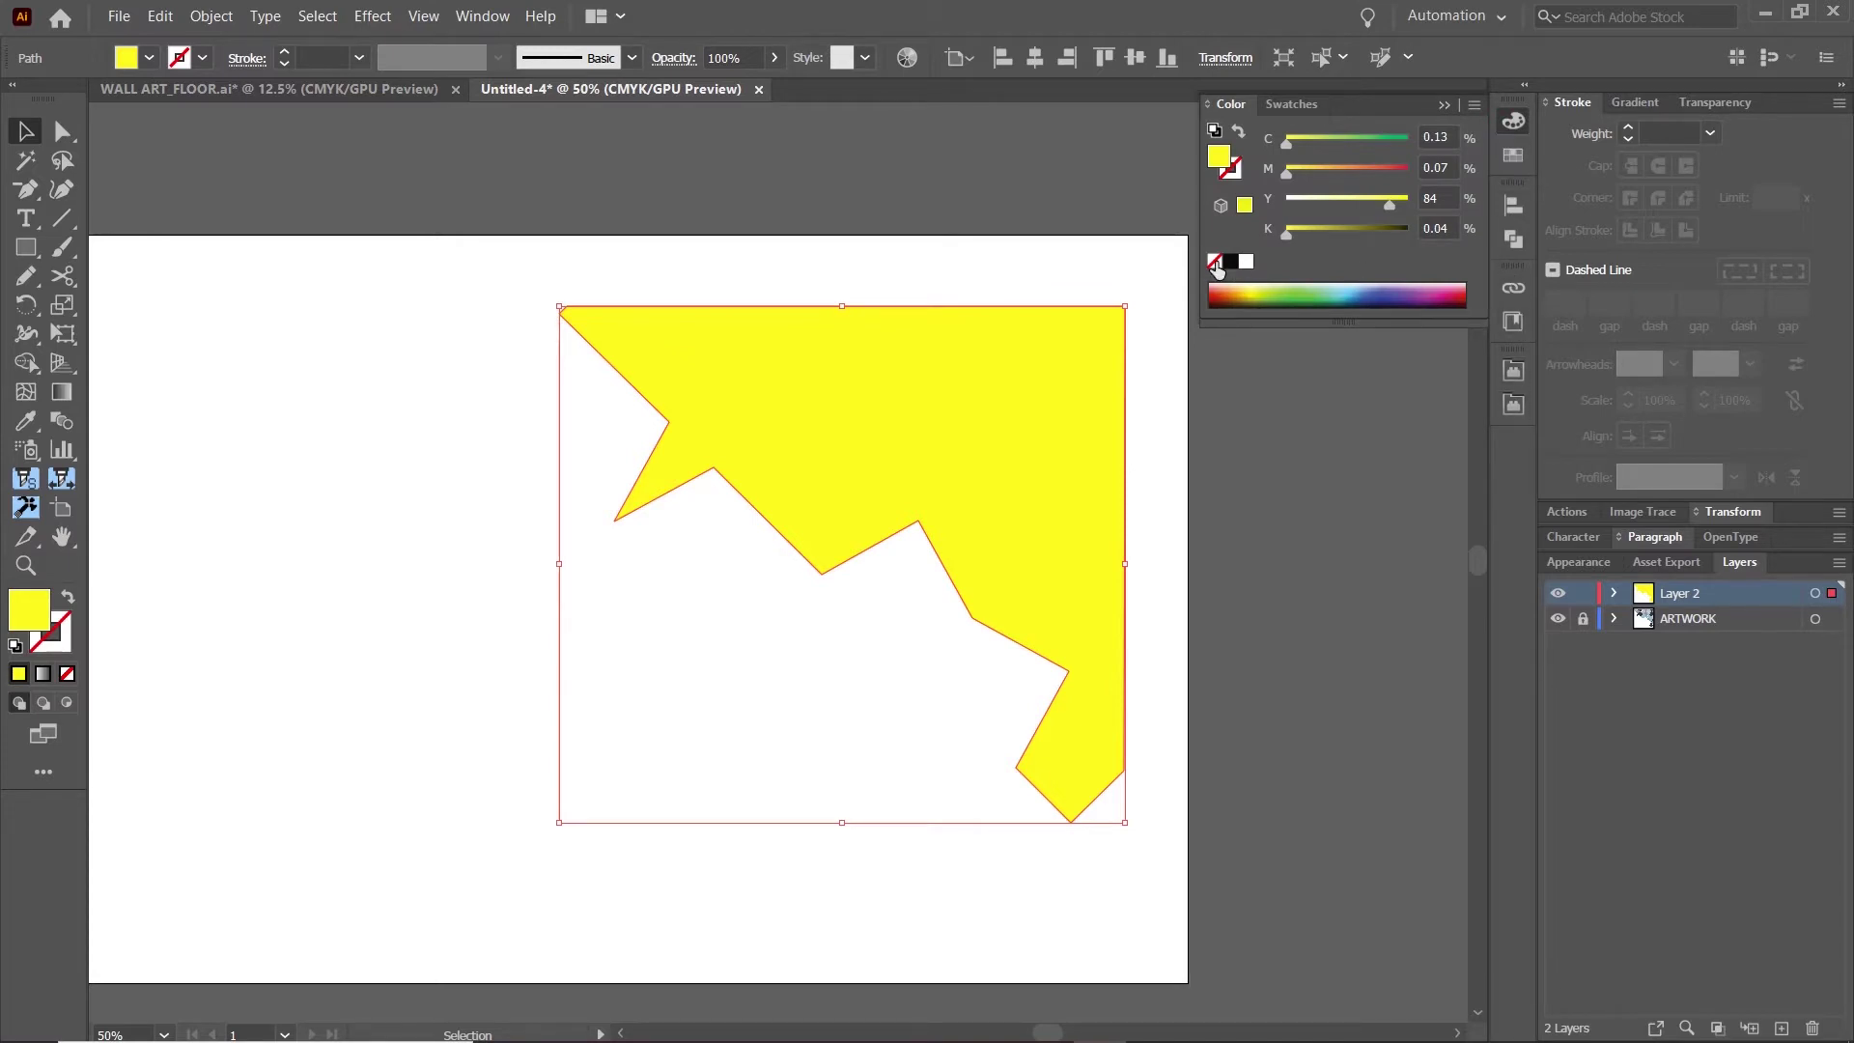
pyautogui.click(1215, 261)
pyautogui.click(1514, 410)
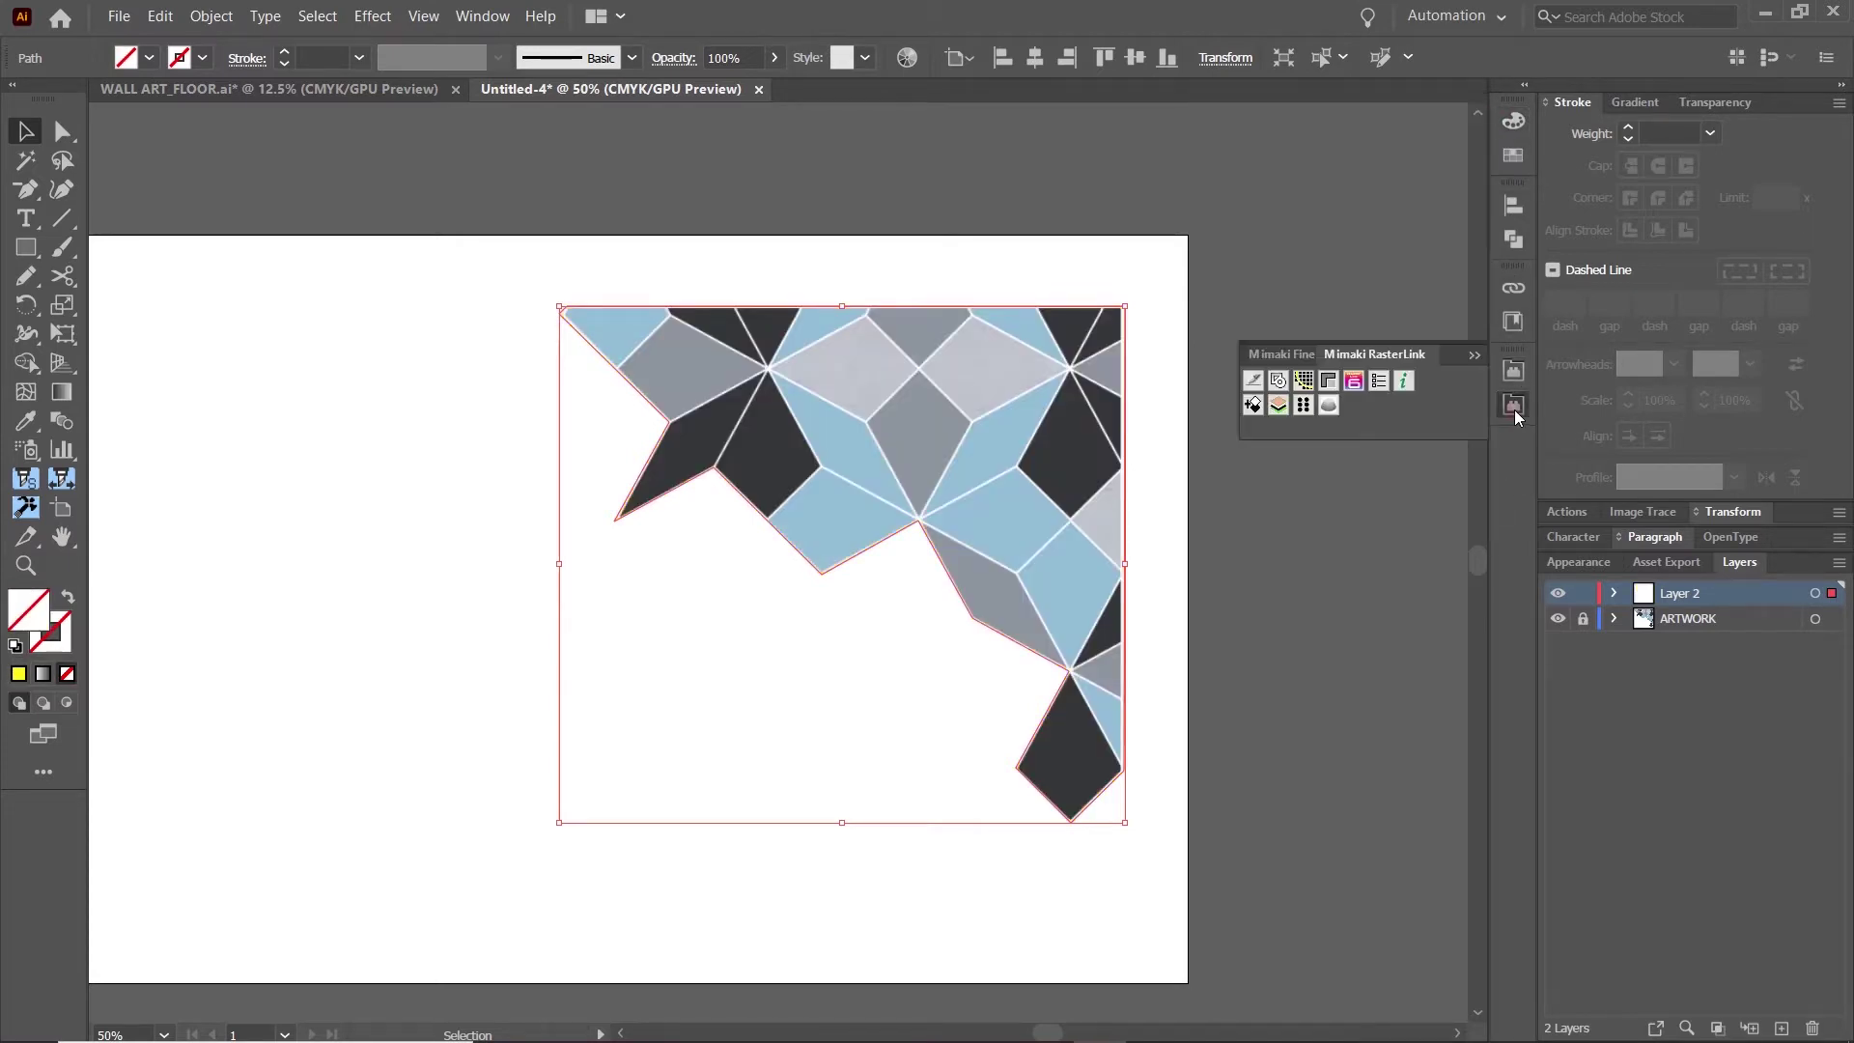
pyautogui.click(1252, 381)
pyautogui.click(1506, 130)
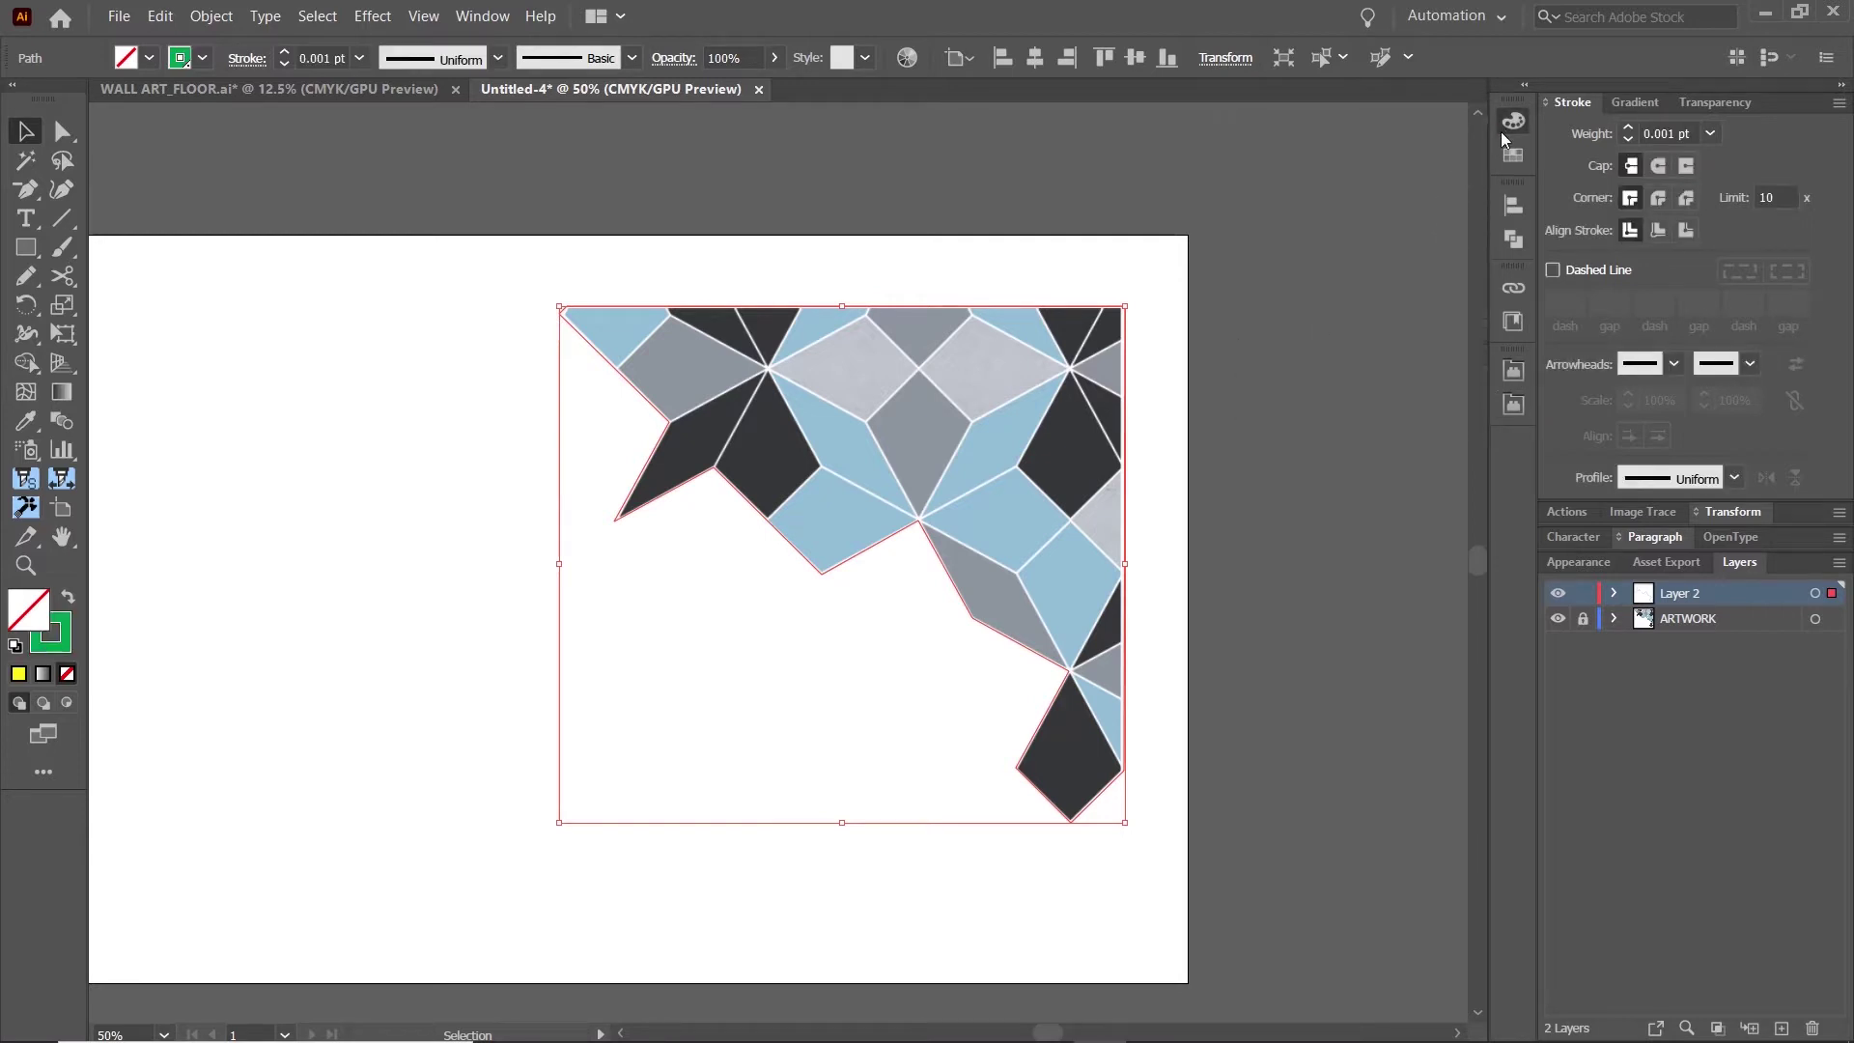
pyautogui.click(1242, 174)
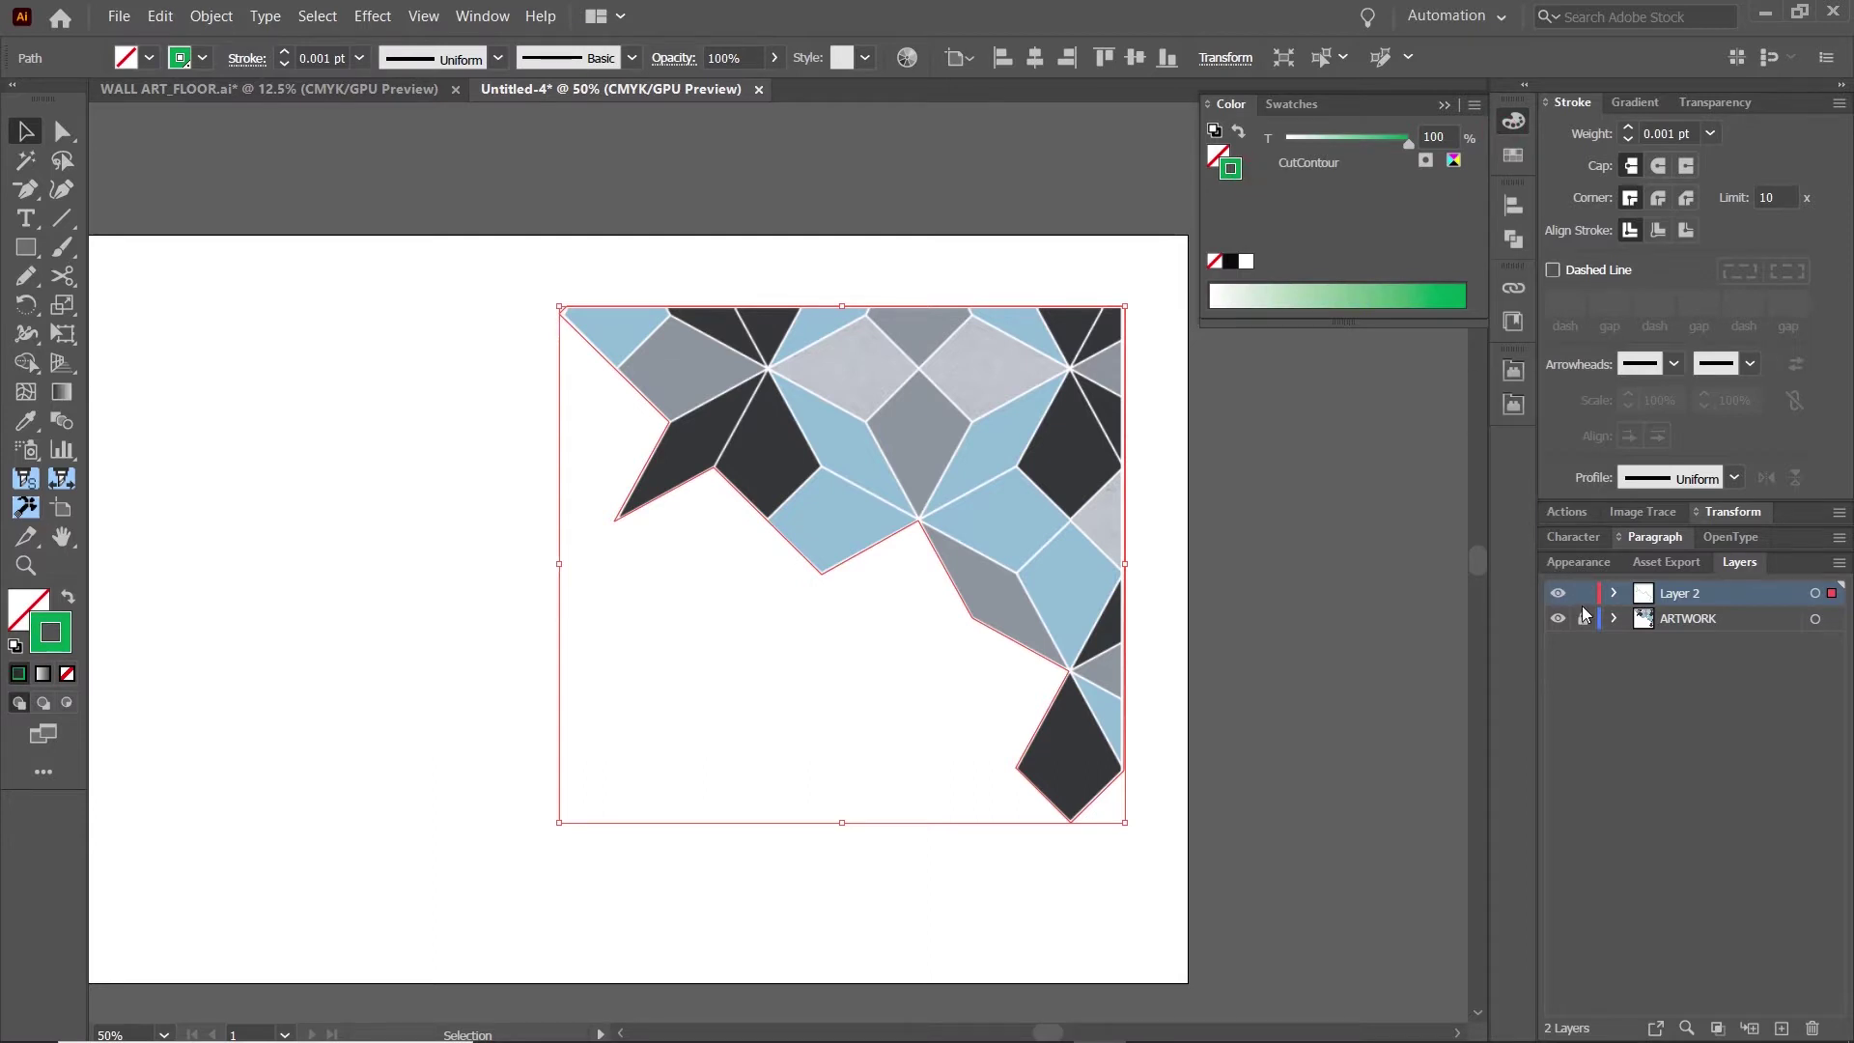
# Rename Layer 2 to CUT, unlock the ARTWORK layer, and enter artboard editing.
pyautogui.doubleClick(1678, 593)
pyautogui.write('C')
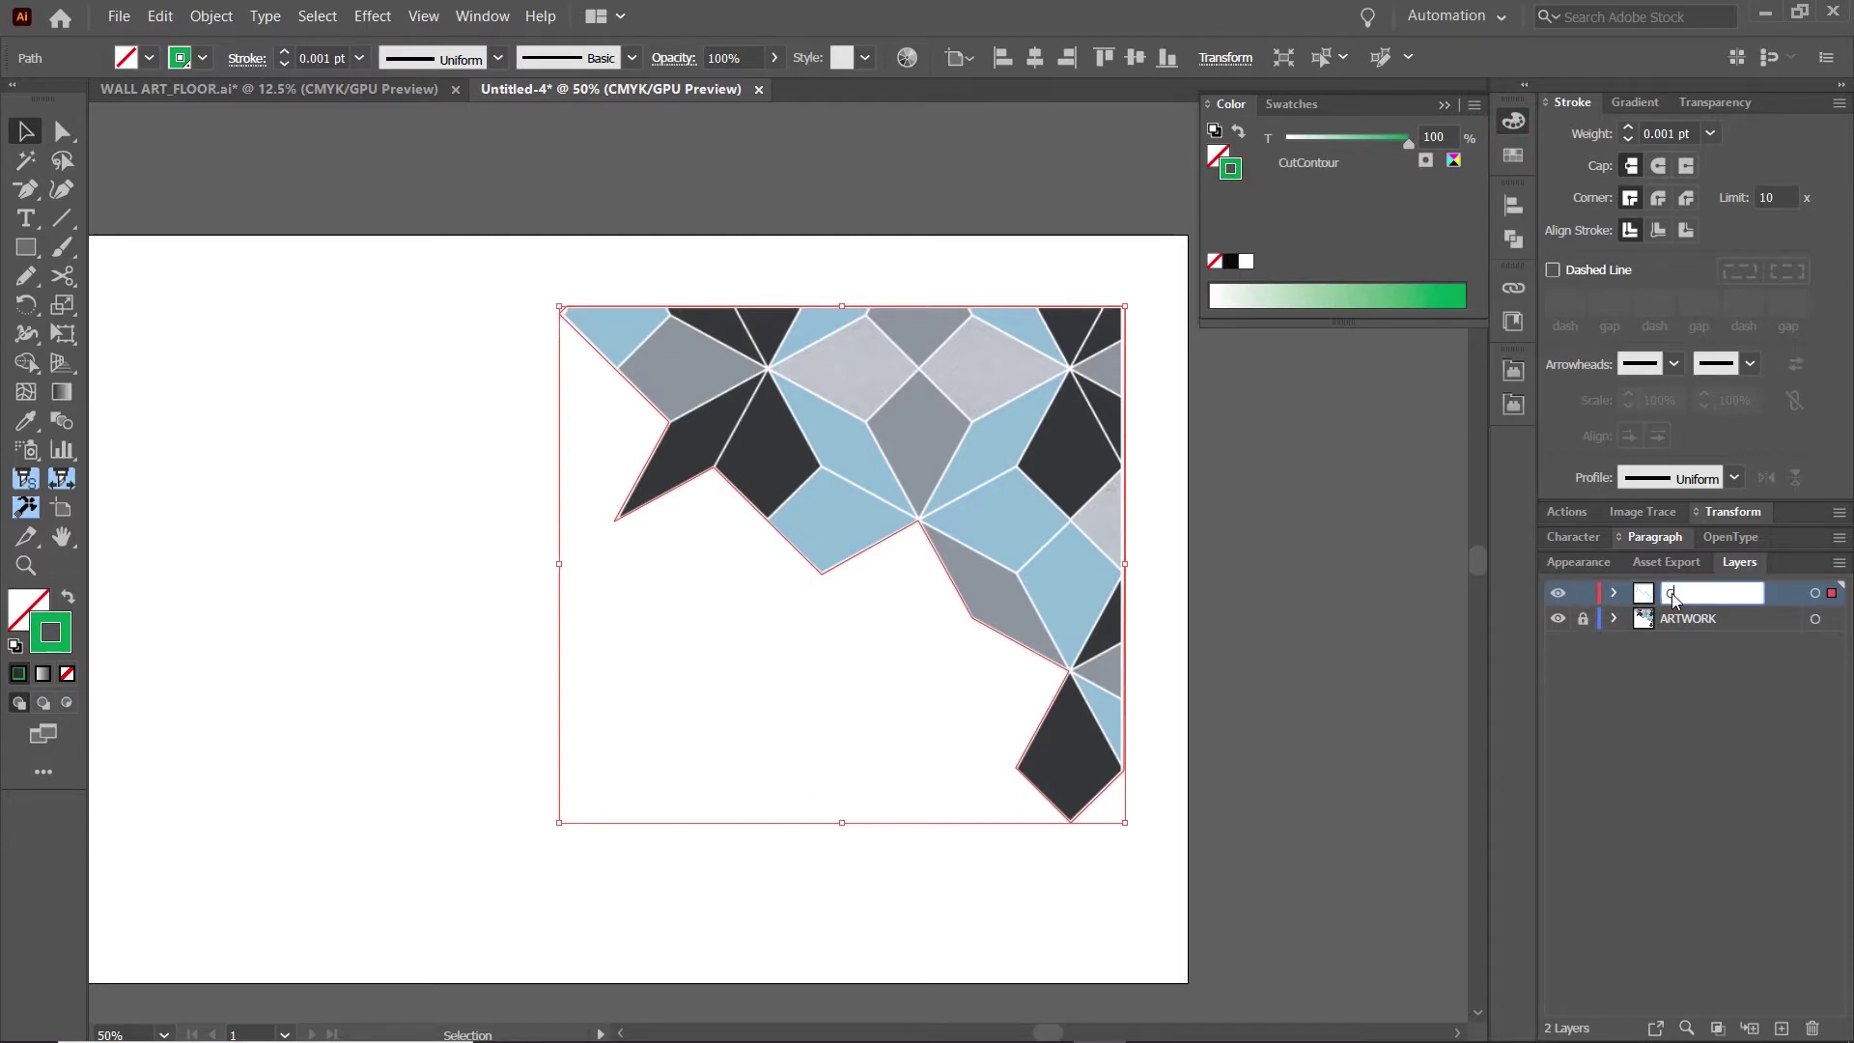
pyautogui.write('UT')
pyautogui.press('Return')
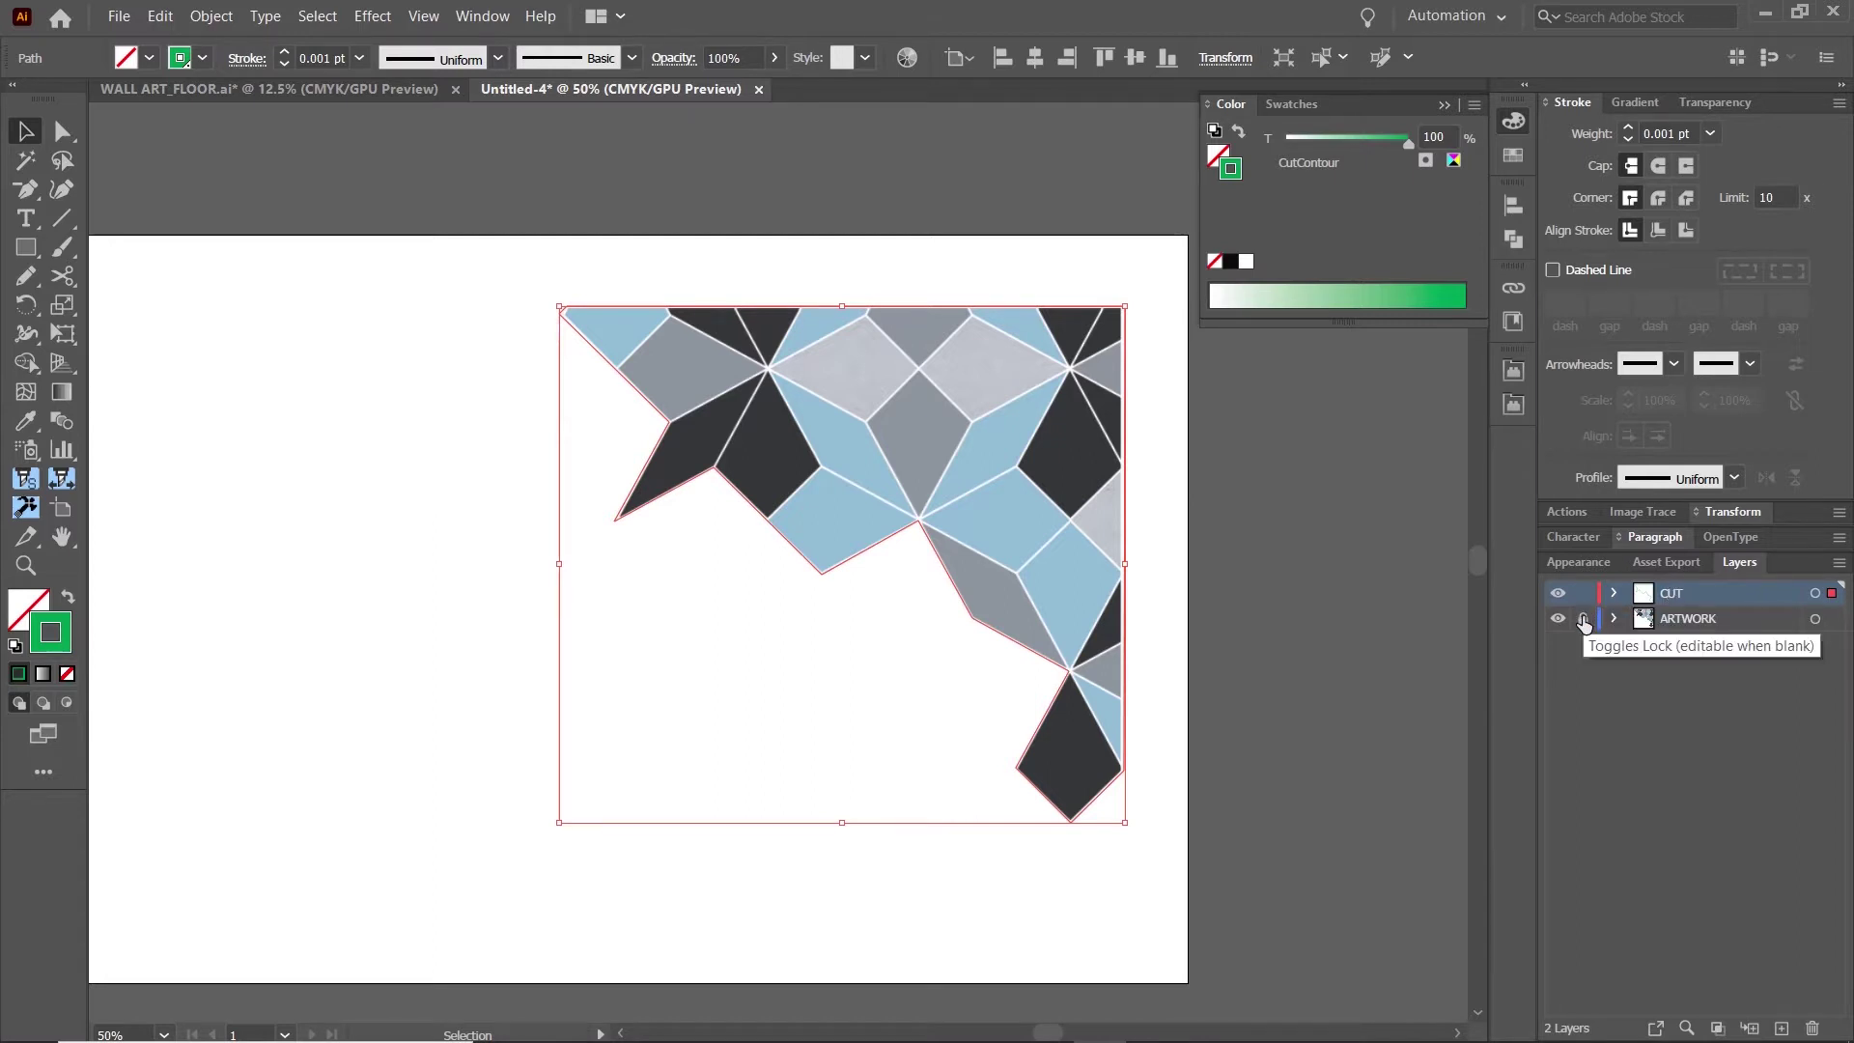
pyautogui.click(1583, 618)
pyautogui.hotkey('shift', 'o')
pyautogui.hotkey('ctrl', '-')
pyautogui.hotkey('ctrl', '-')
# Set the artboard width to 54 in and drag the tile toward its left side.
pyautogui.click(950, 58)
pyautogui.write('54')
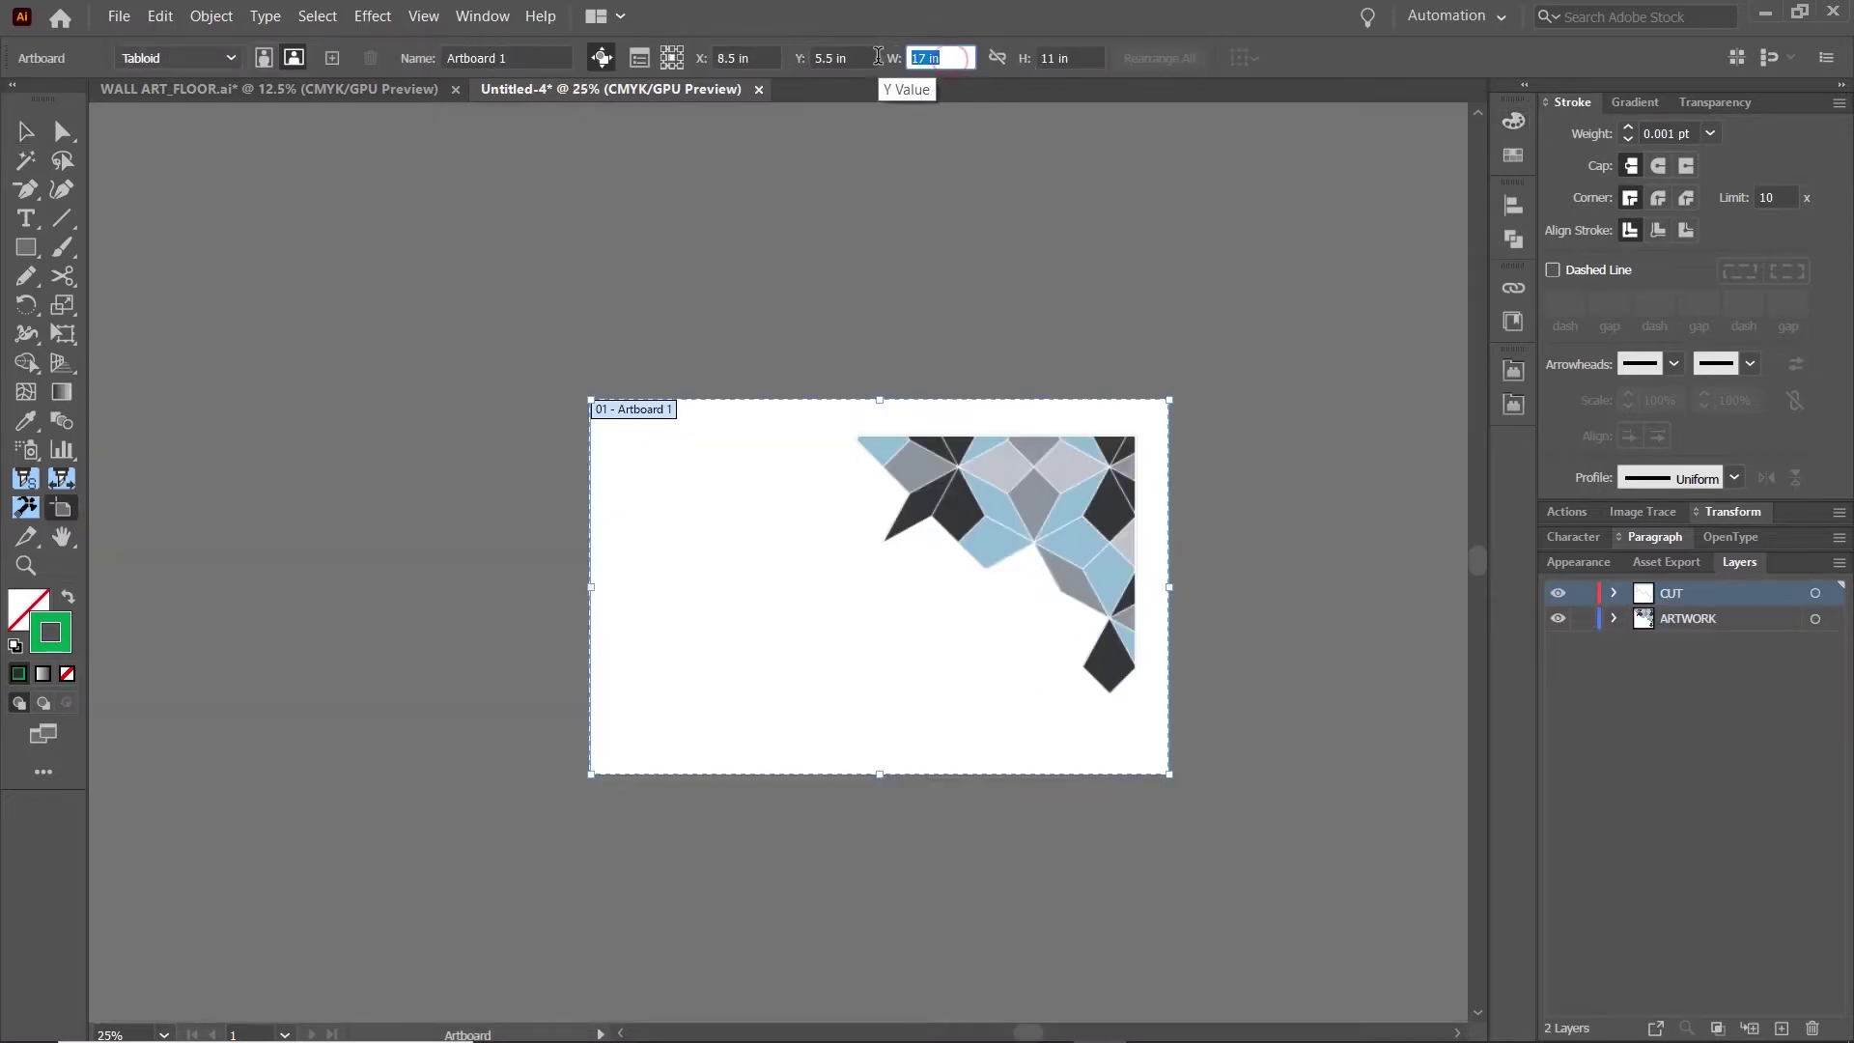
pyautogui.press('Tab')
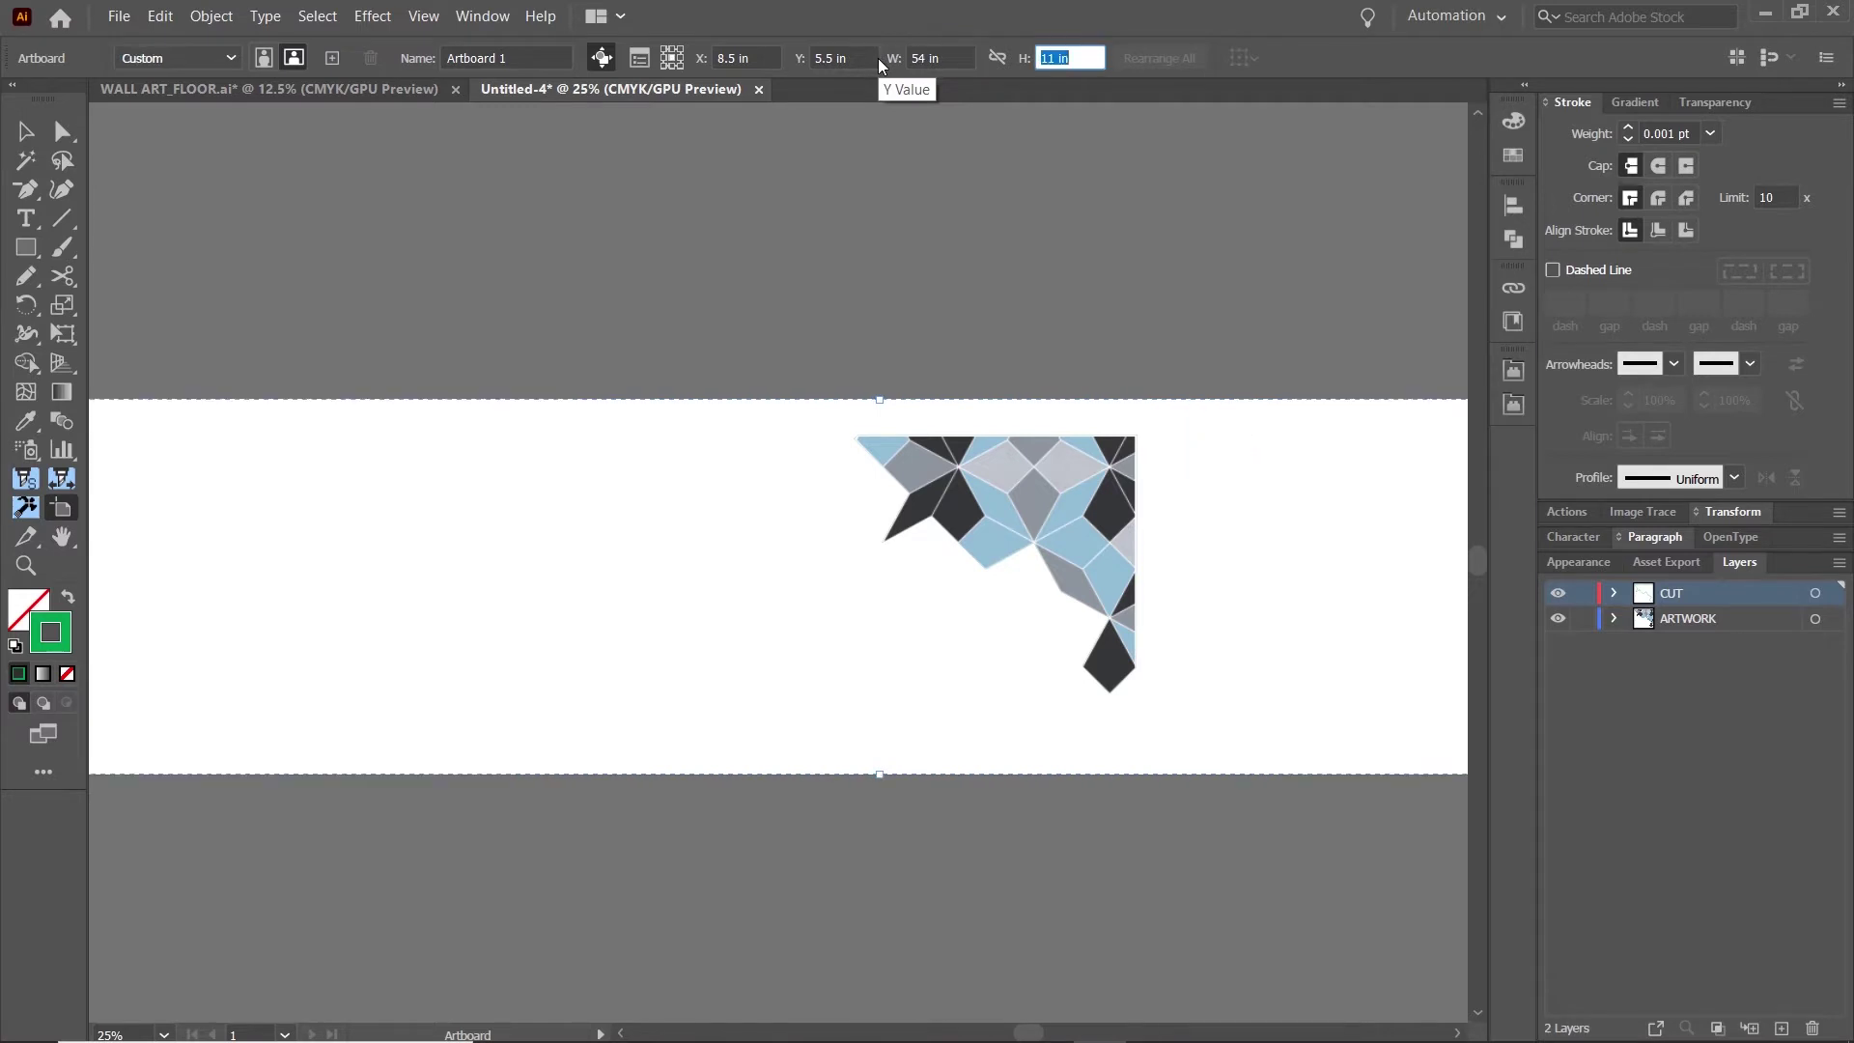
pyautogui.press('Return')
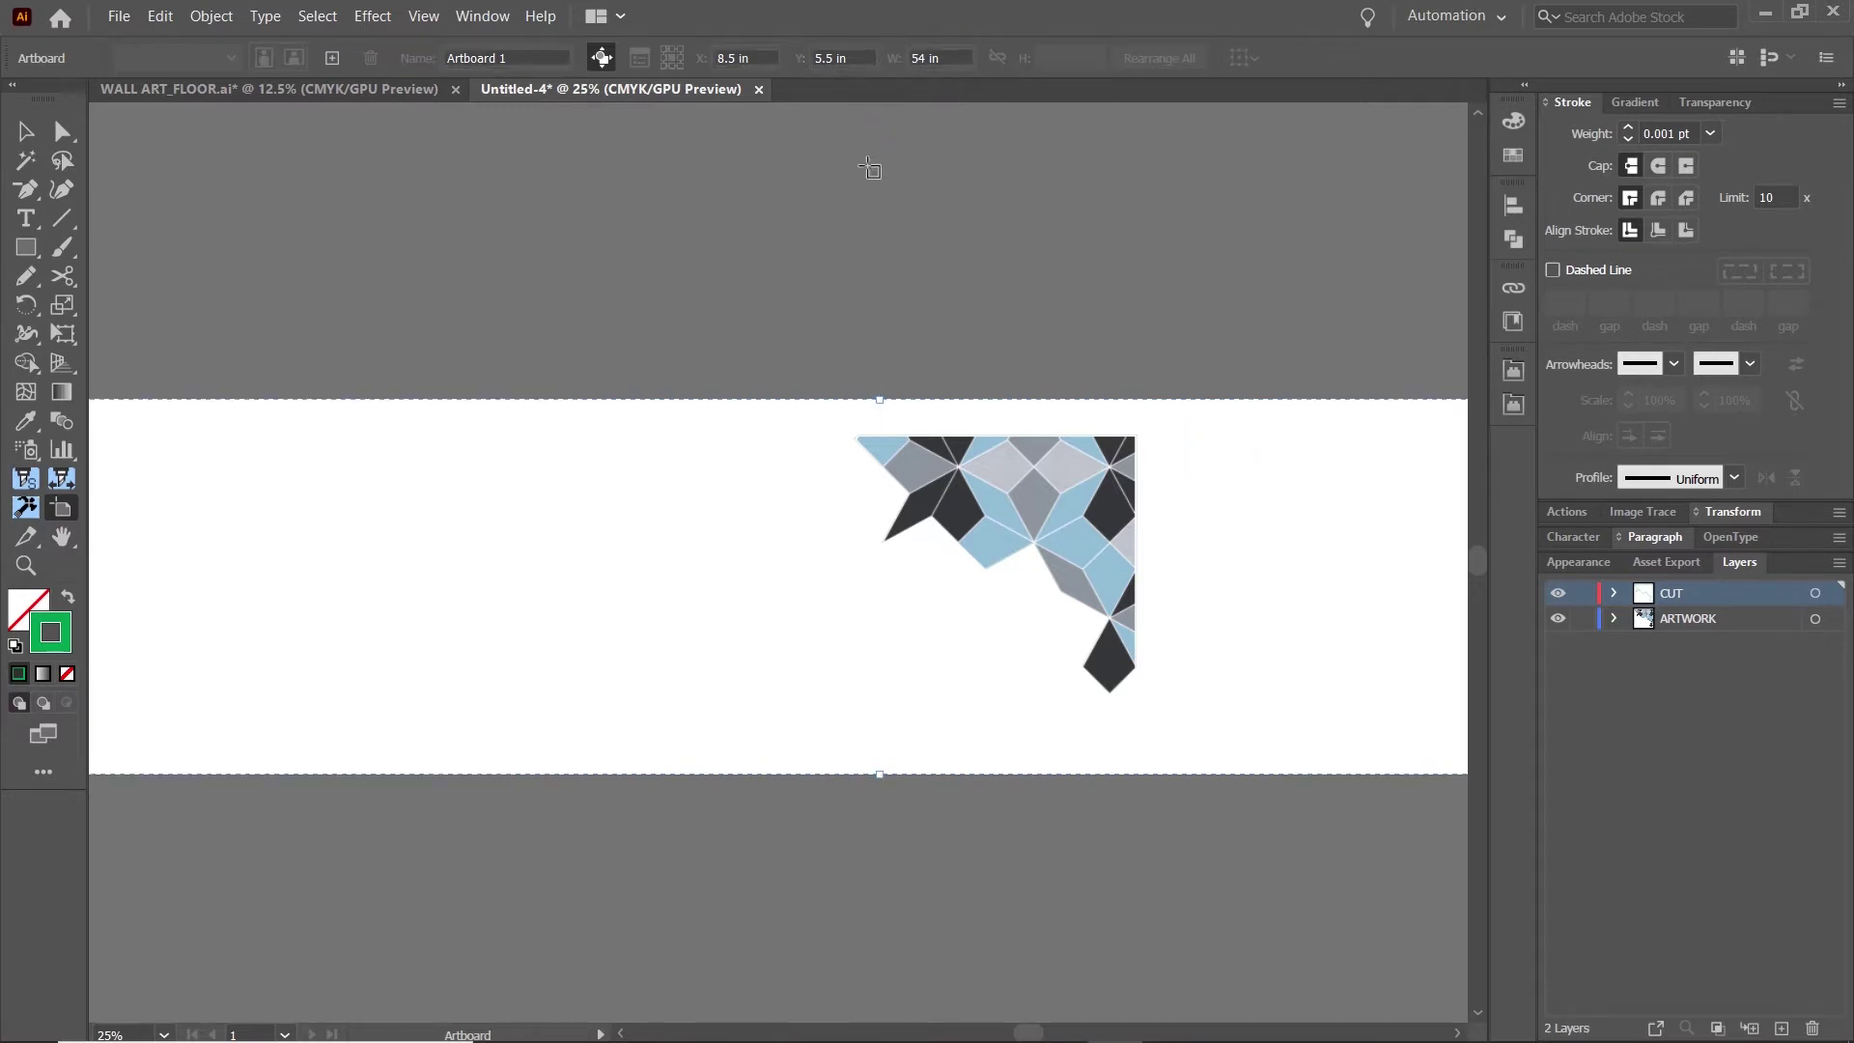
pyautogui.hotkey('ctrl', '-')
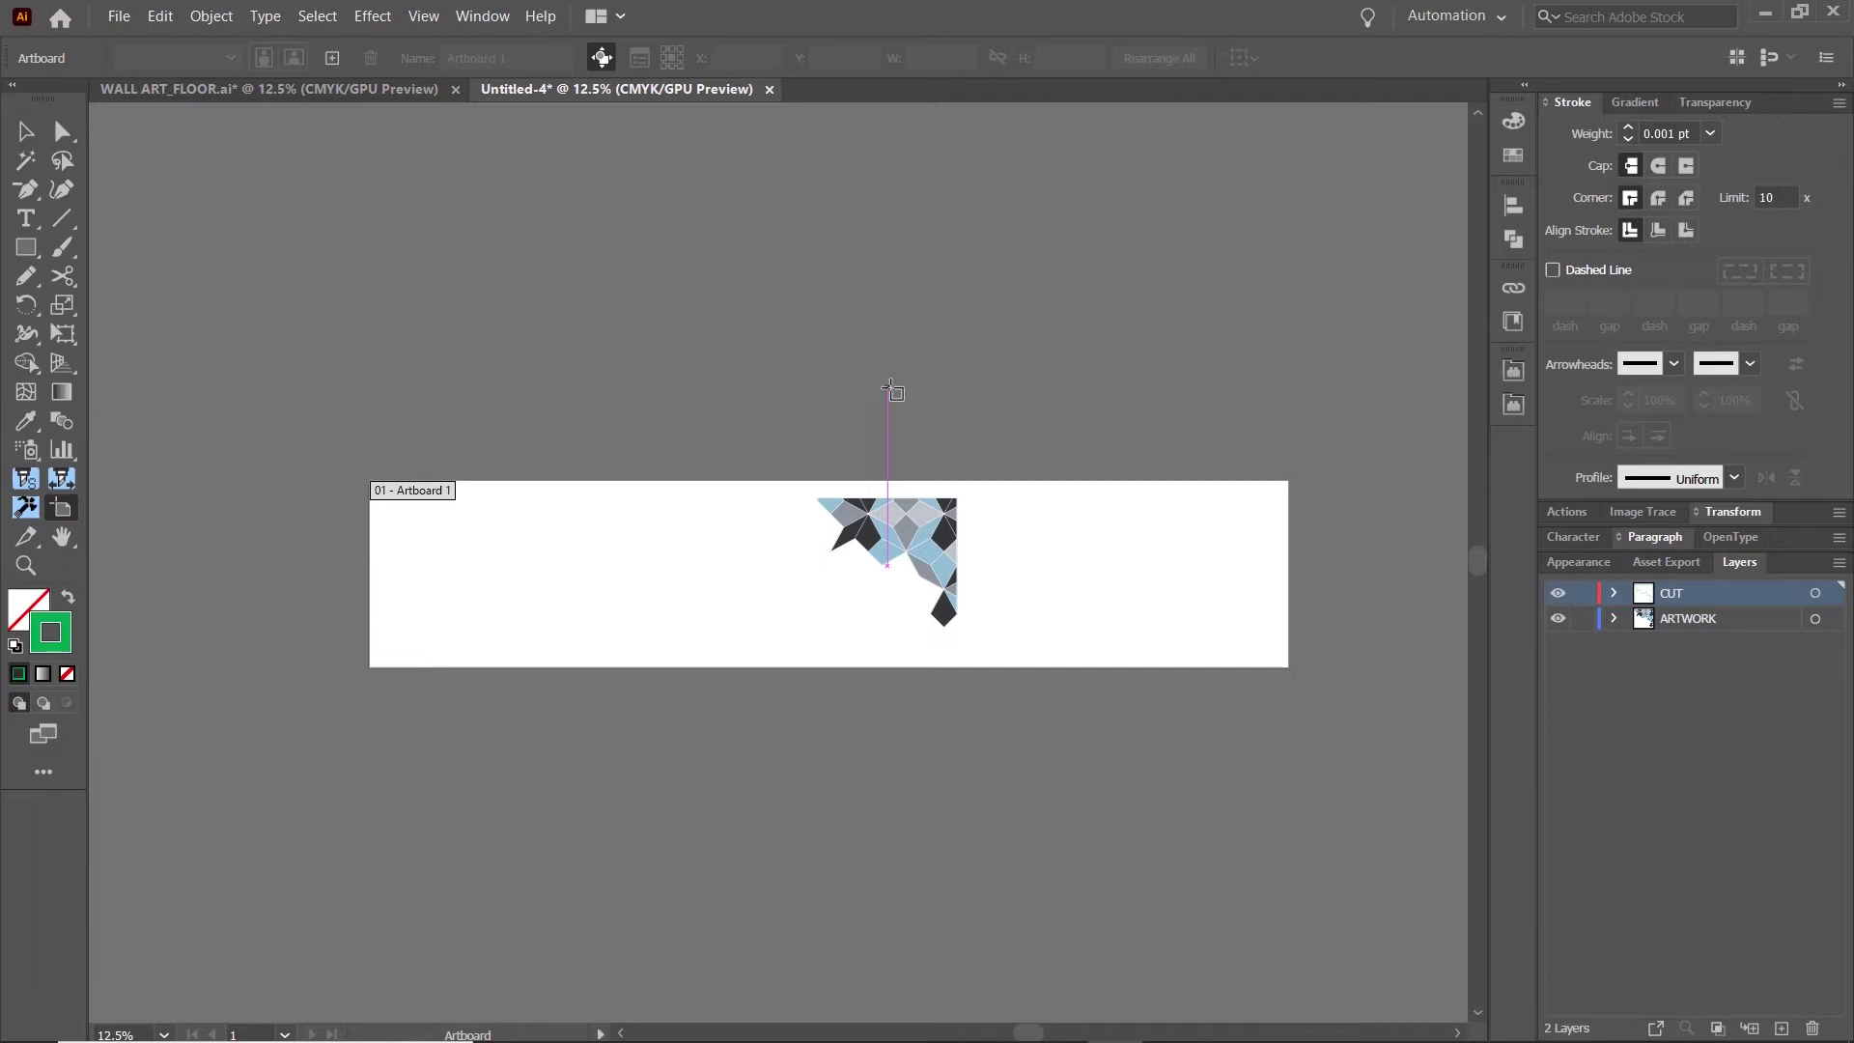
pyautogui.press('Escape')
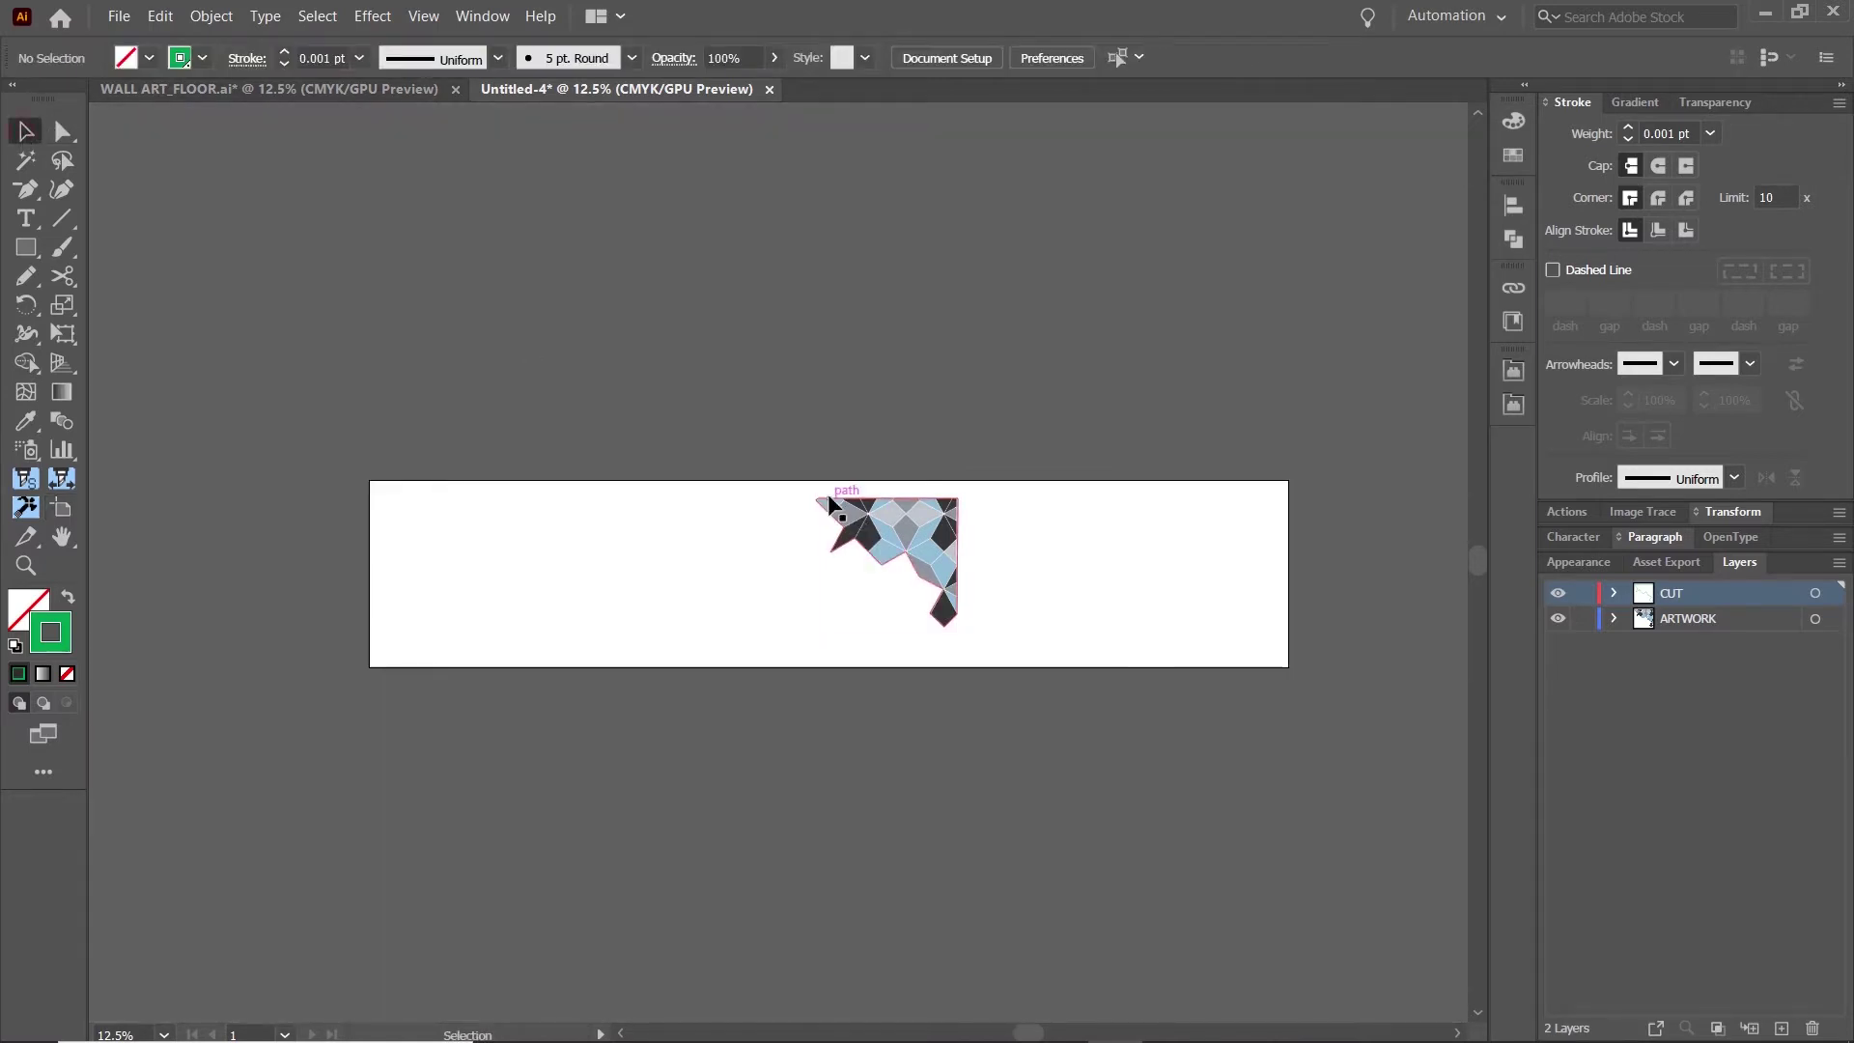
pyautogui.moveTo(815, 479); pyautogui.dragTo(664, 538)
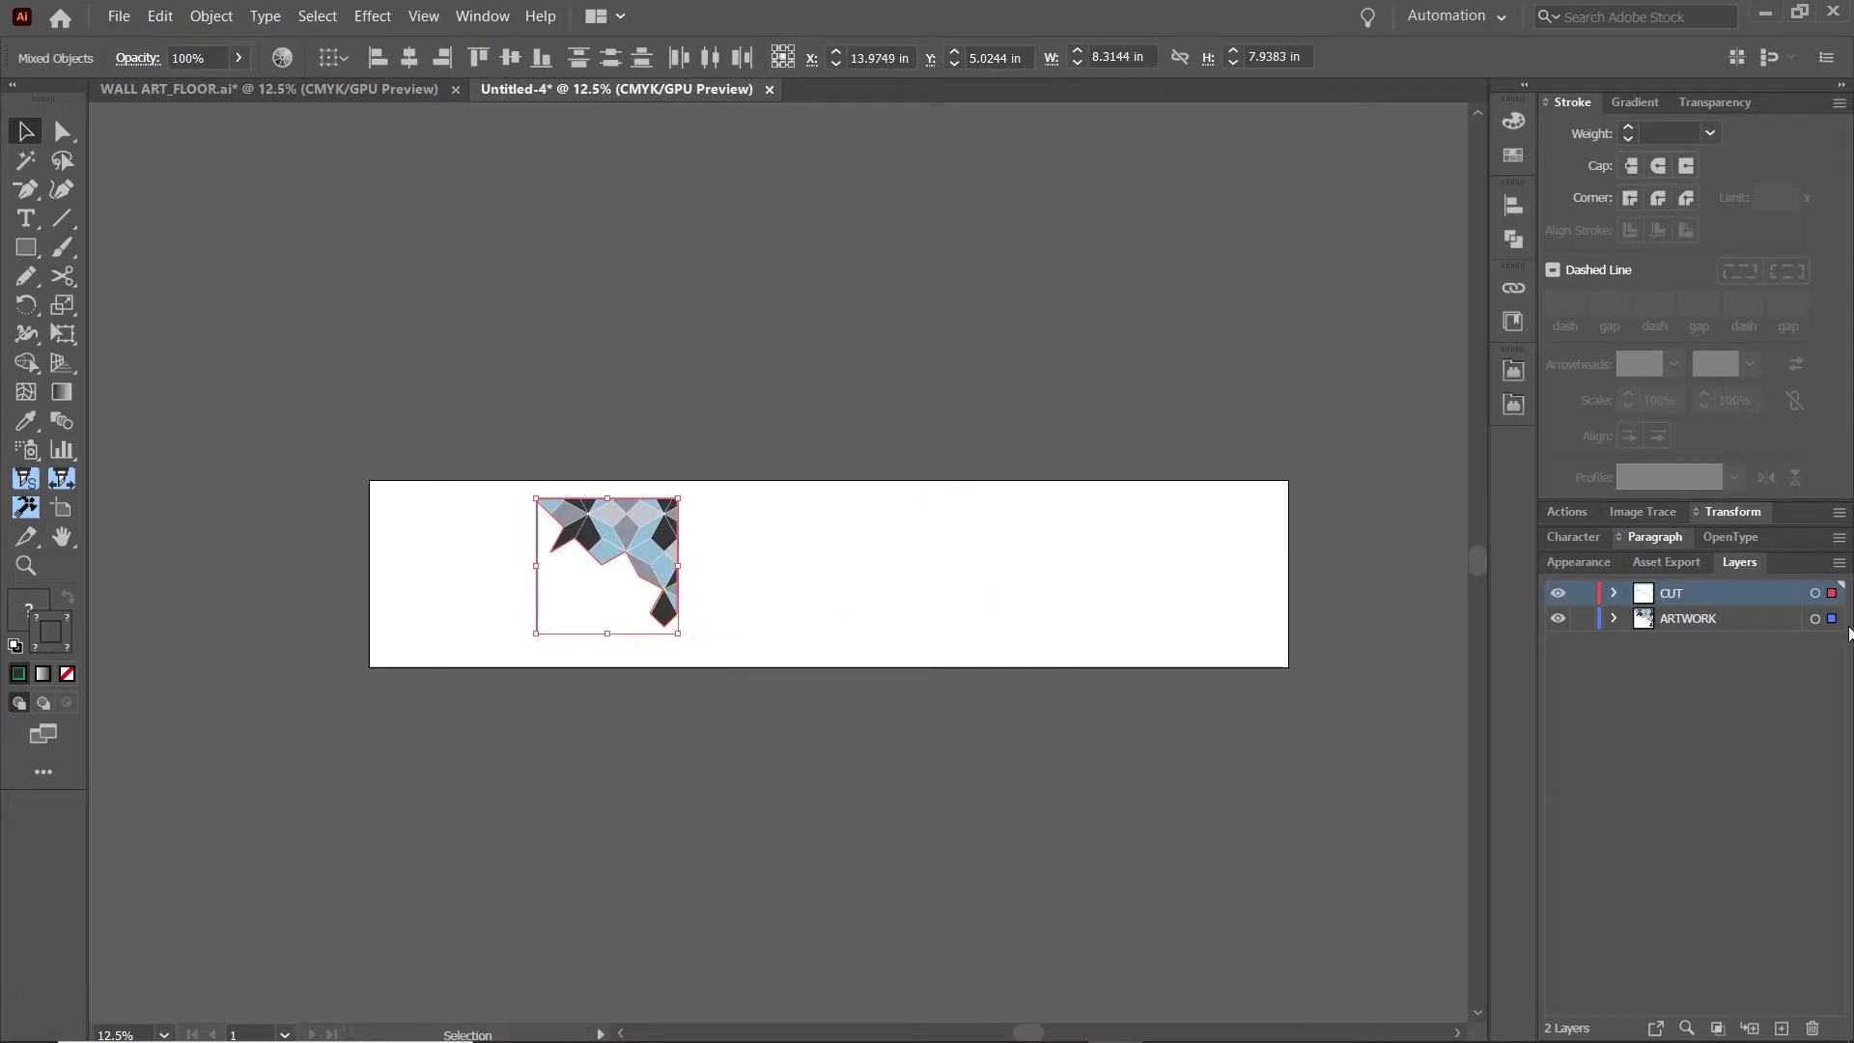
# Enable Paste Remembers Layers and paste the tile's silhouette in place again.
pyautogui.click(1837, 568)
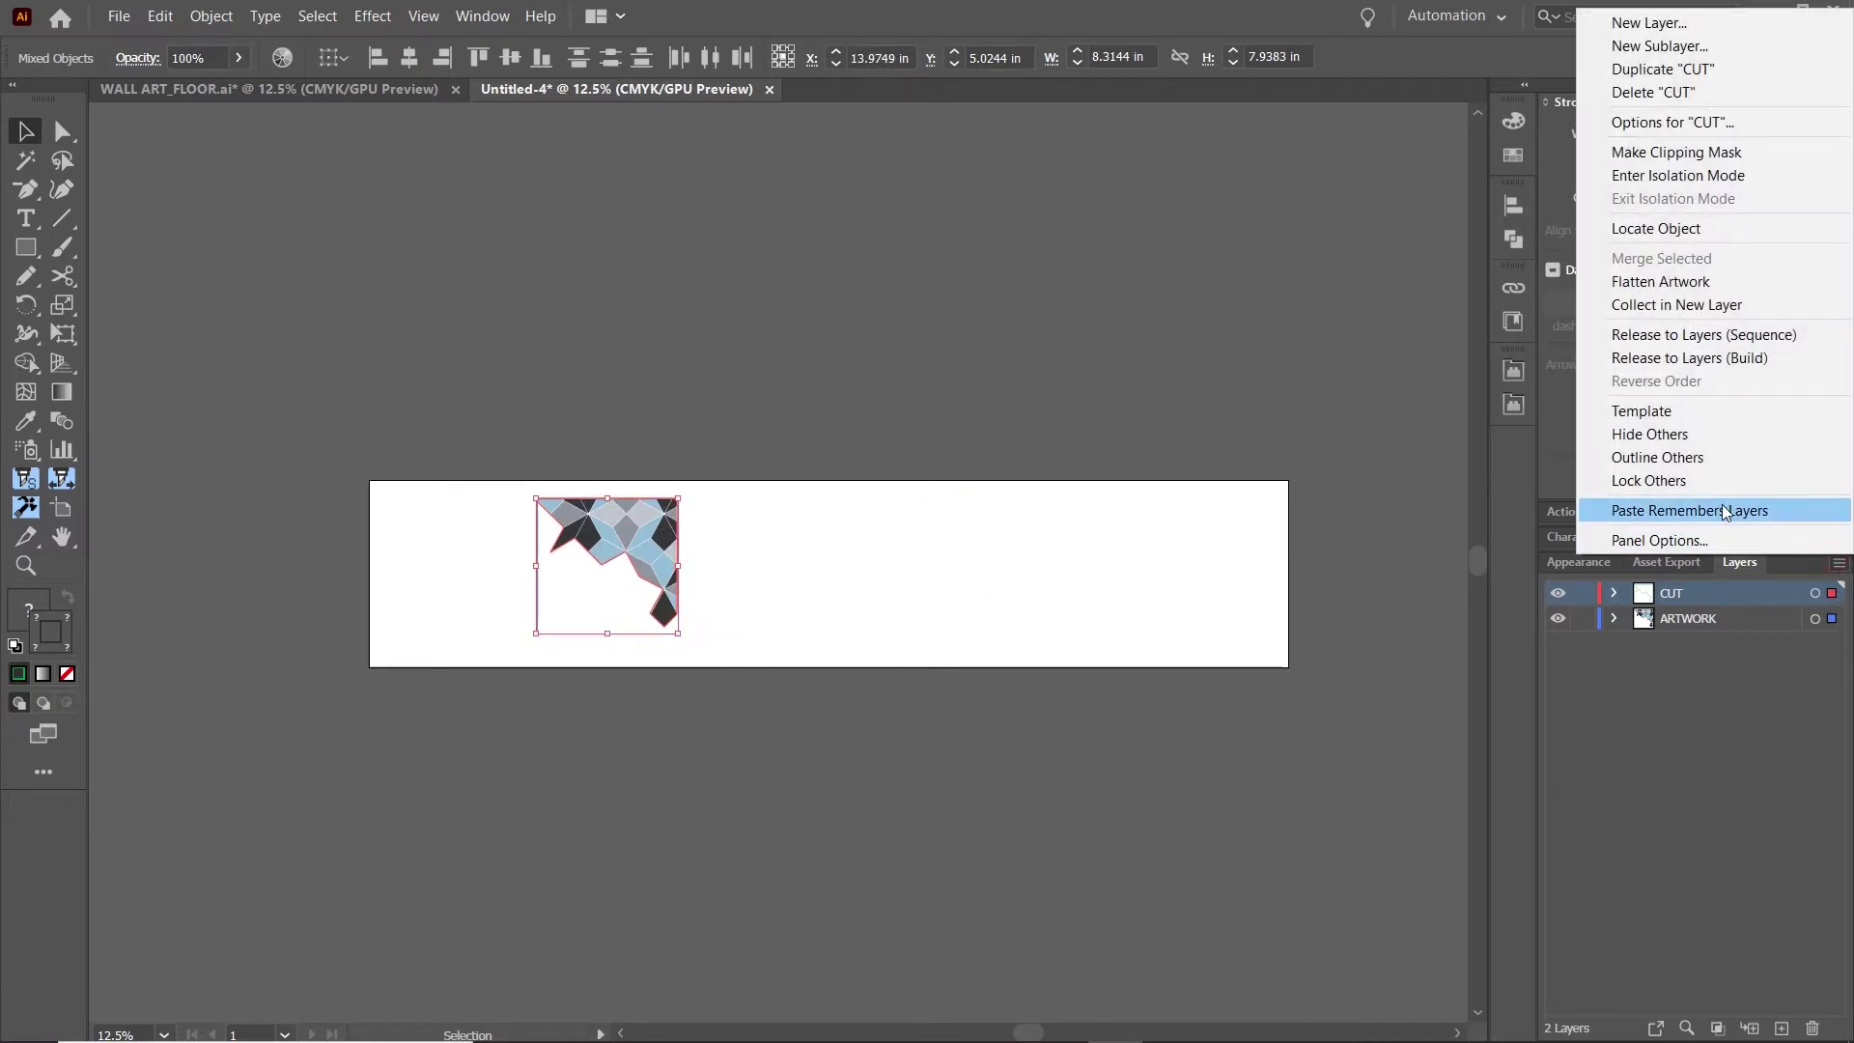
pyautogui.click(1725, 621)
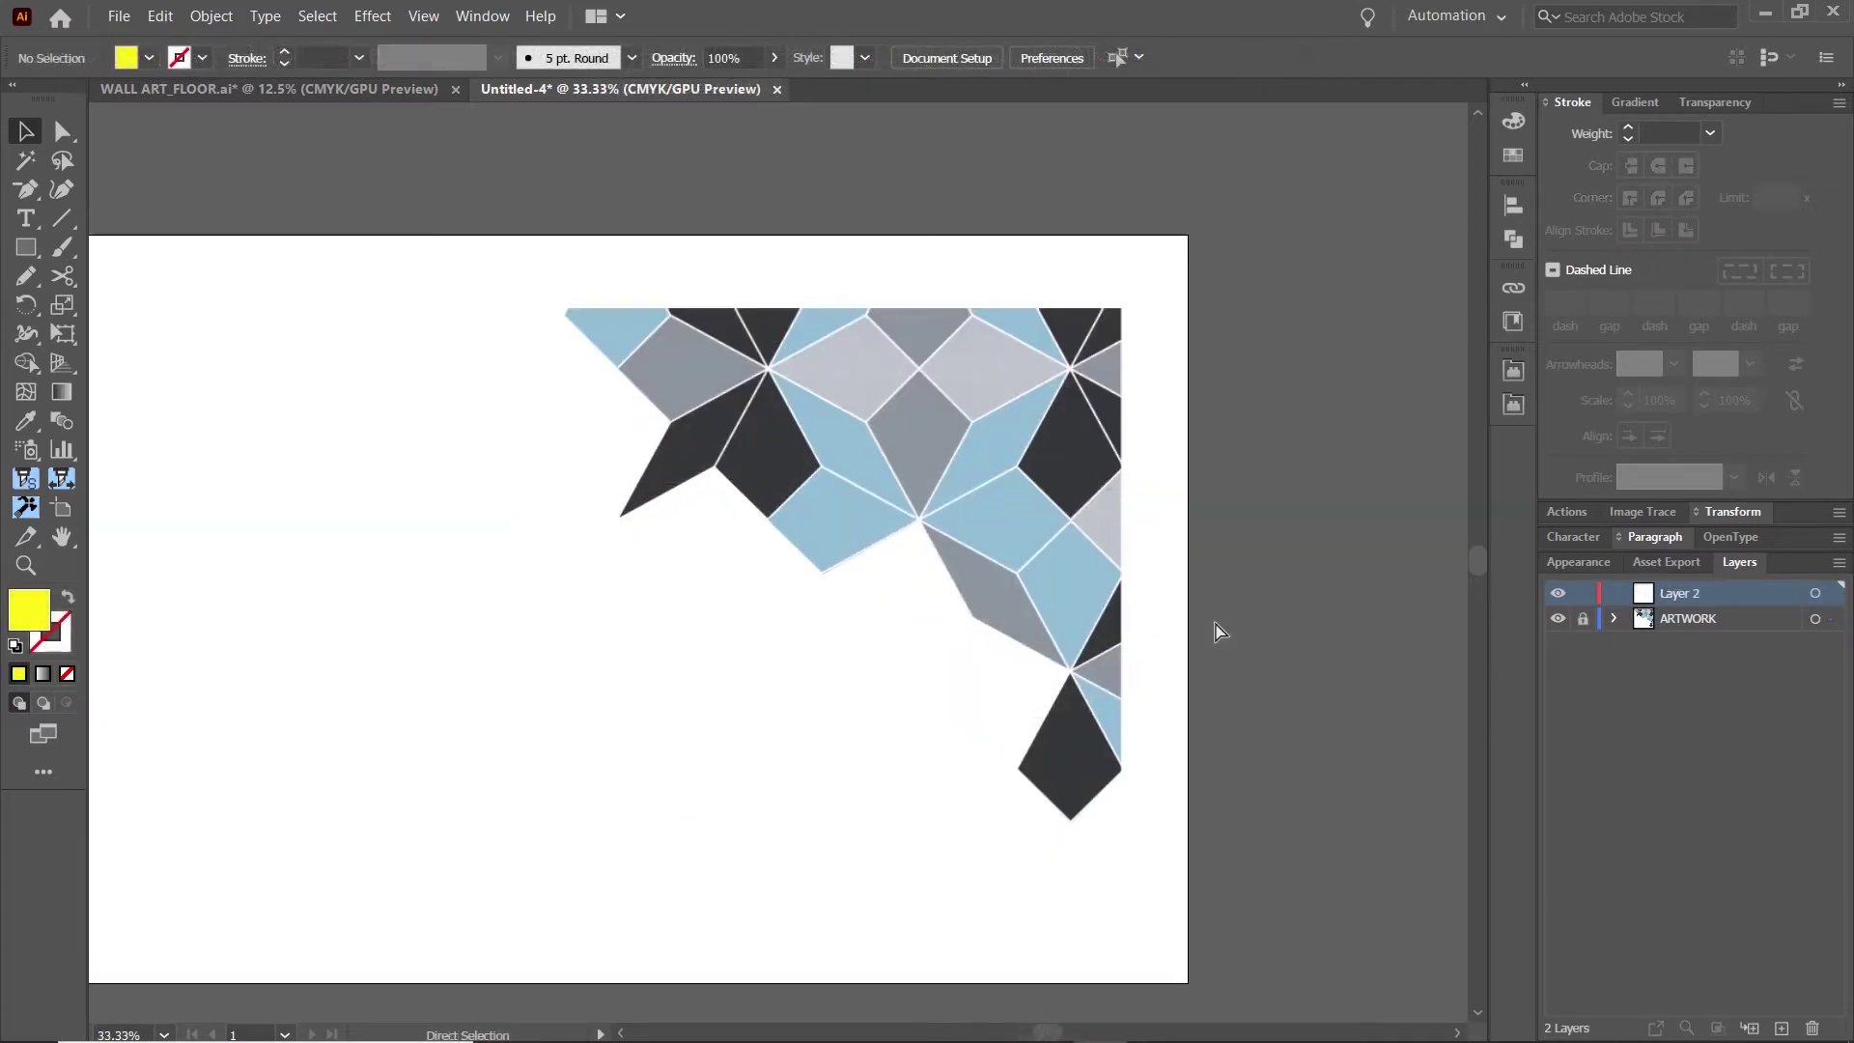
pyautogui.hotkey('ctrl', 'f')
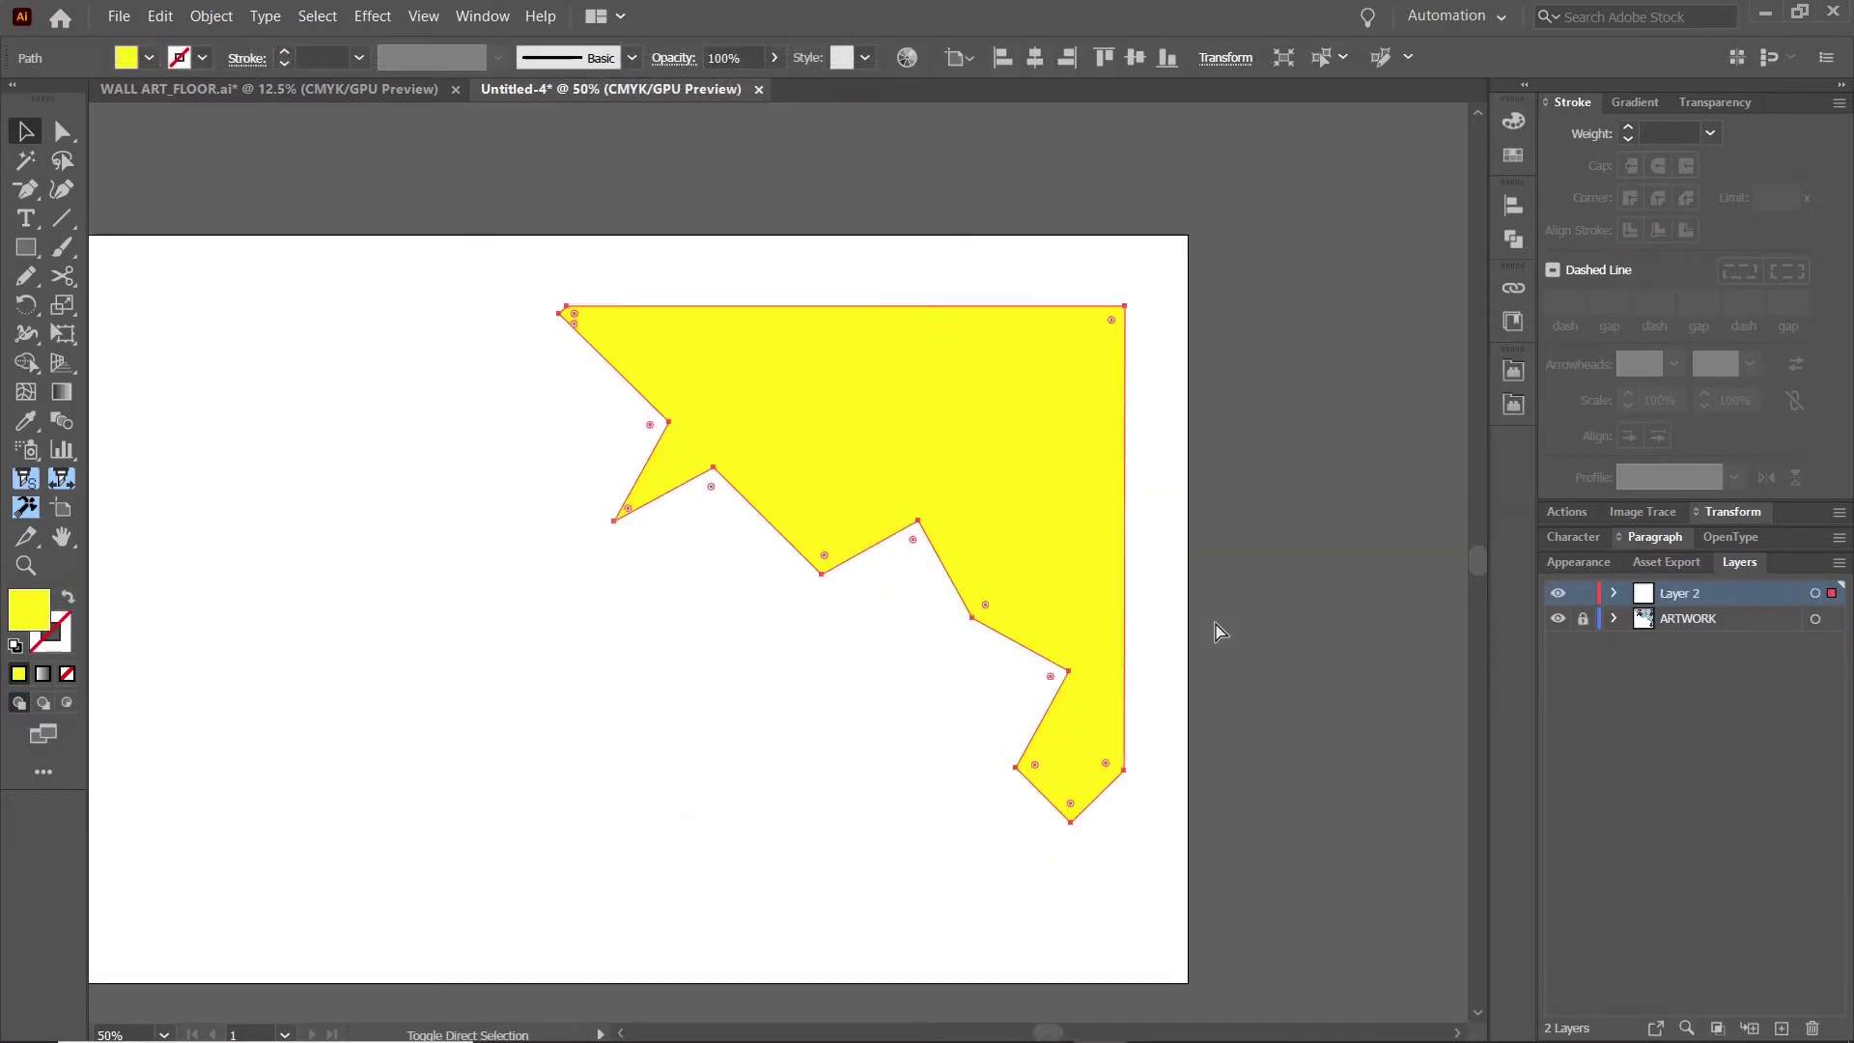
# Give the new silhouette no fill and a CutContour stroke, and rename Layer 2 to CUT.
pyautogui.click(1506, 126)
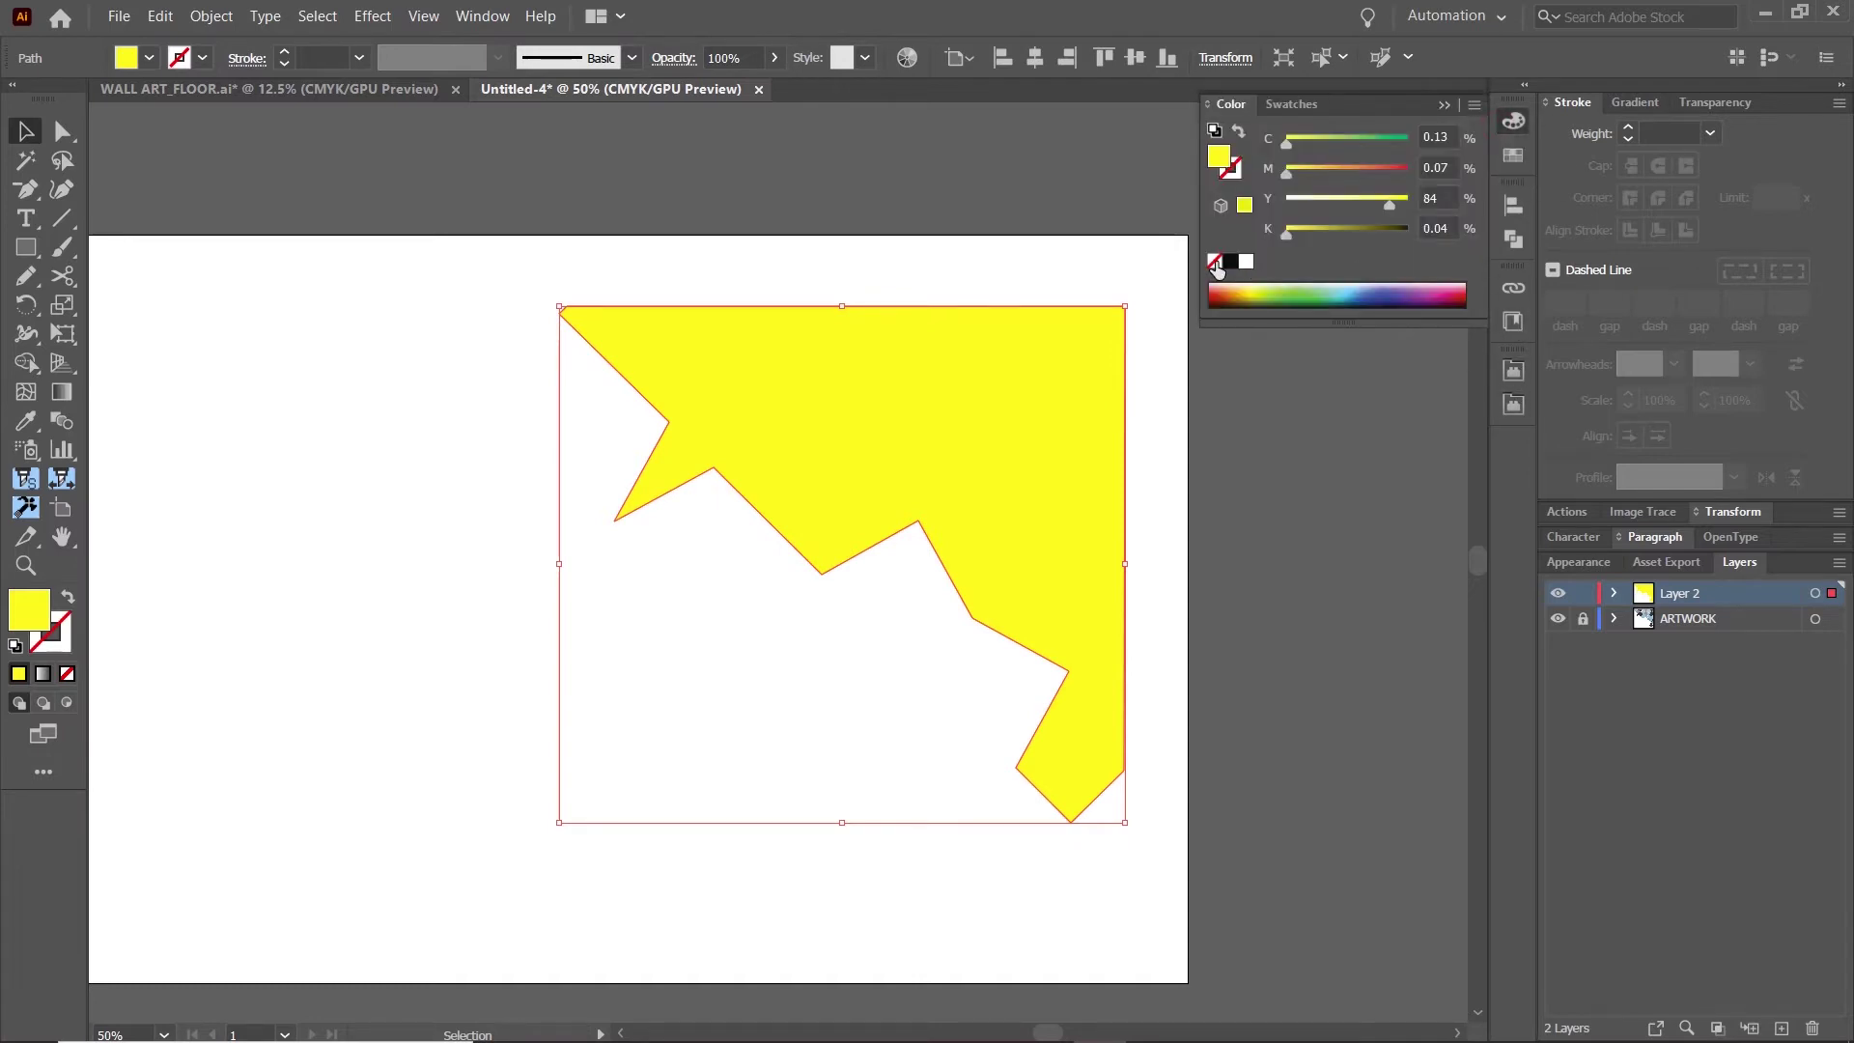
pyautogui.click(1215, 261)
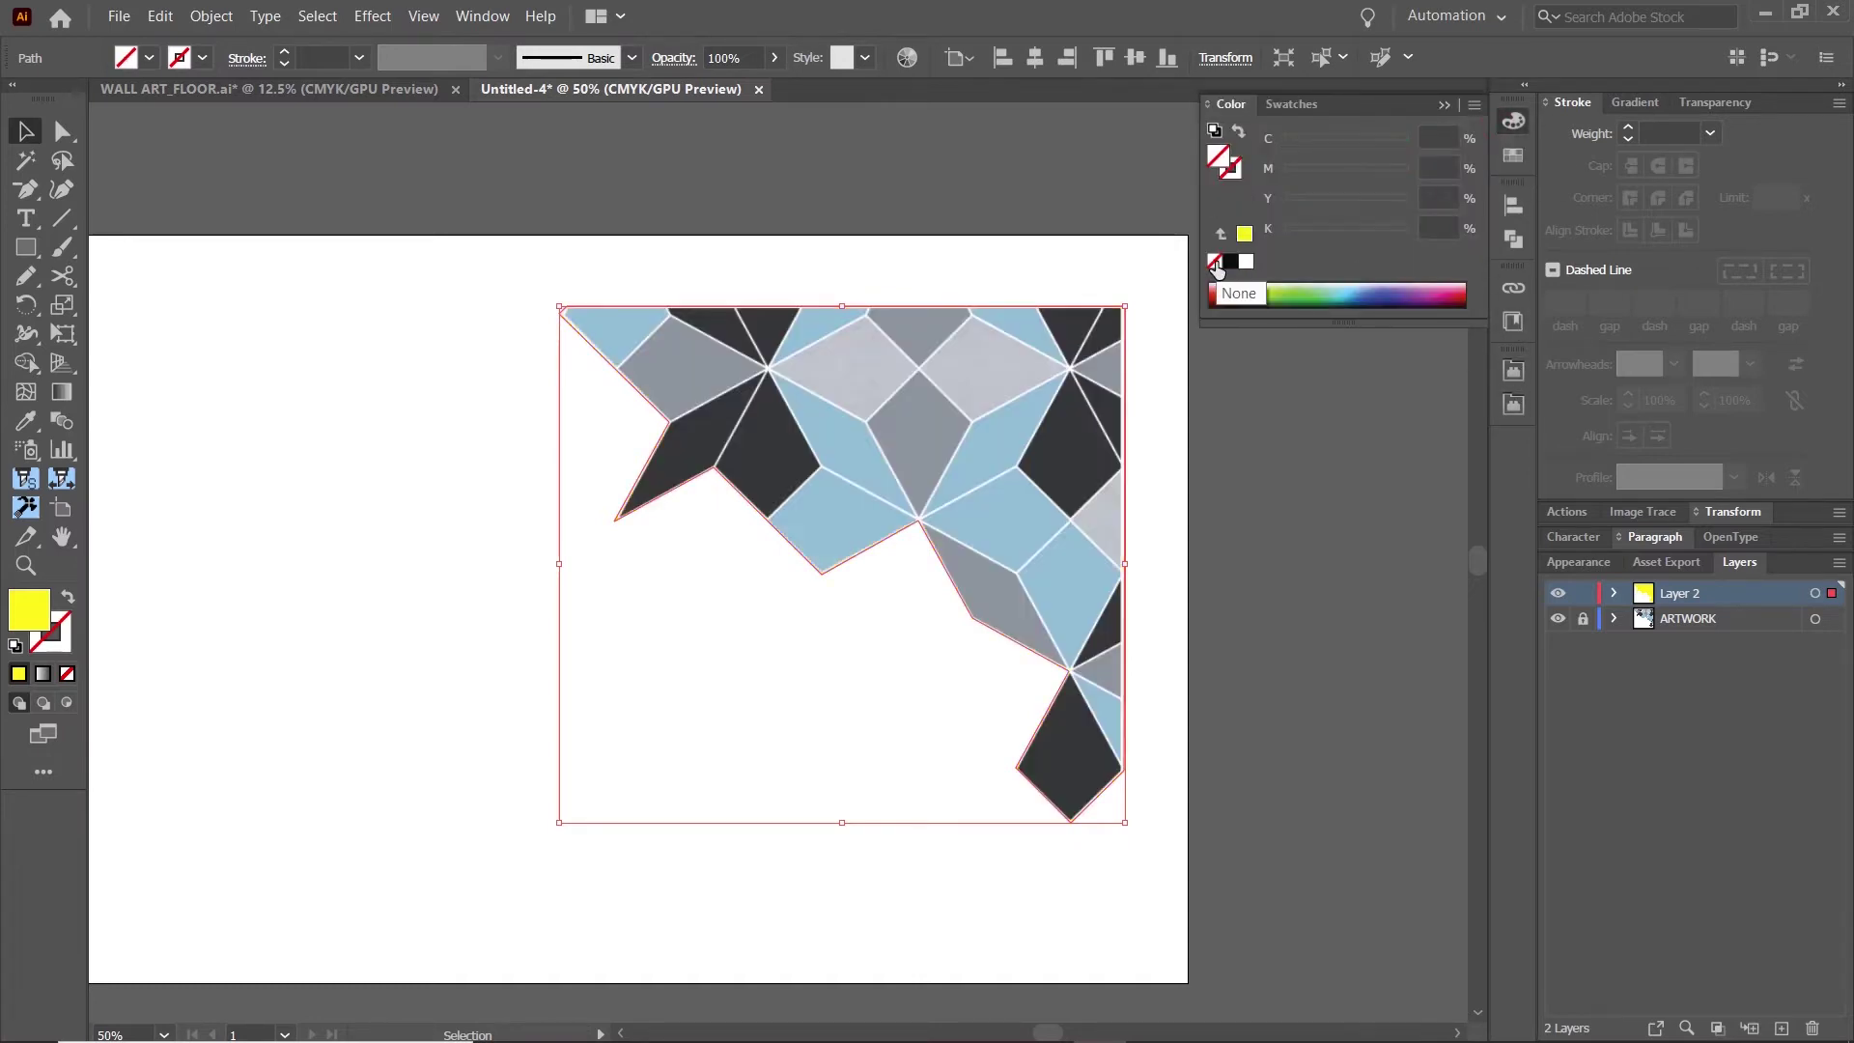
pyautogui.click(1513, 404)
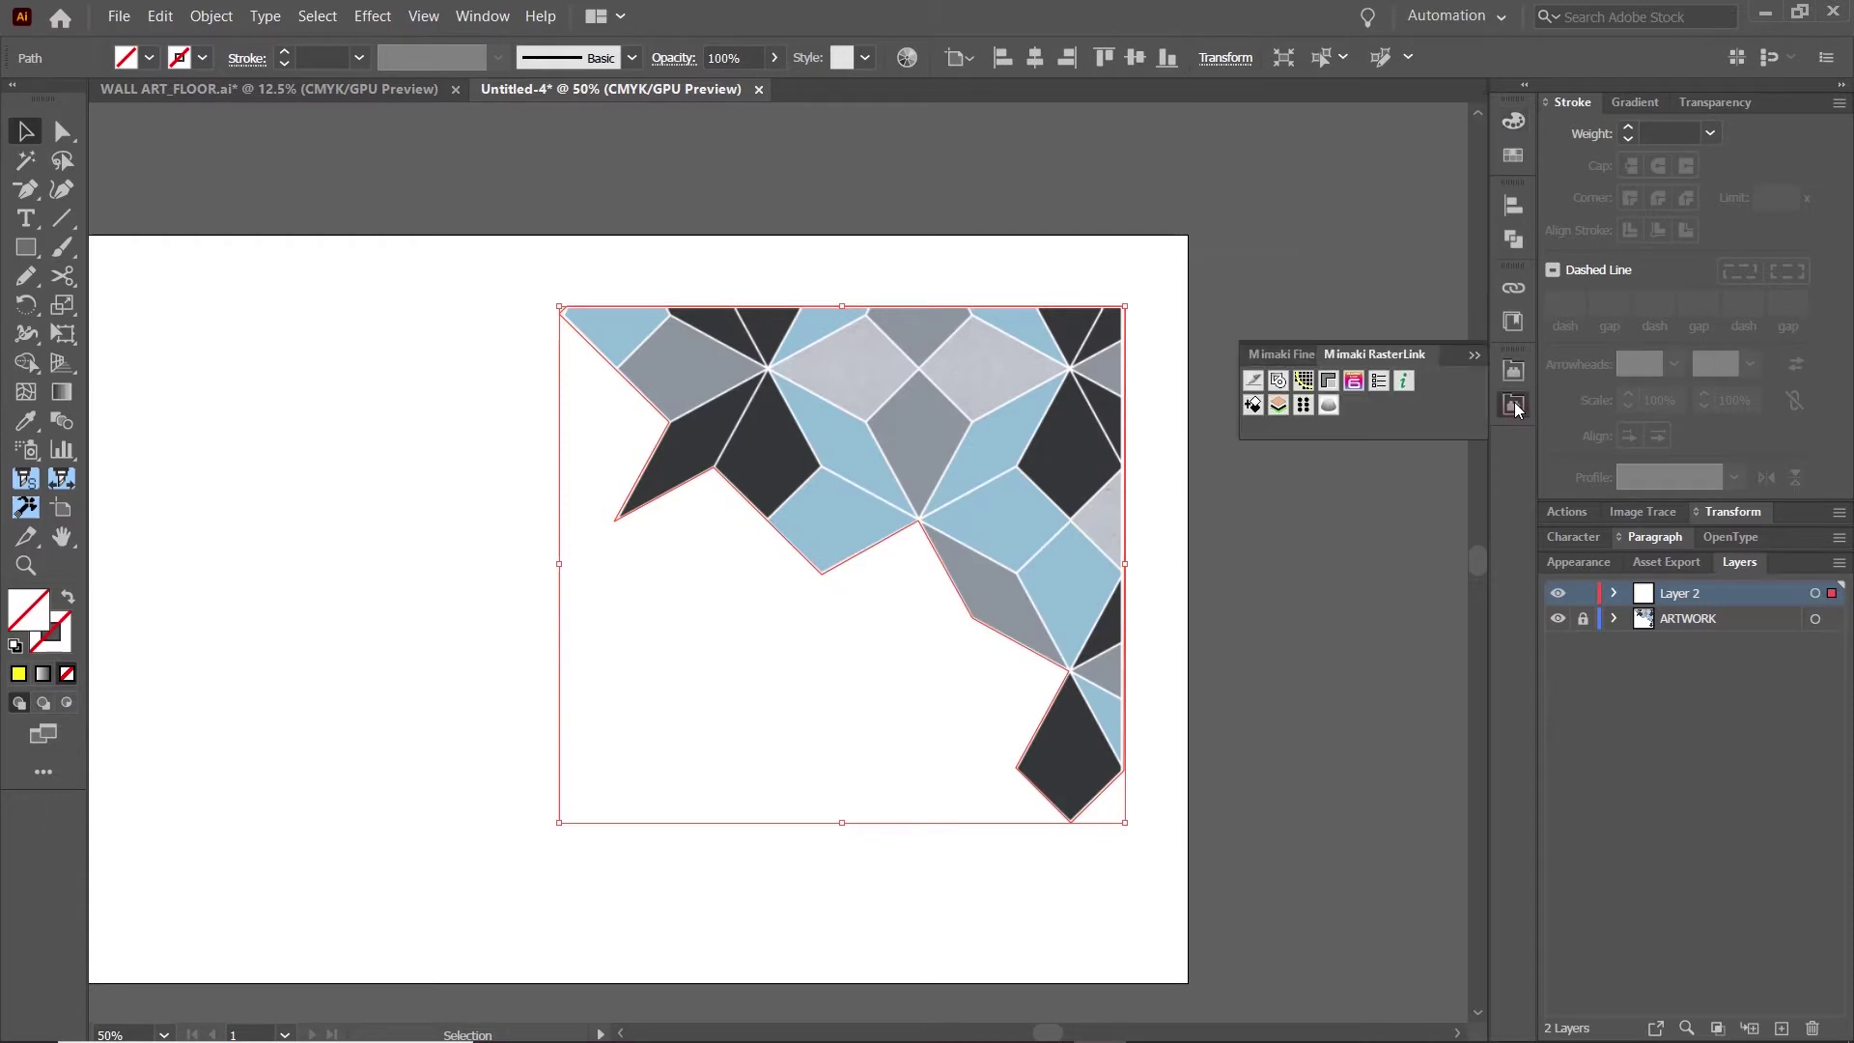
pyautogui.click(1251, 381)
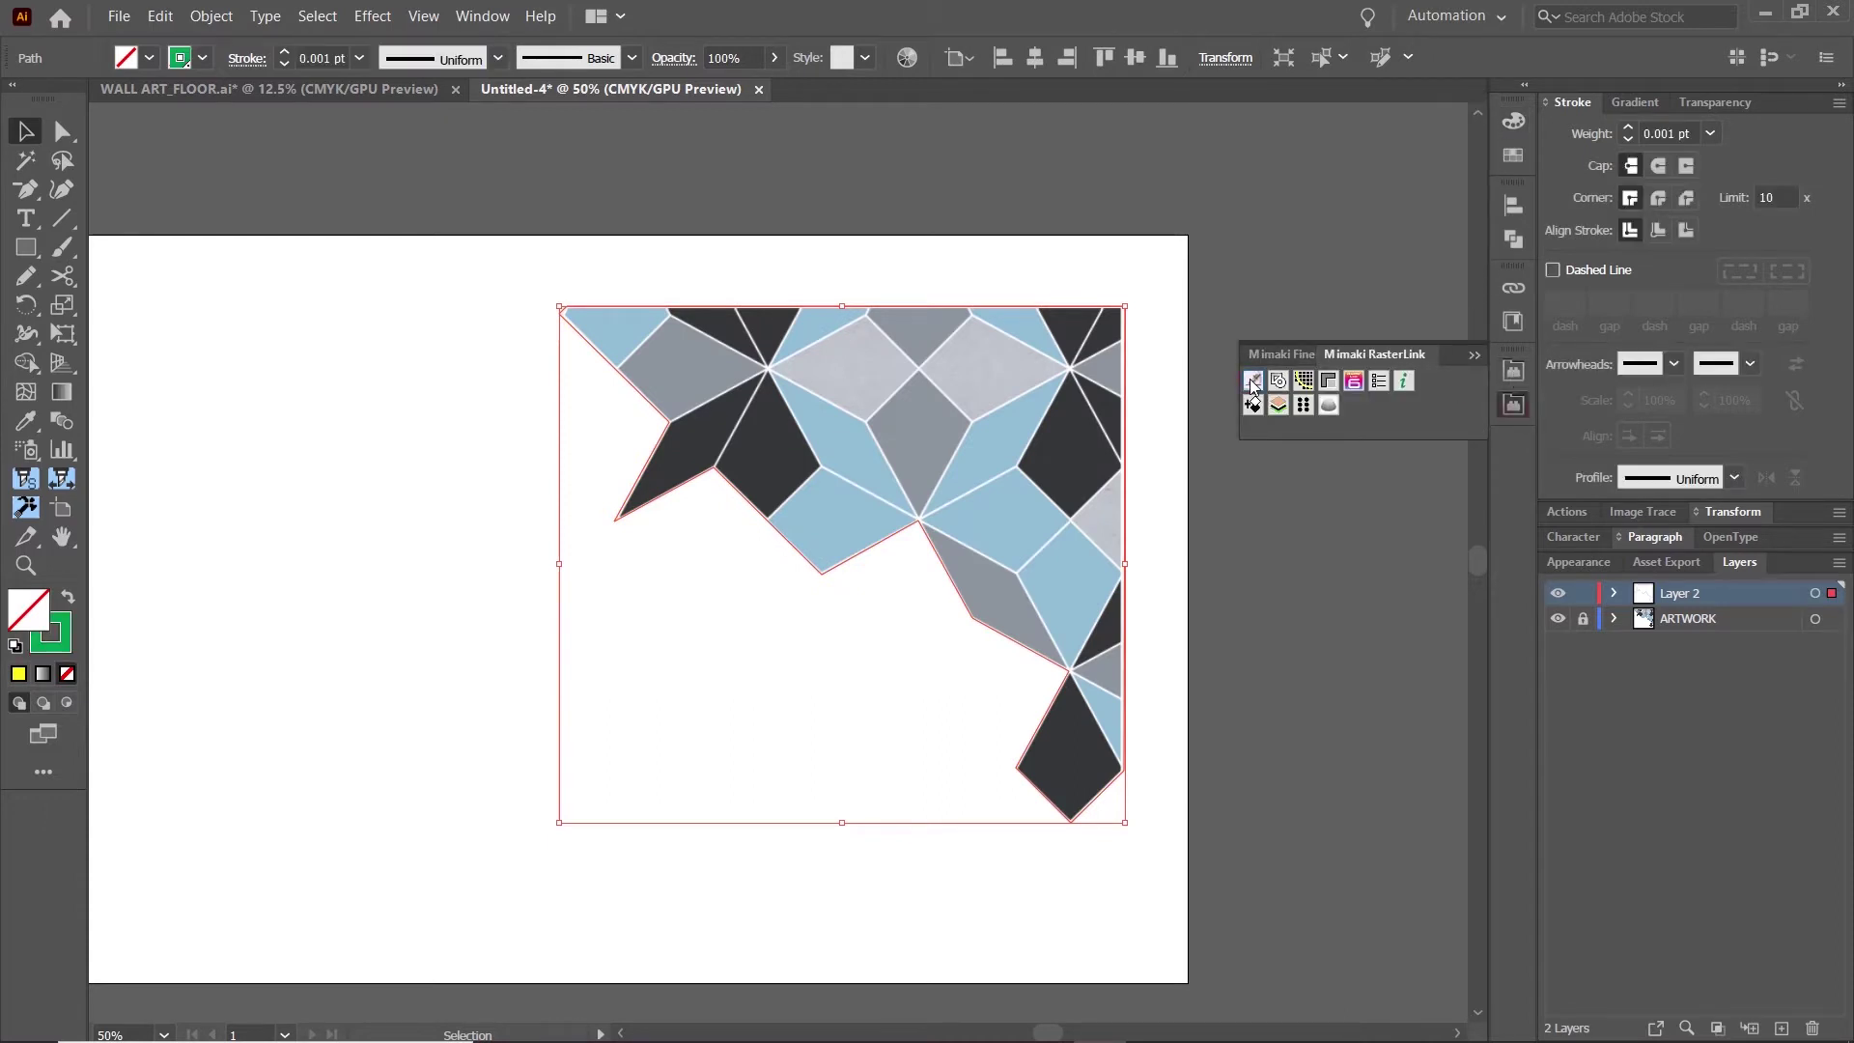
pyautogui.click(1511, 124)
pyautogui.click(1240, 174)
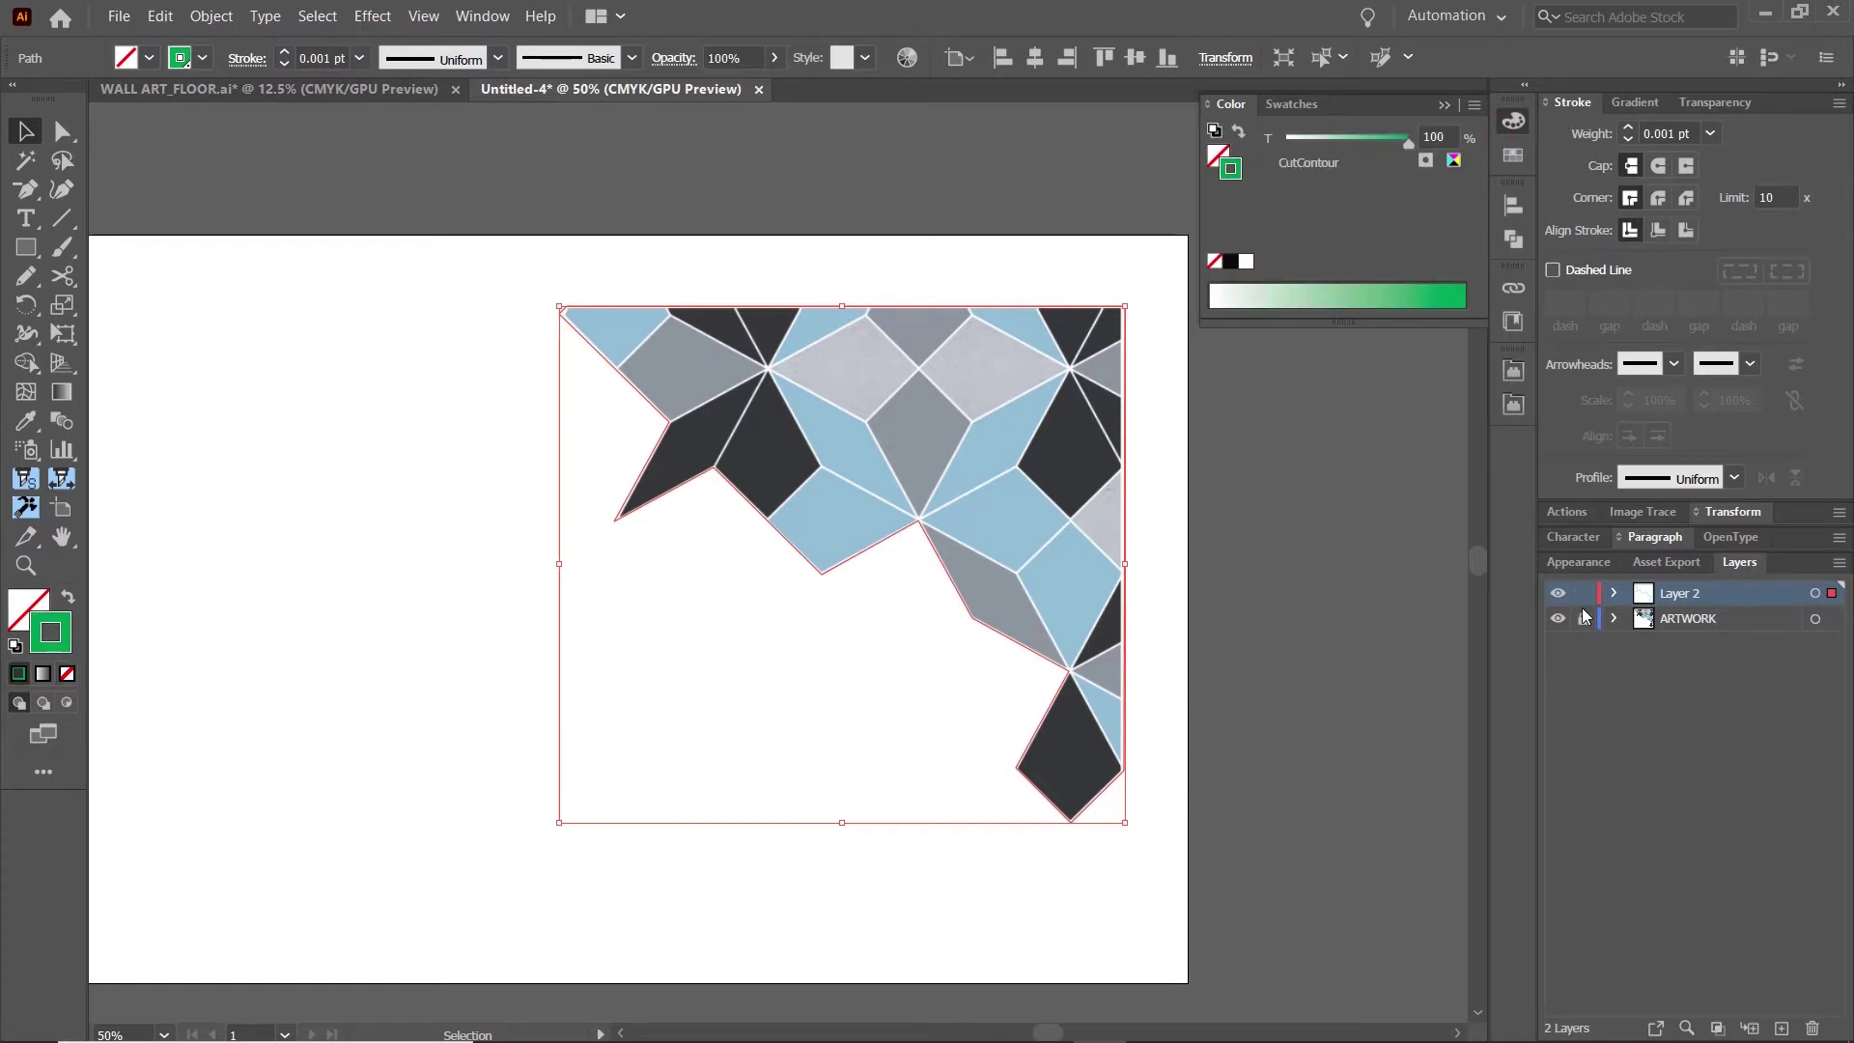
pyautogui.doubleClick(1675, 601)
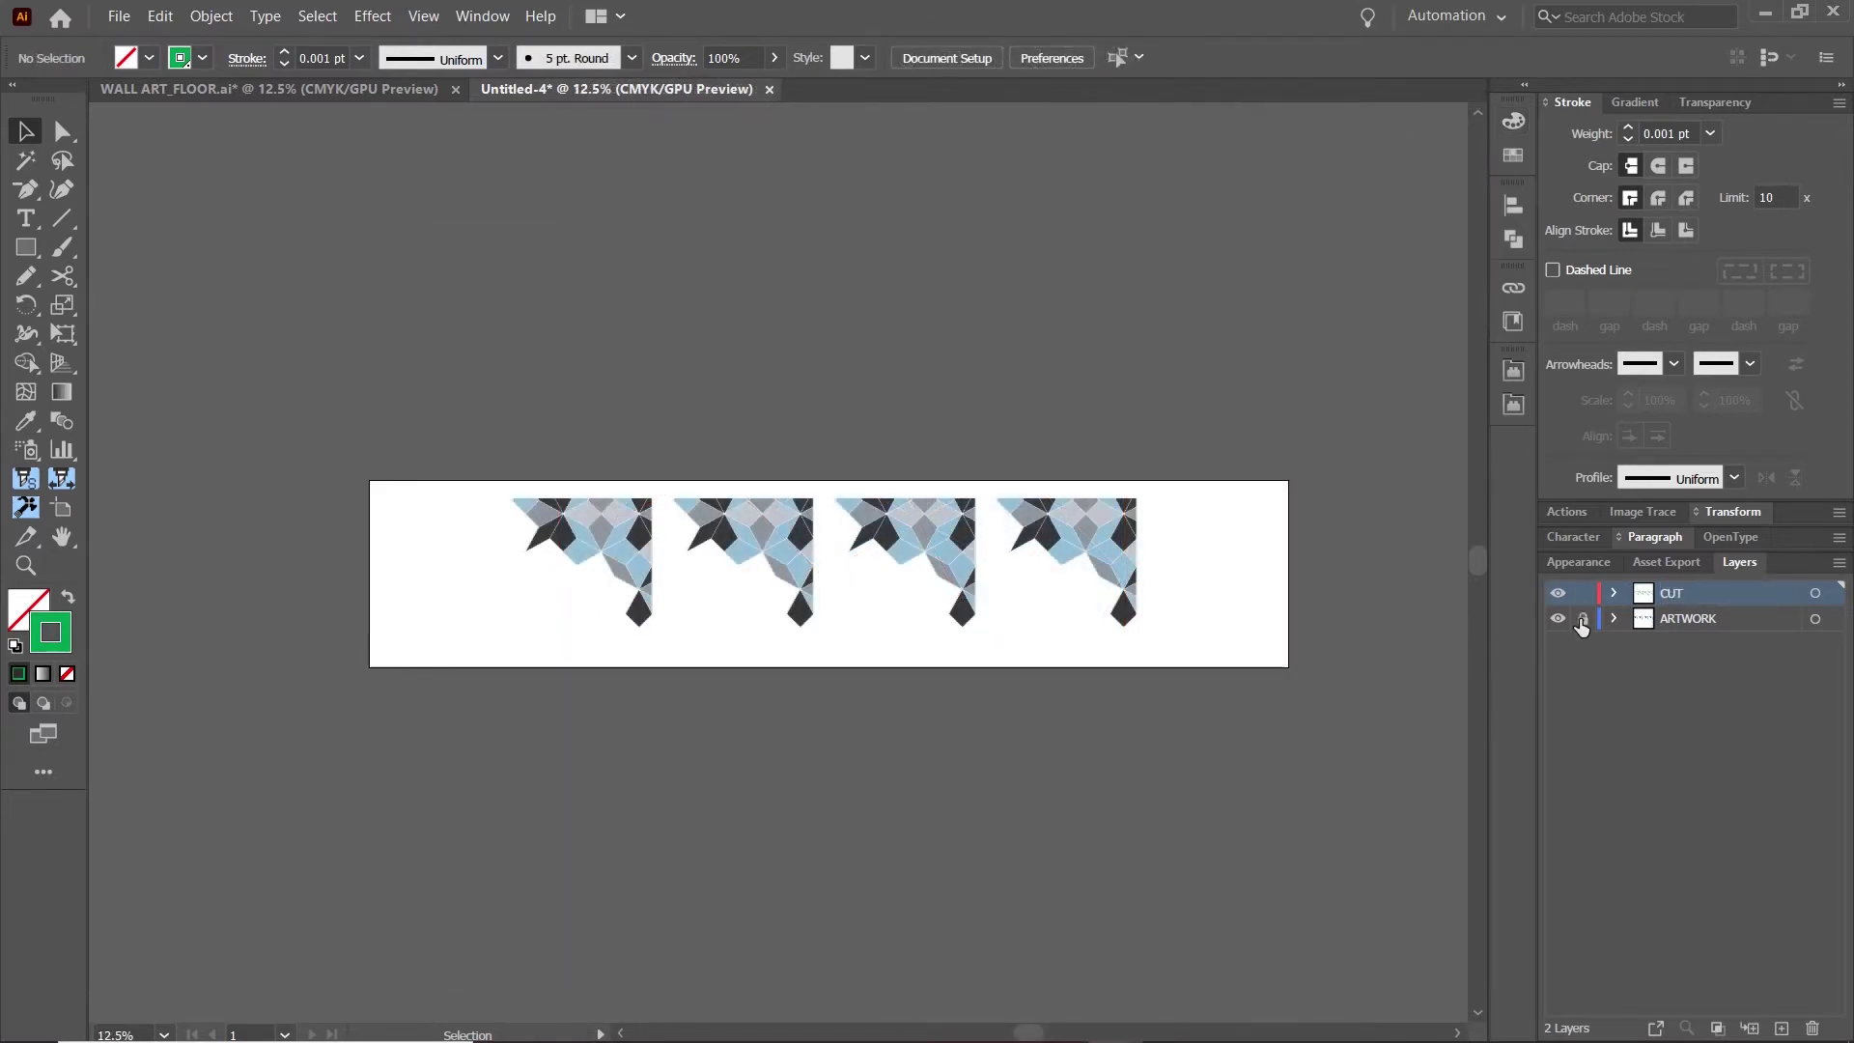
# Lock the ARTWORK layer and draw a rectangle enclosing all four tiles.
pyautogui.click(1581, 623)
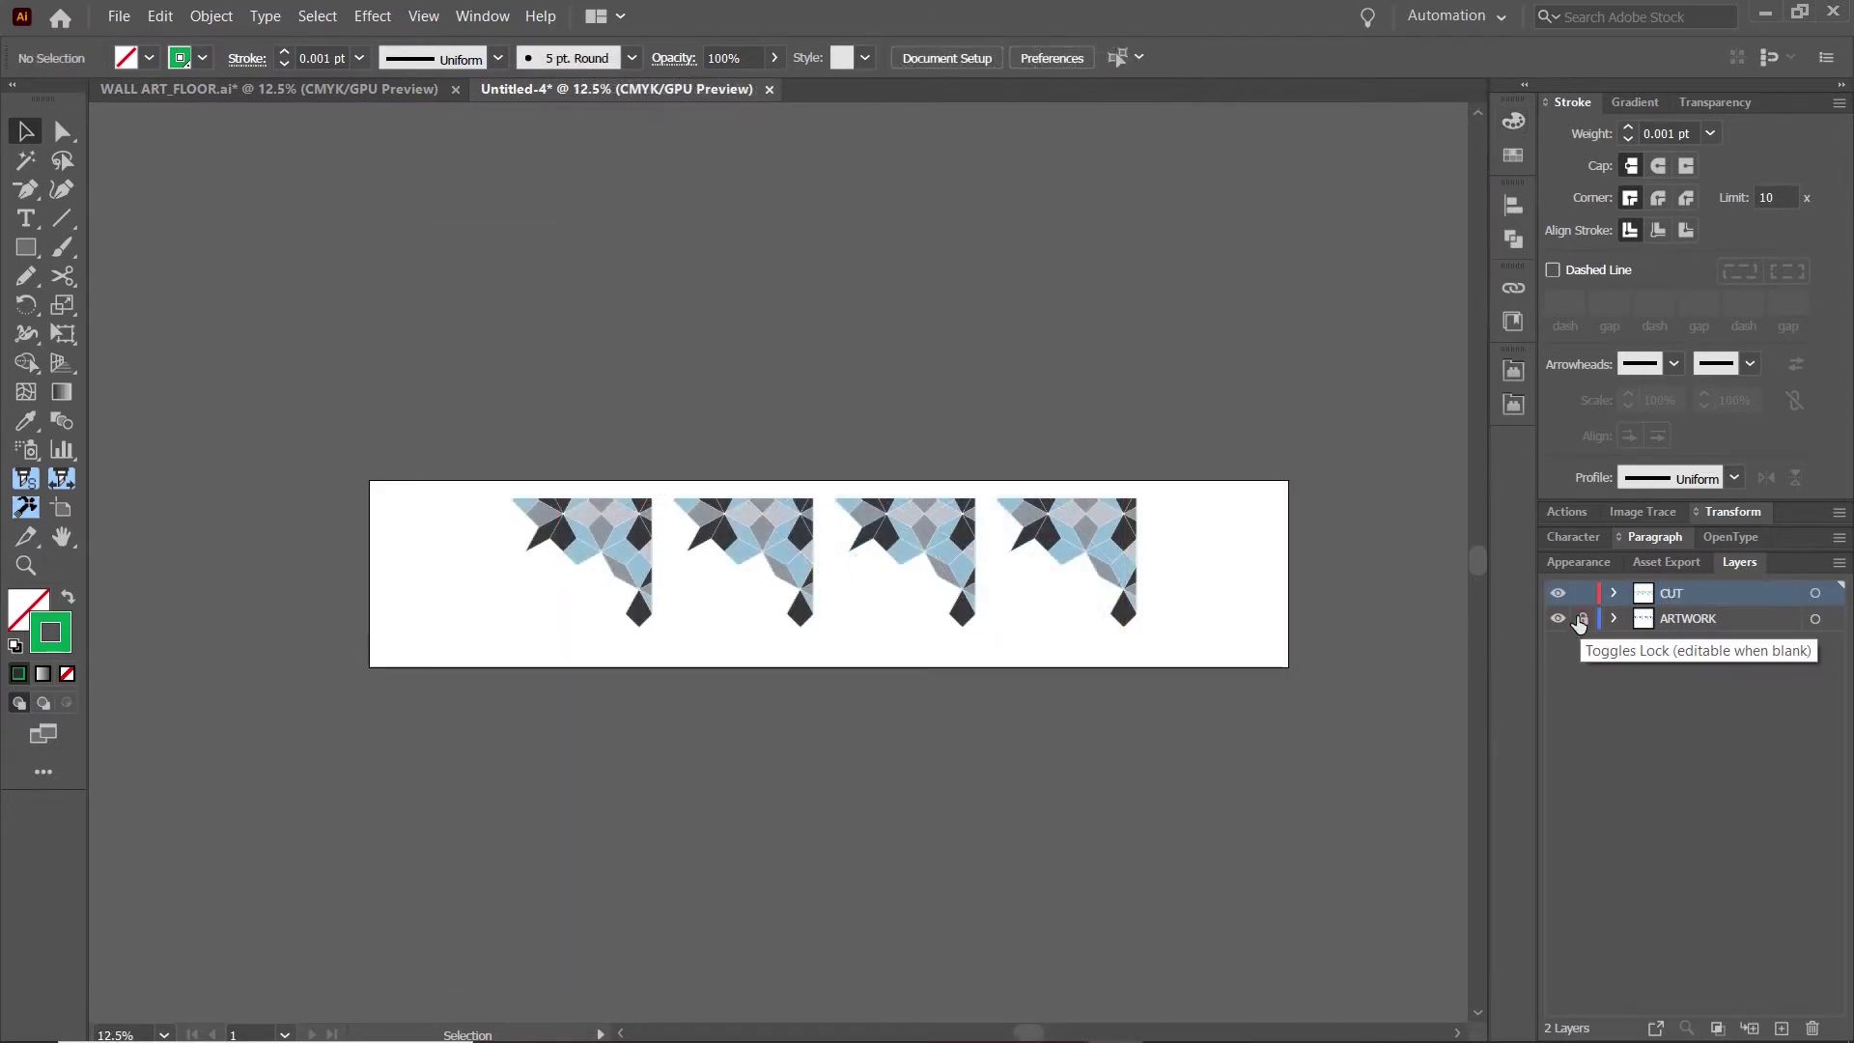
pyautogui.press('m')
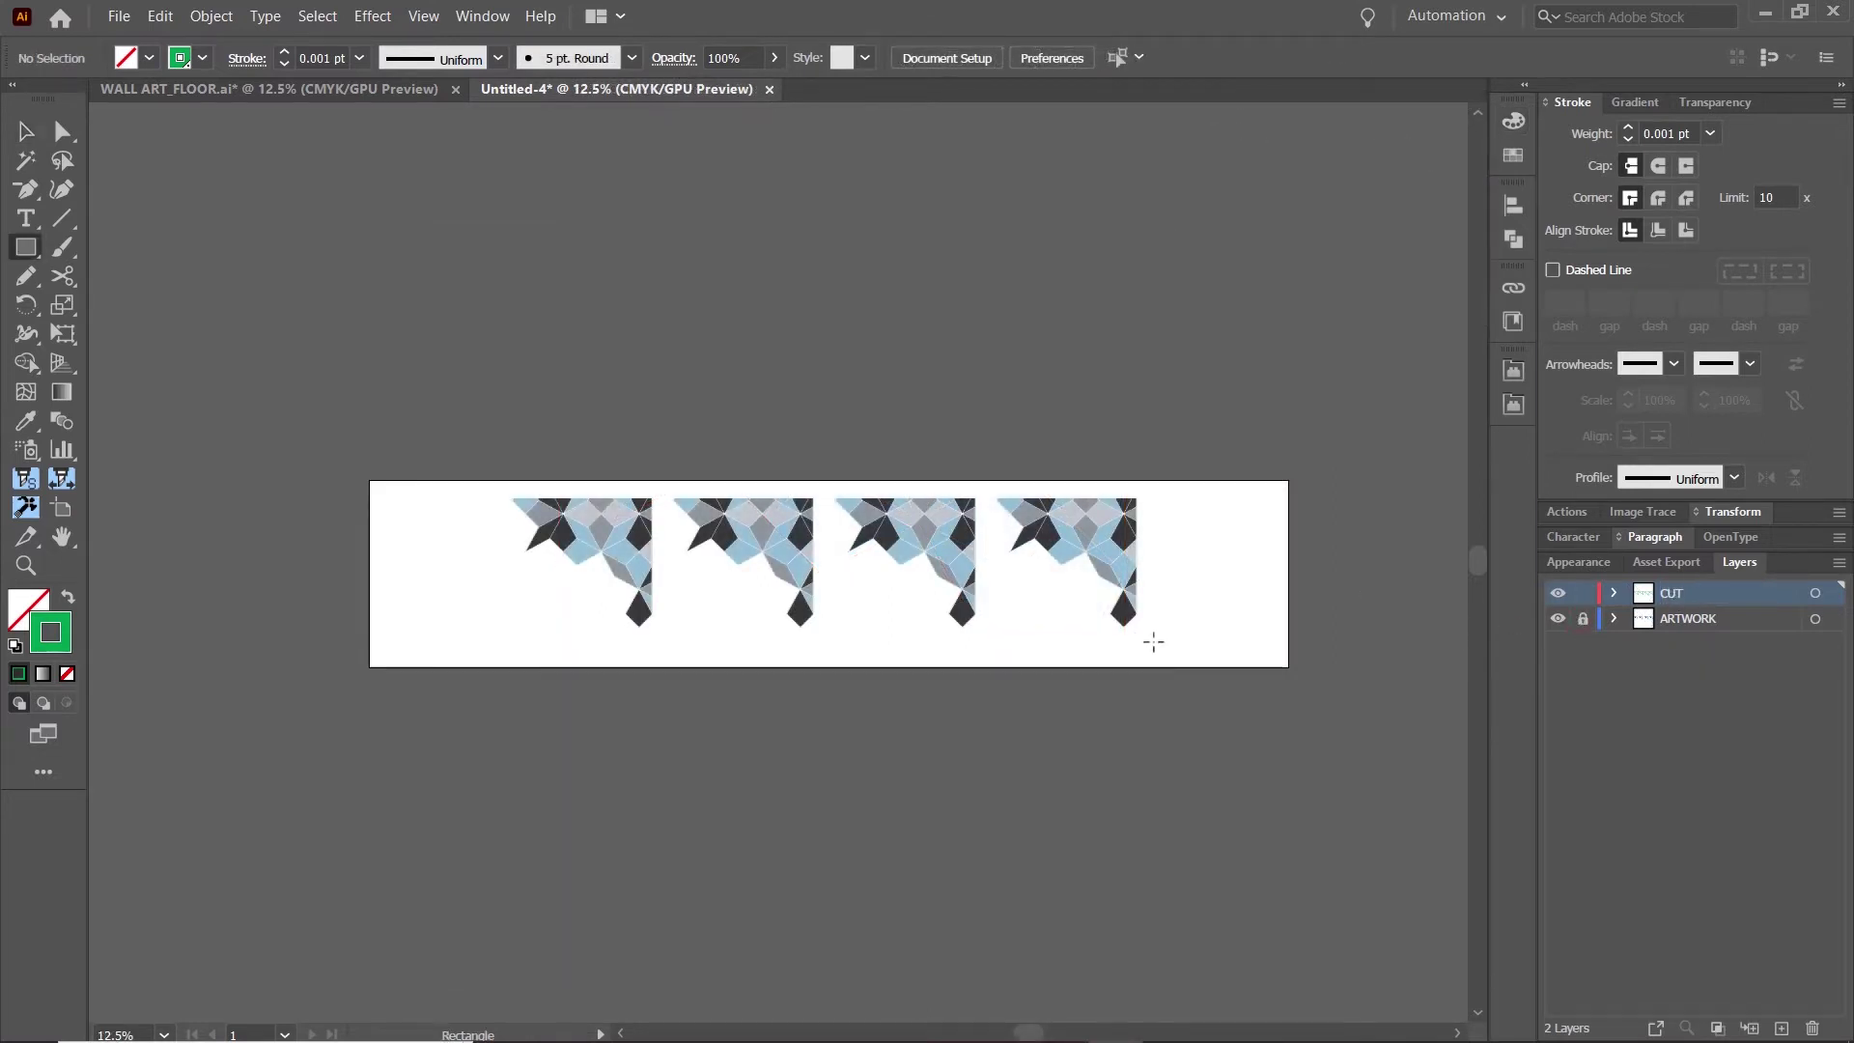
pyautogui.moveTo(1152, 645); pyautogui.dragTo(500, 488)
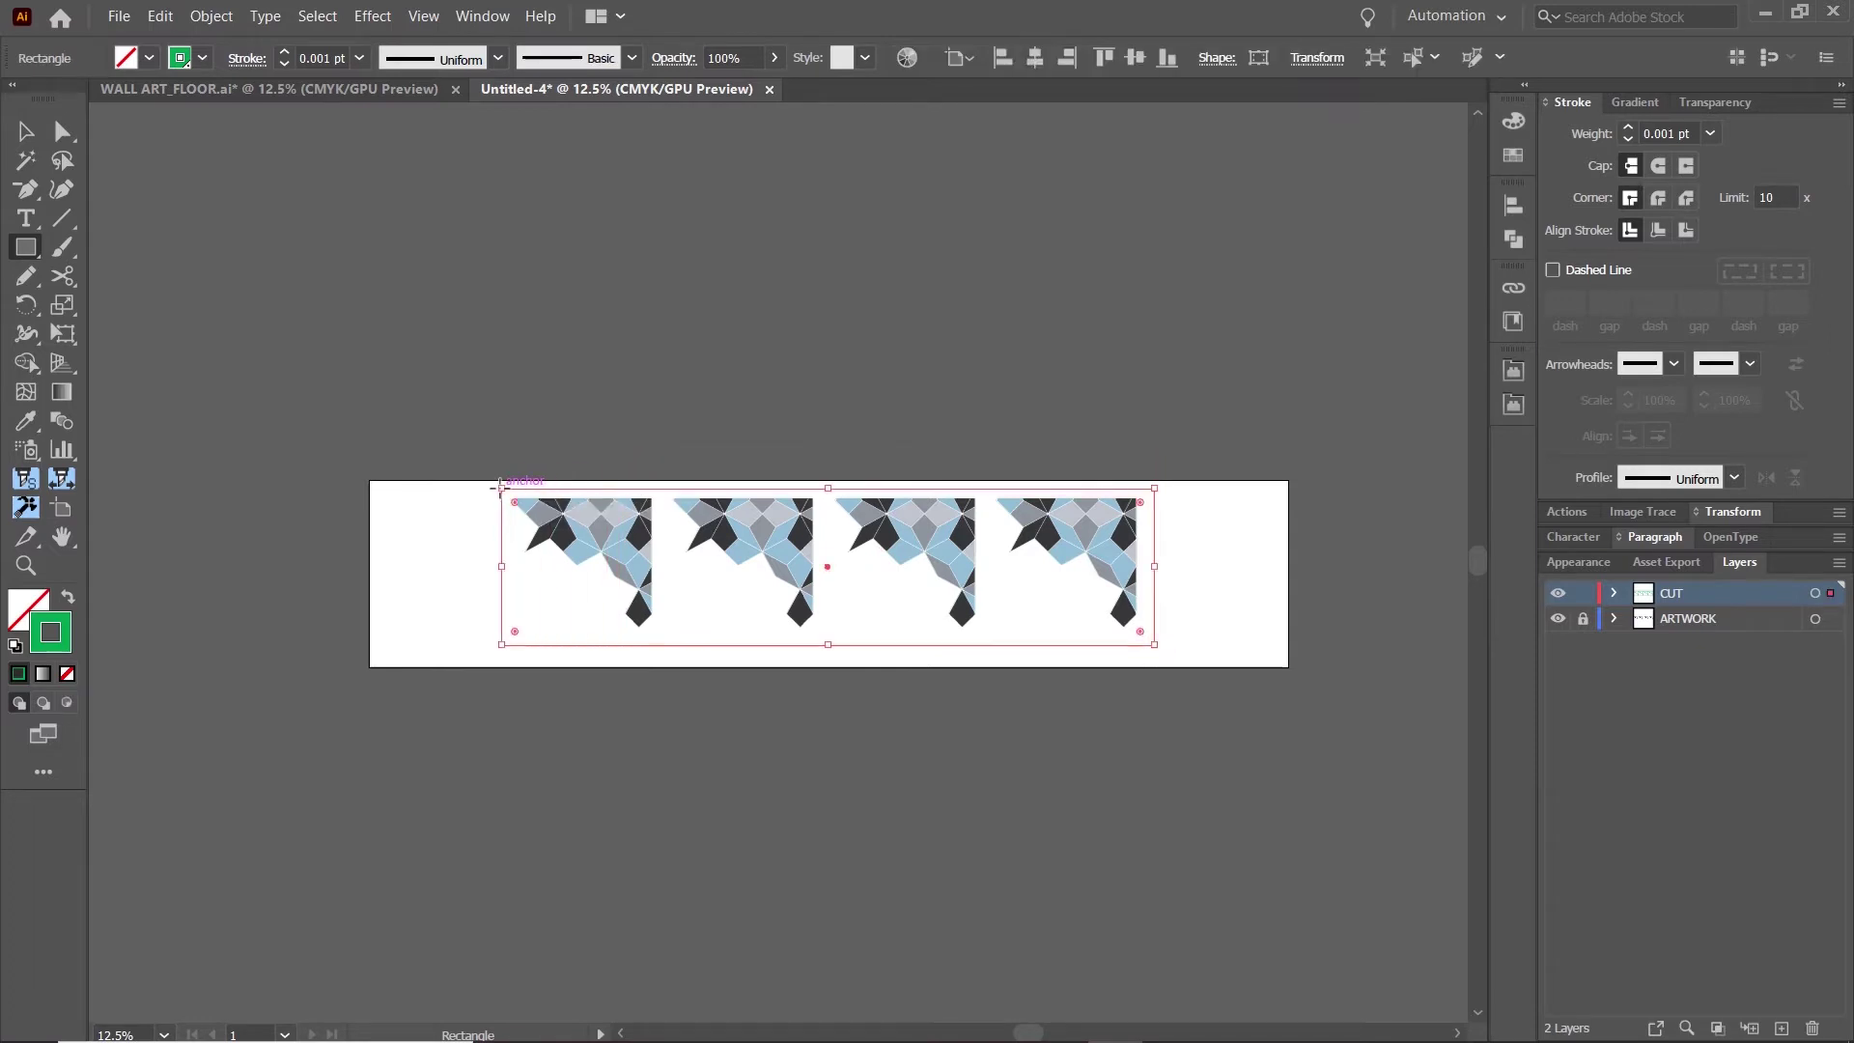
# Set the enclosing rectangle's stroke and fill to None.
pyautogui.click(1512, 122)
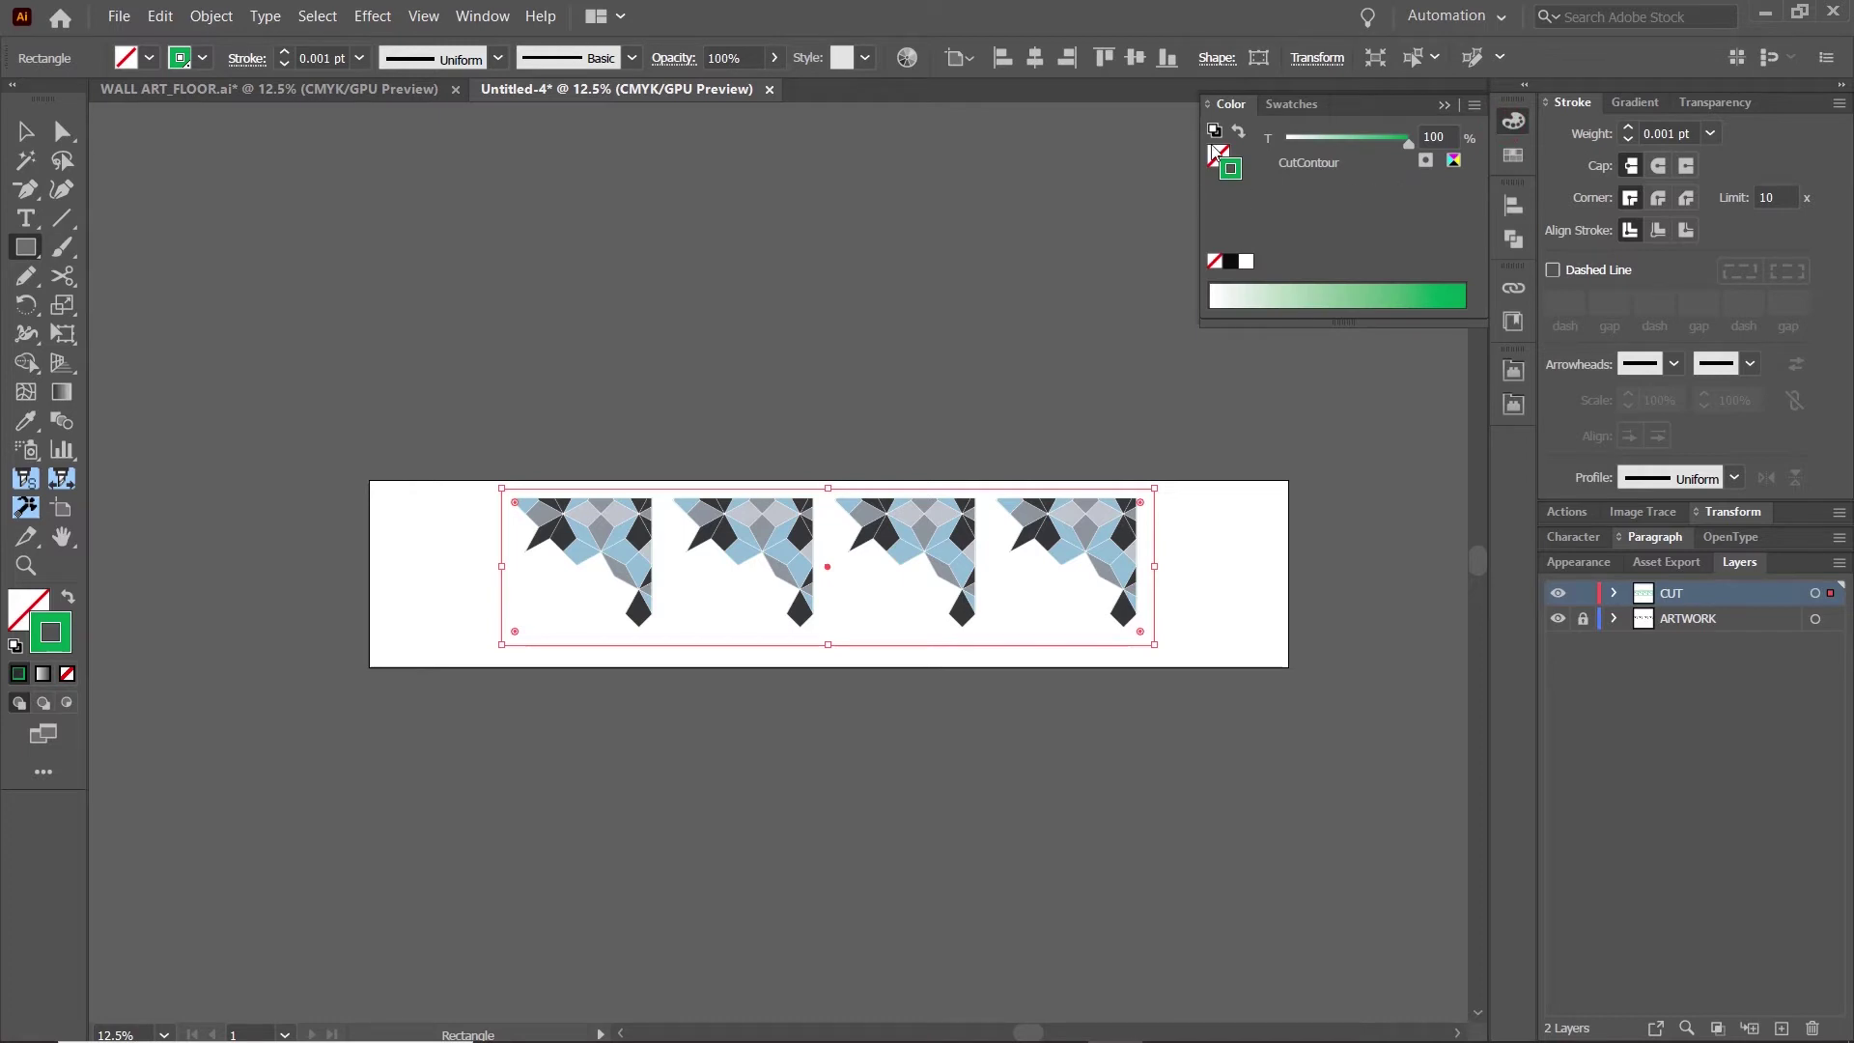
pyautogui.click(1216, 261)
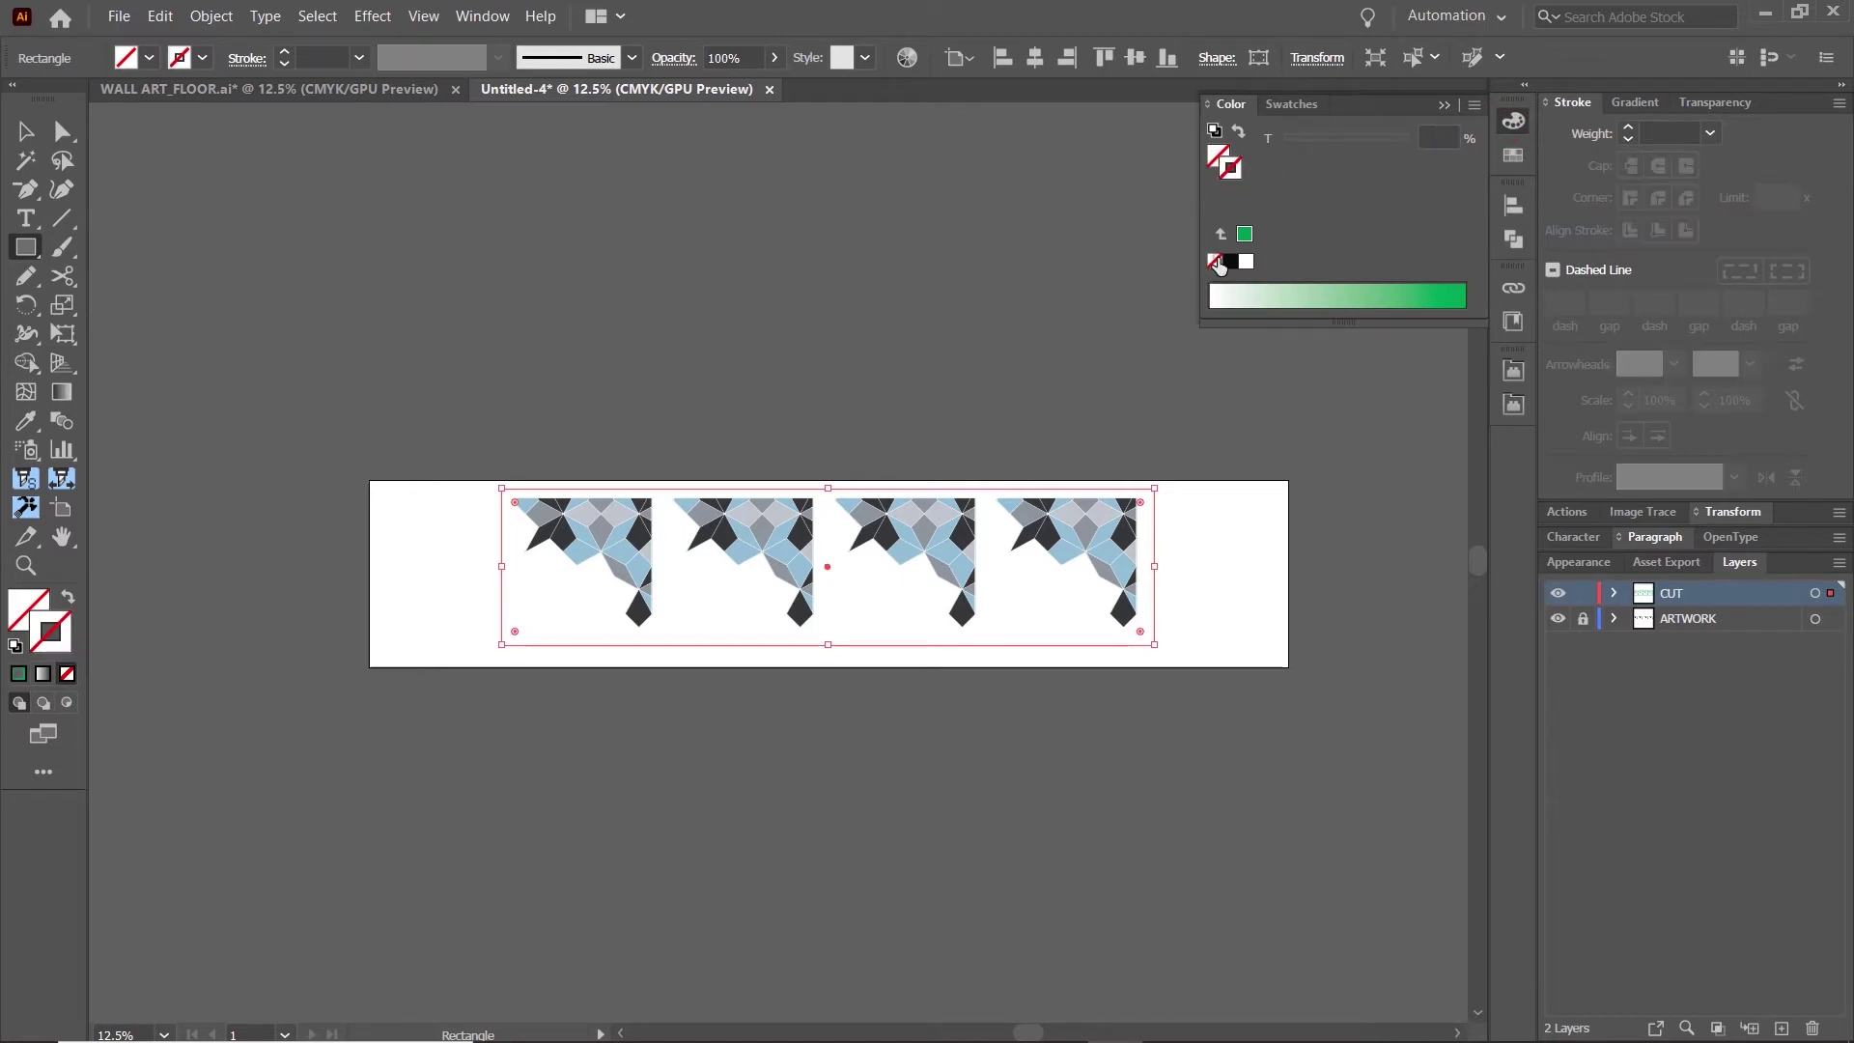
pyautogui.click(1213, 158)
pyautogui.press('v')
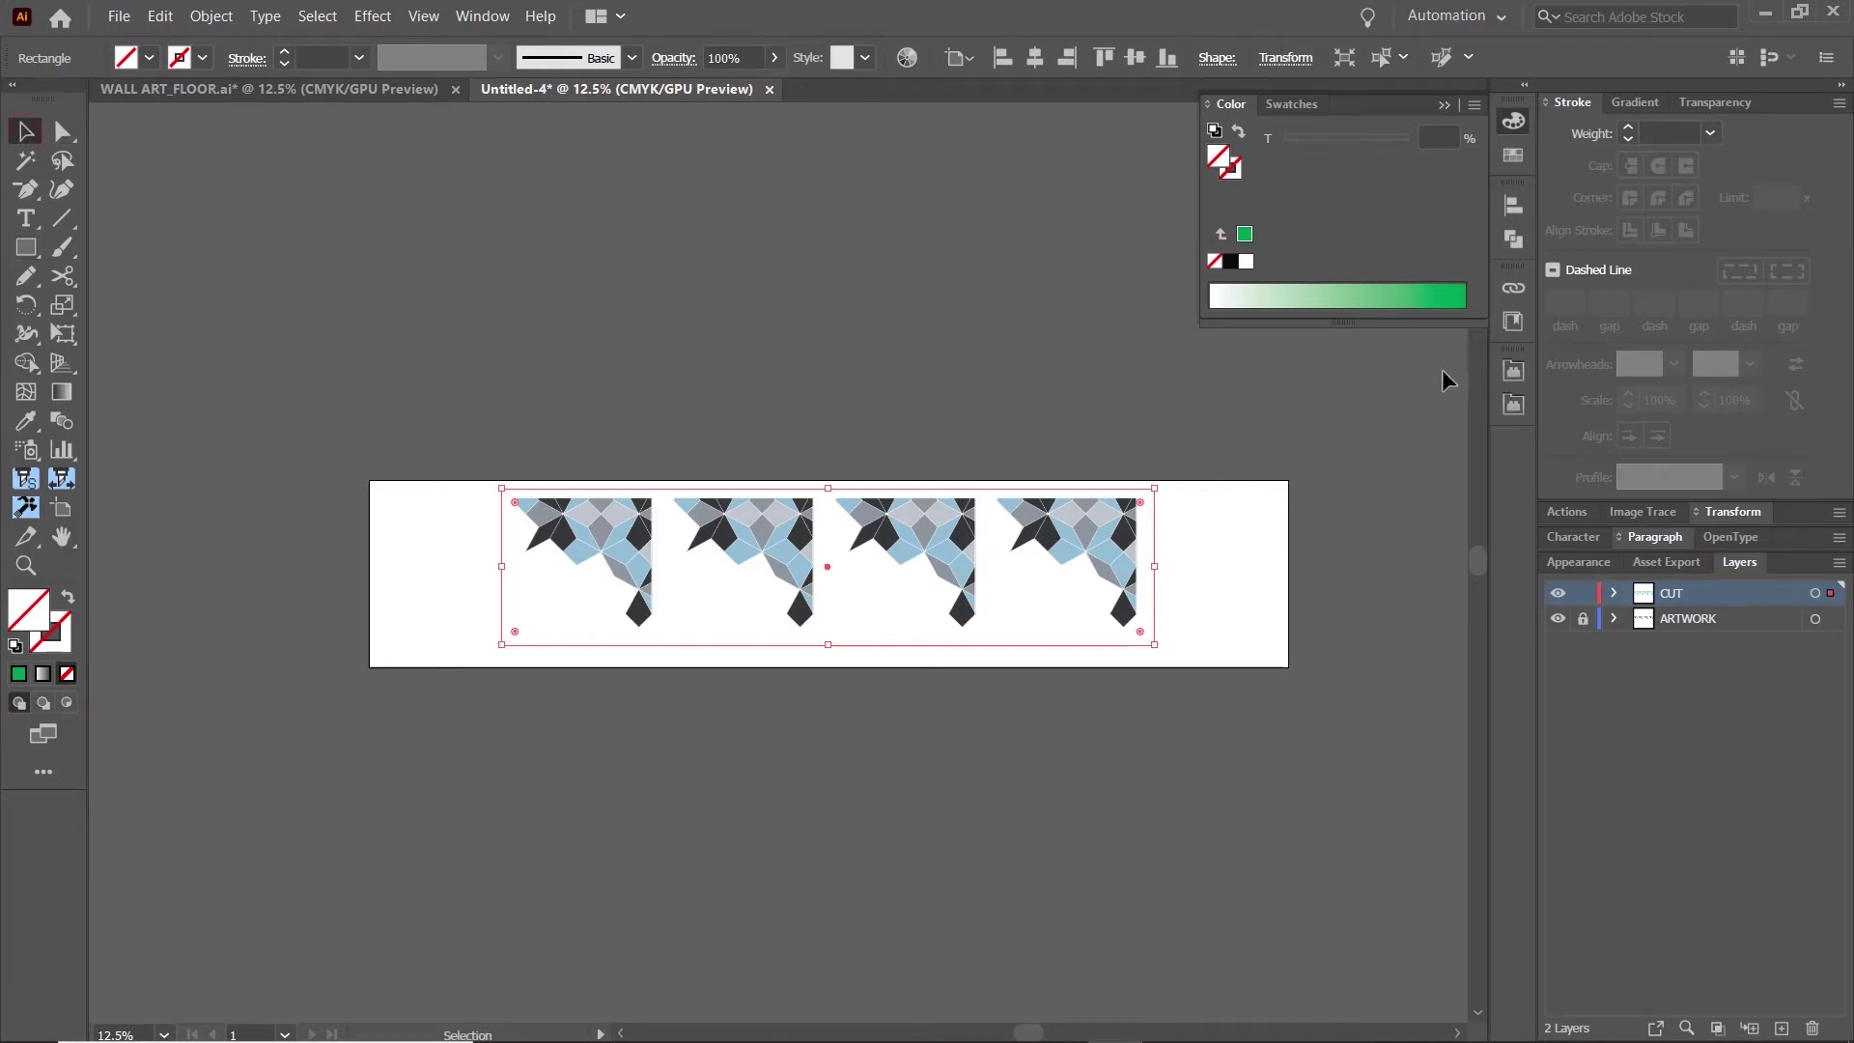
pyautogui.click(1513, 405)
# Keep the CG-FXII Plus Series plotter model in FineCut setup and draw a rectangle around the tiles.
pyautogui.hotkey('ctrl', 'shift', 'a')
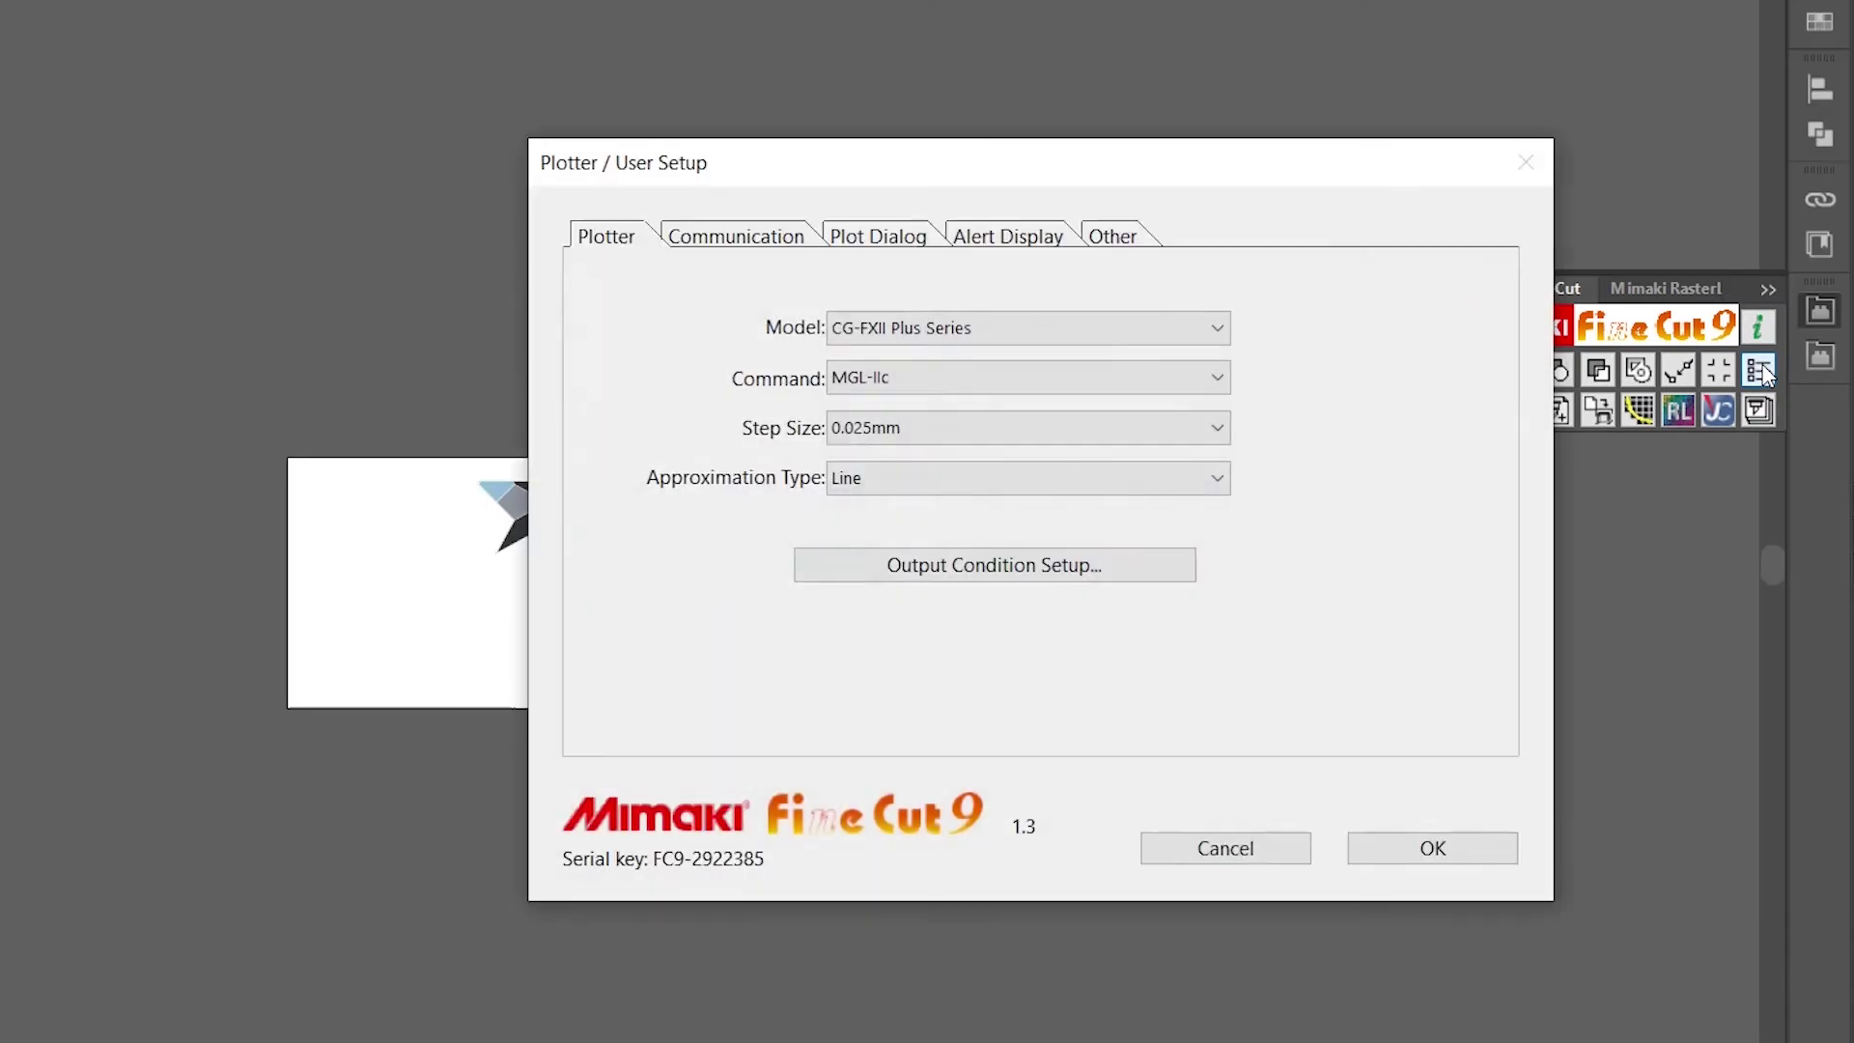
pyautogui.click(1109, 328)
pyautogui.click(1109, 329)
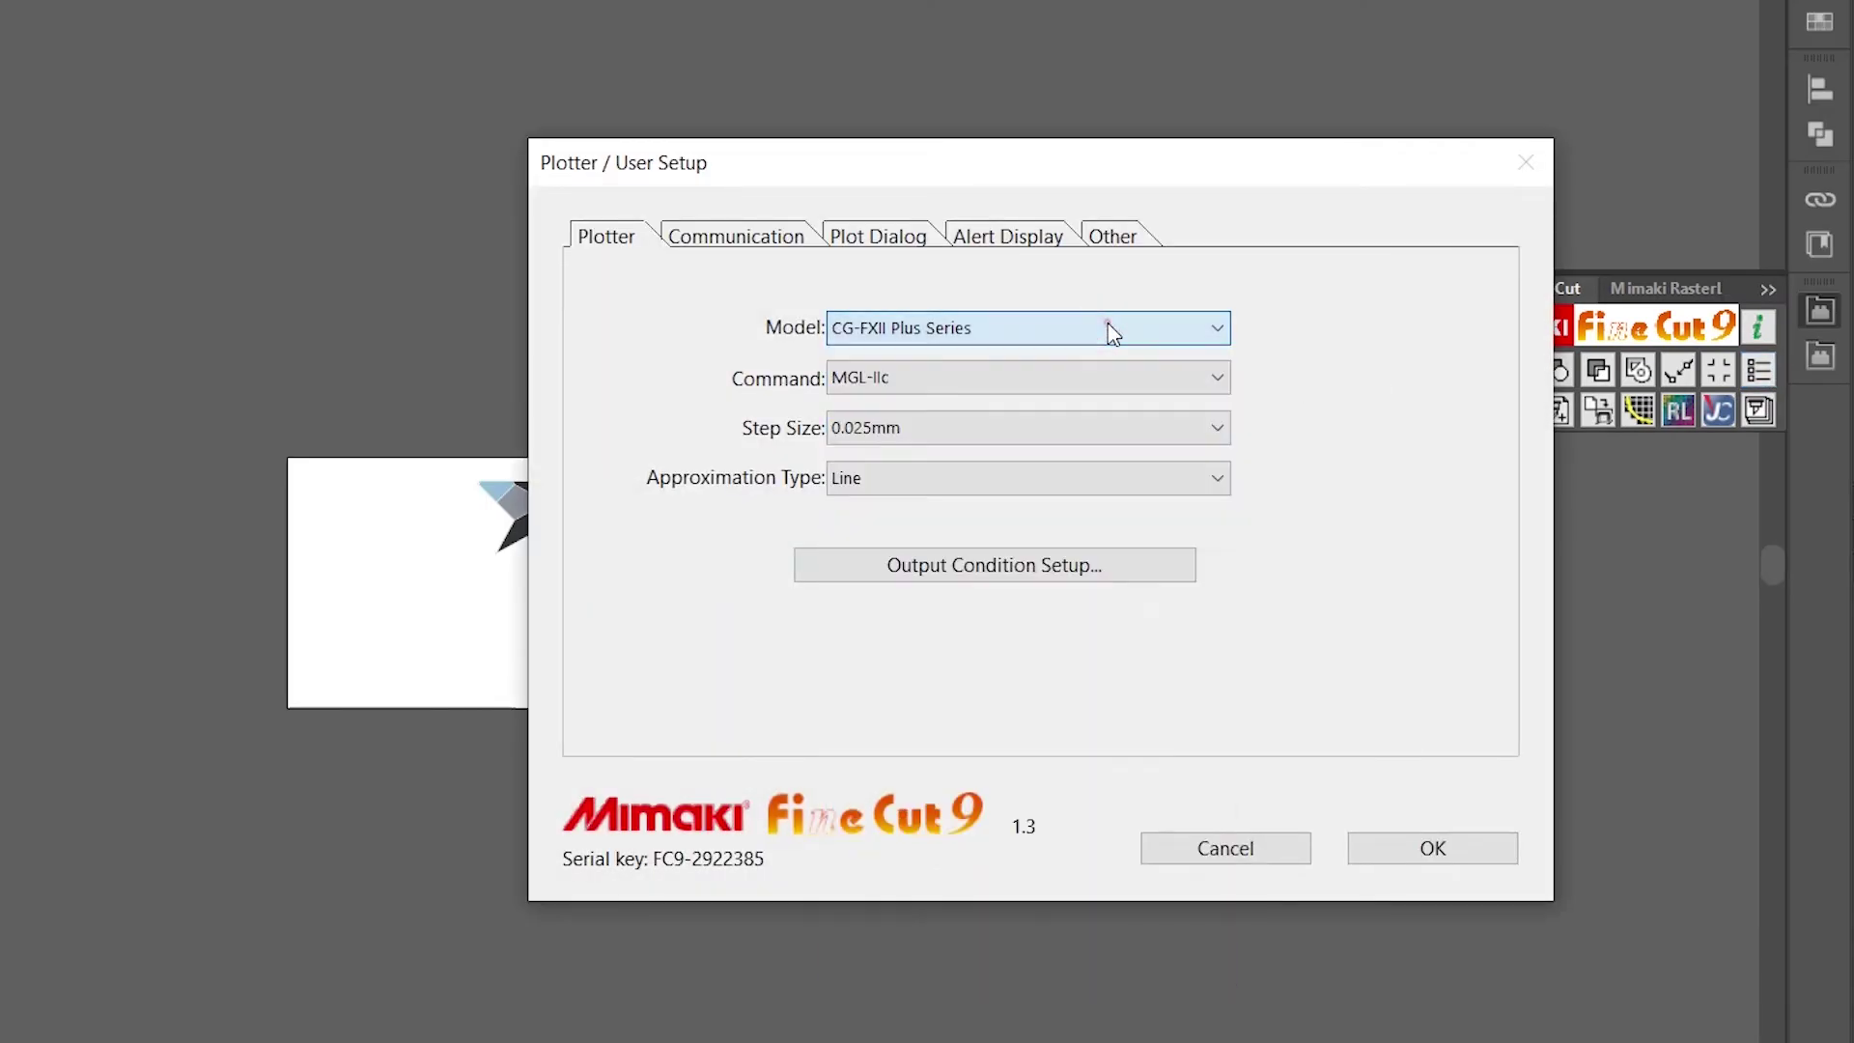
pyautogui.click(1390, 850)
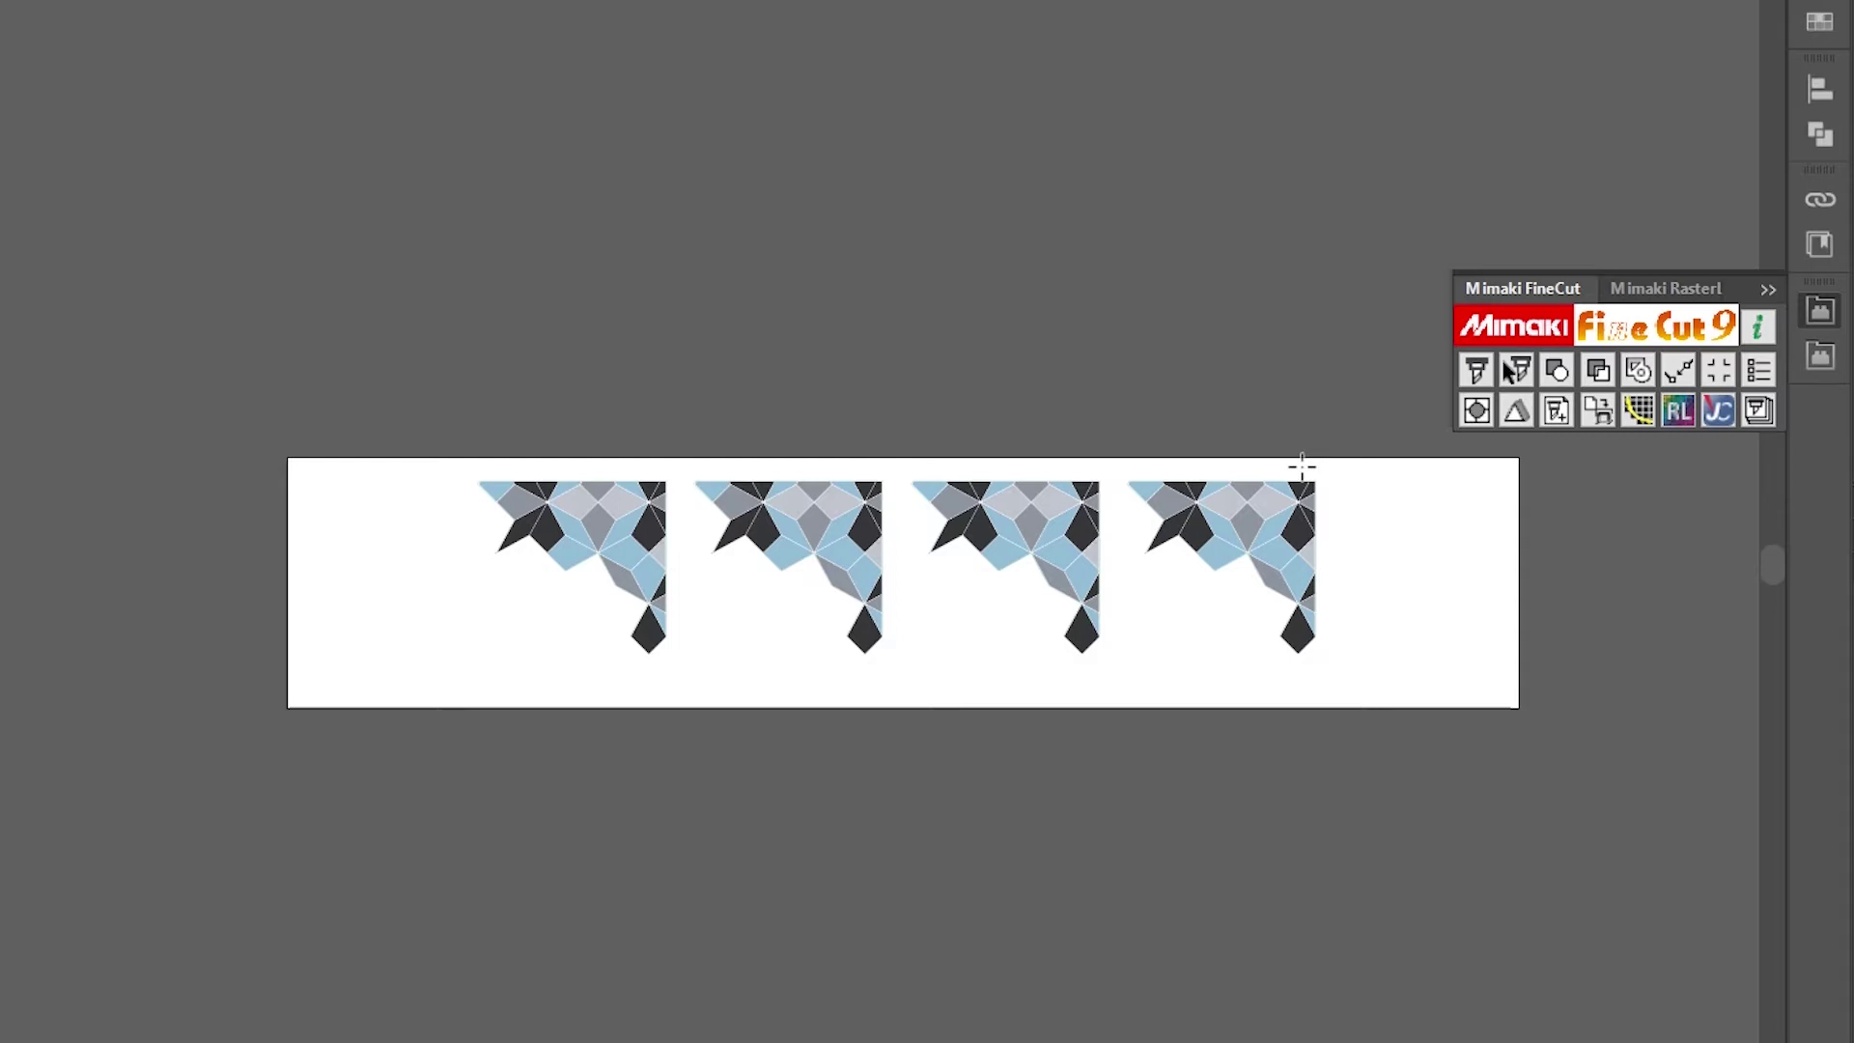
pyautogui.moveTo(1331, 470); pyautogui.dragTo(458, 686)
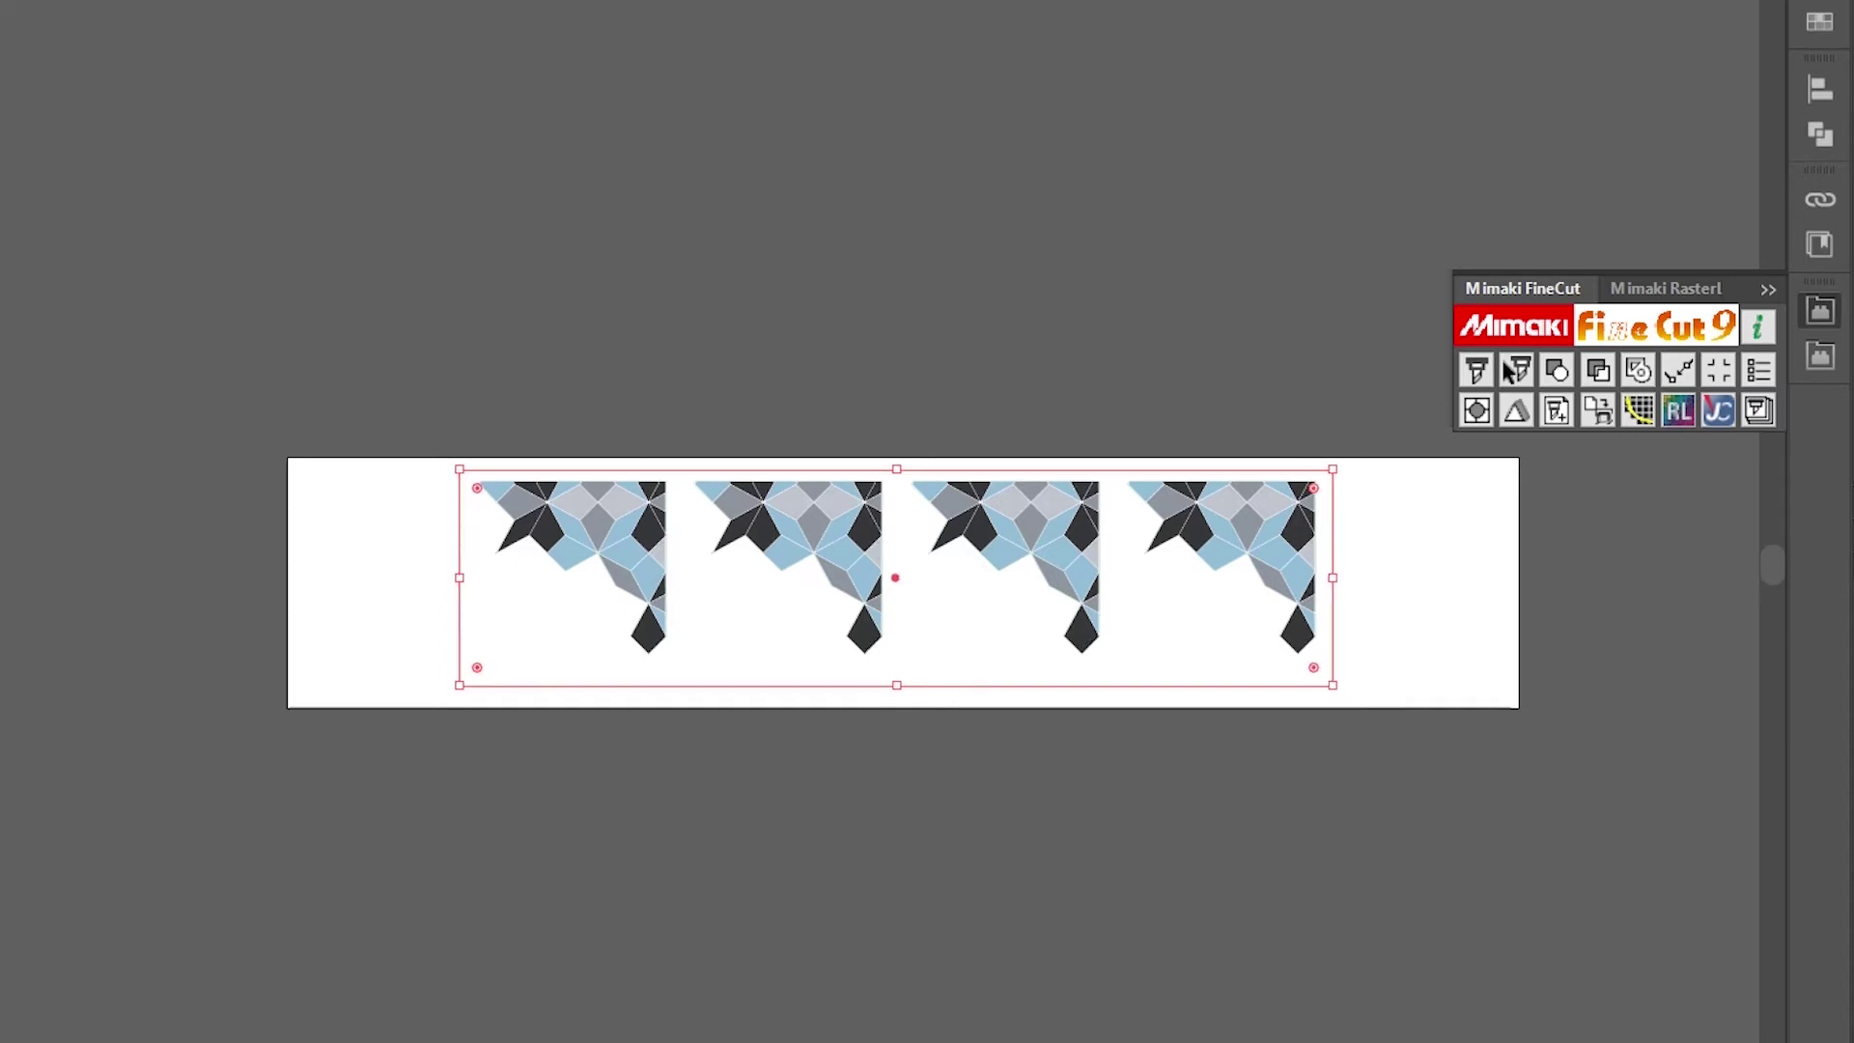
# Create FineCut register marks with the default settings, then deselect.
pyautogui.click(1719, 378)
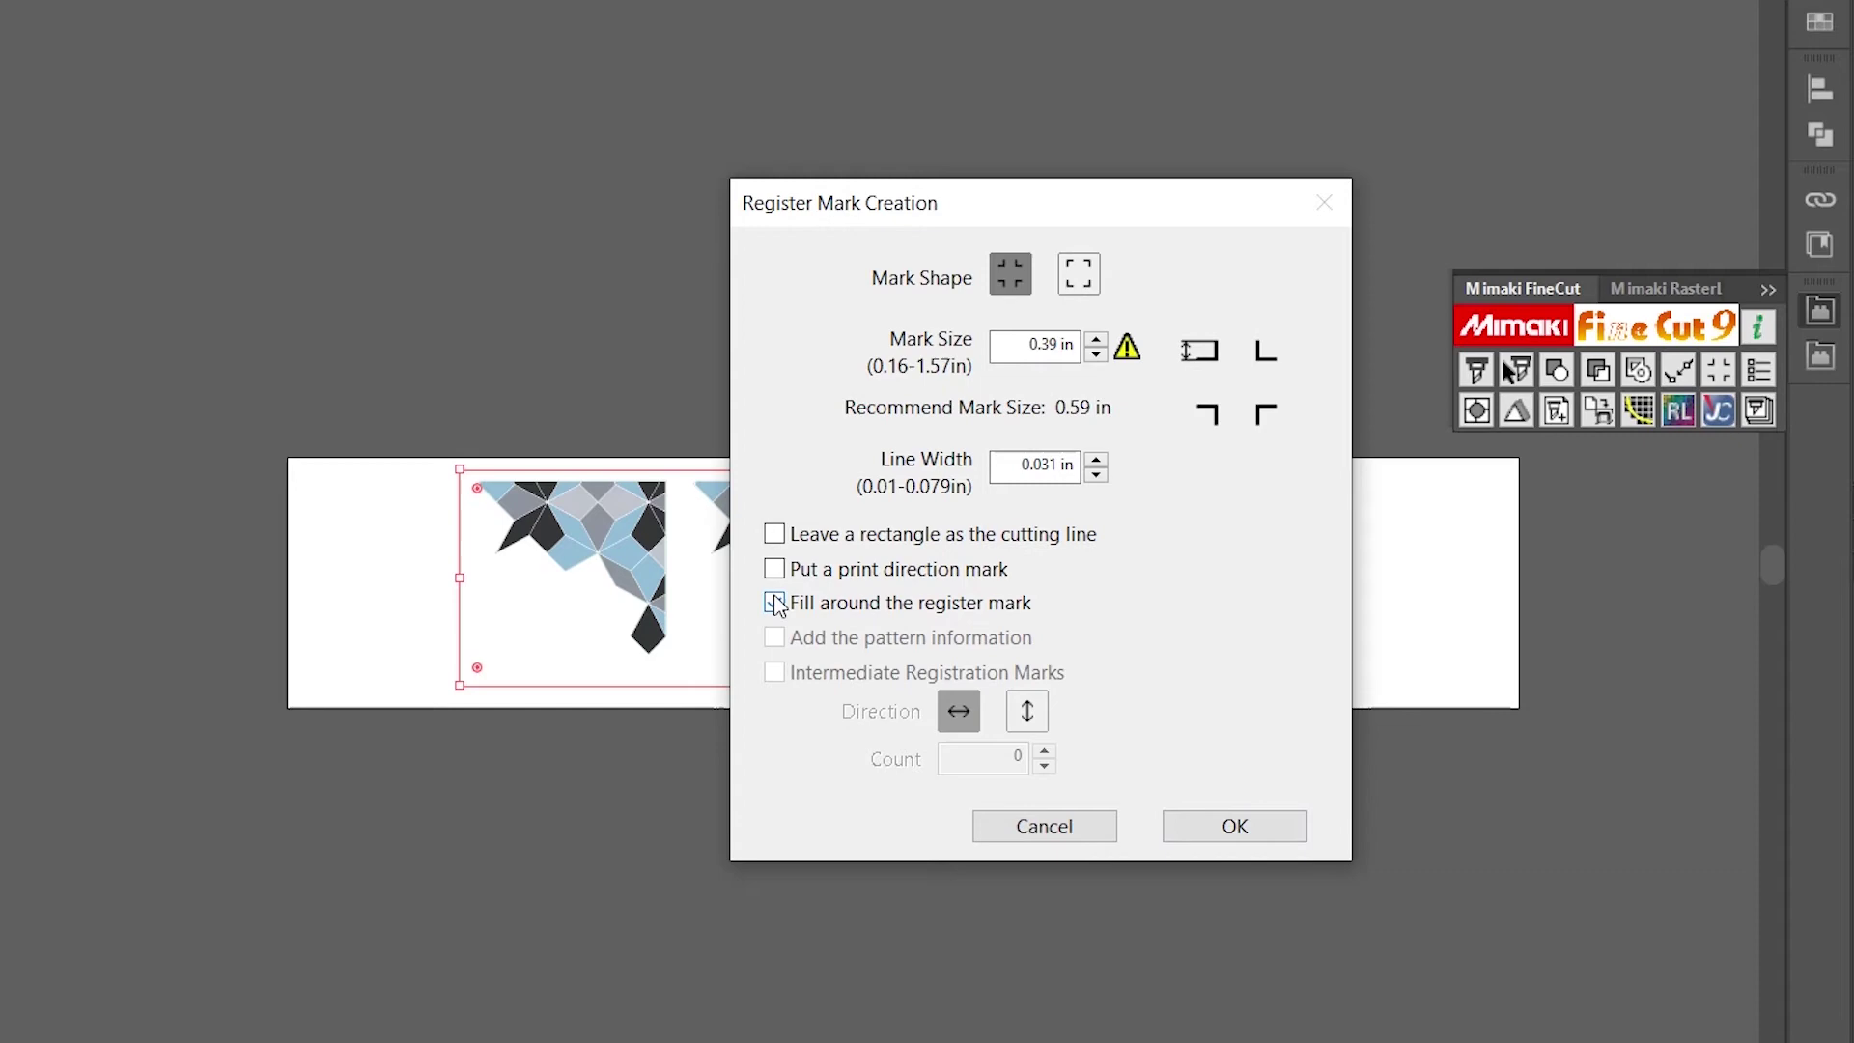
pyautogui.click(1210, 830)
pyautogui.click(1072, 765)
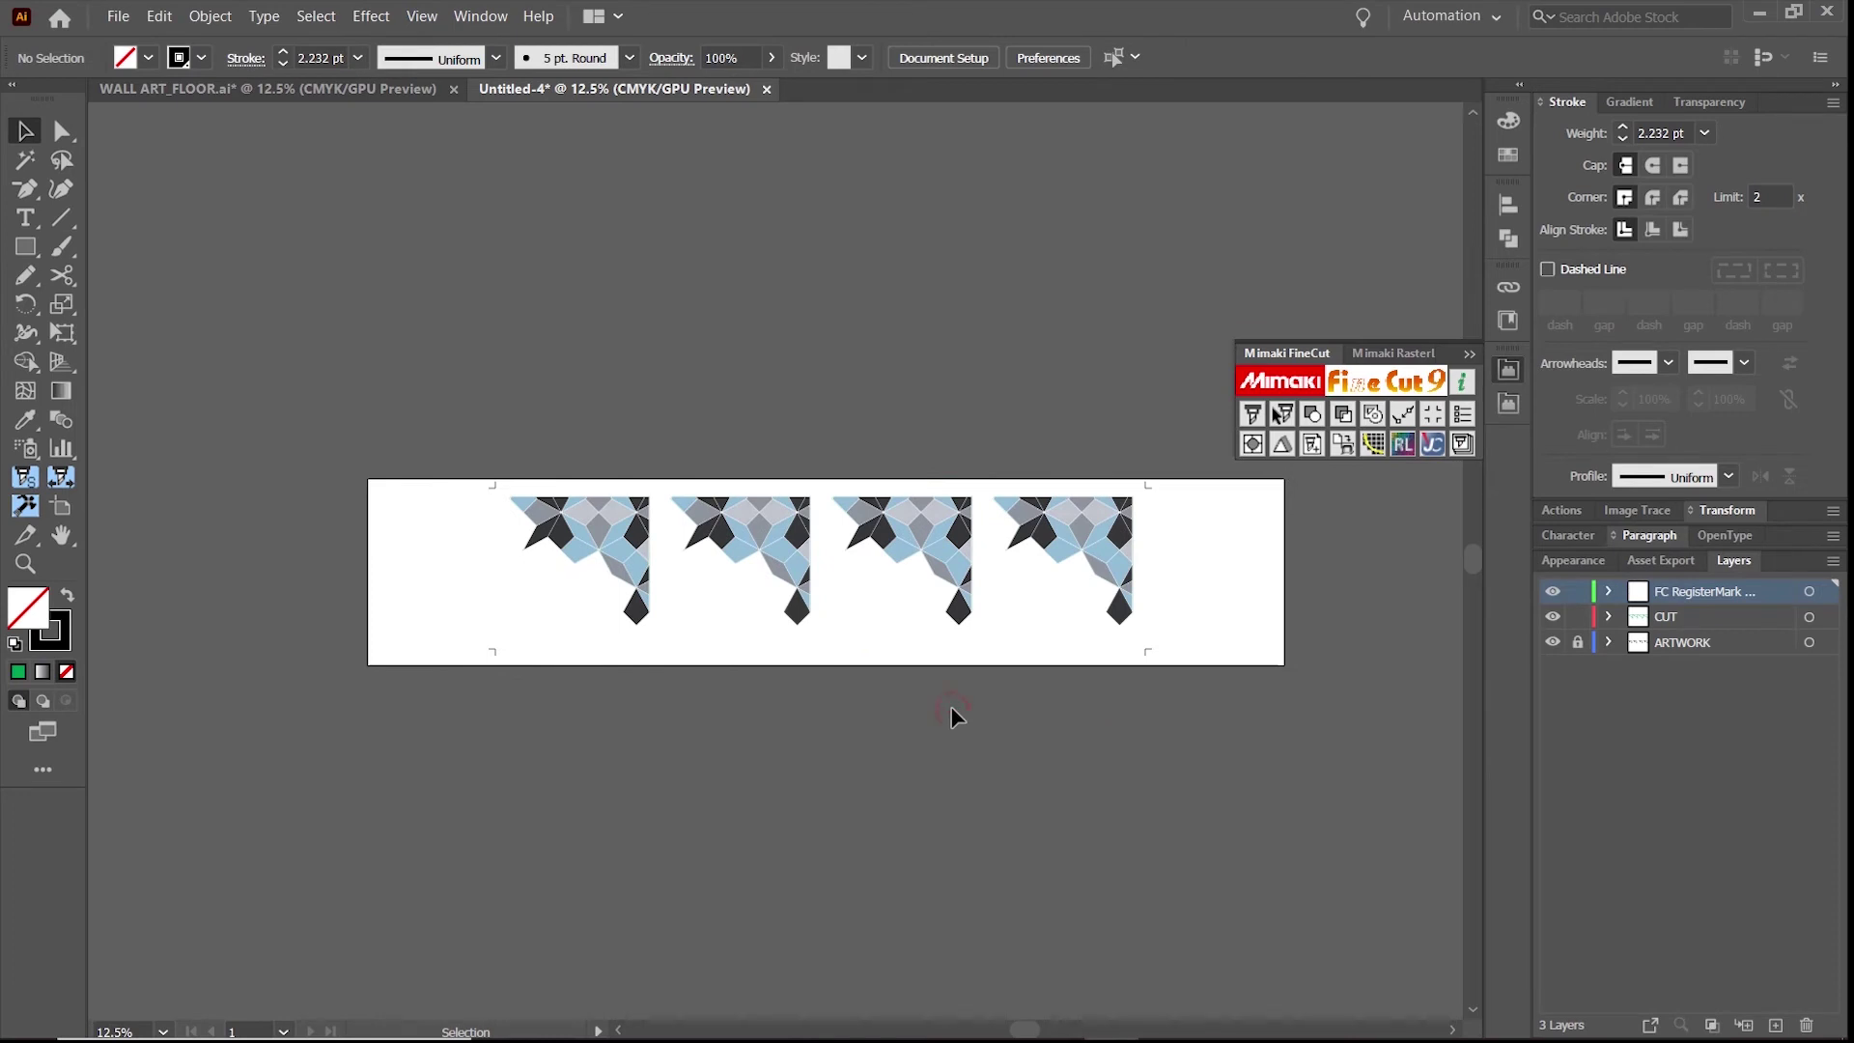
# Pull the artboard's top, right and left edges in tight around the tiles and marks.
pyautogui.hotkey('ctrl', '=')
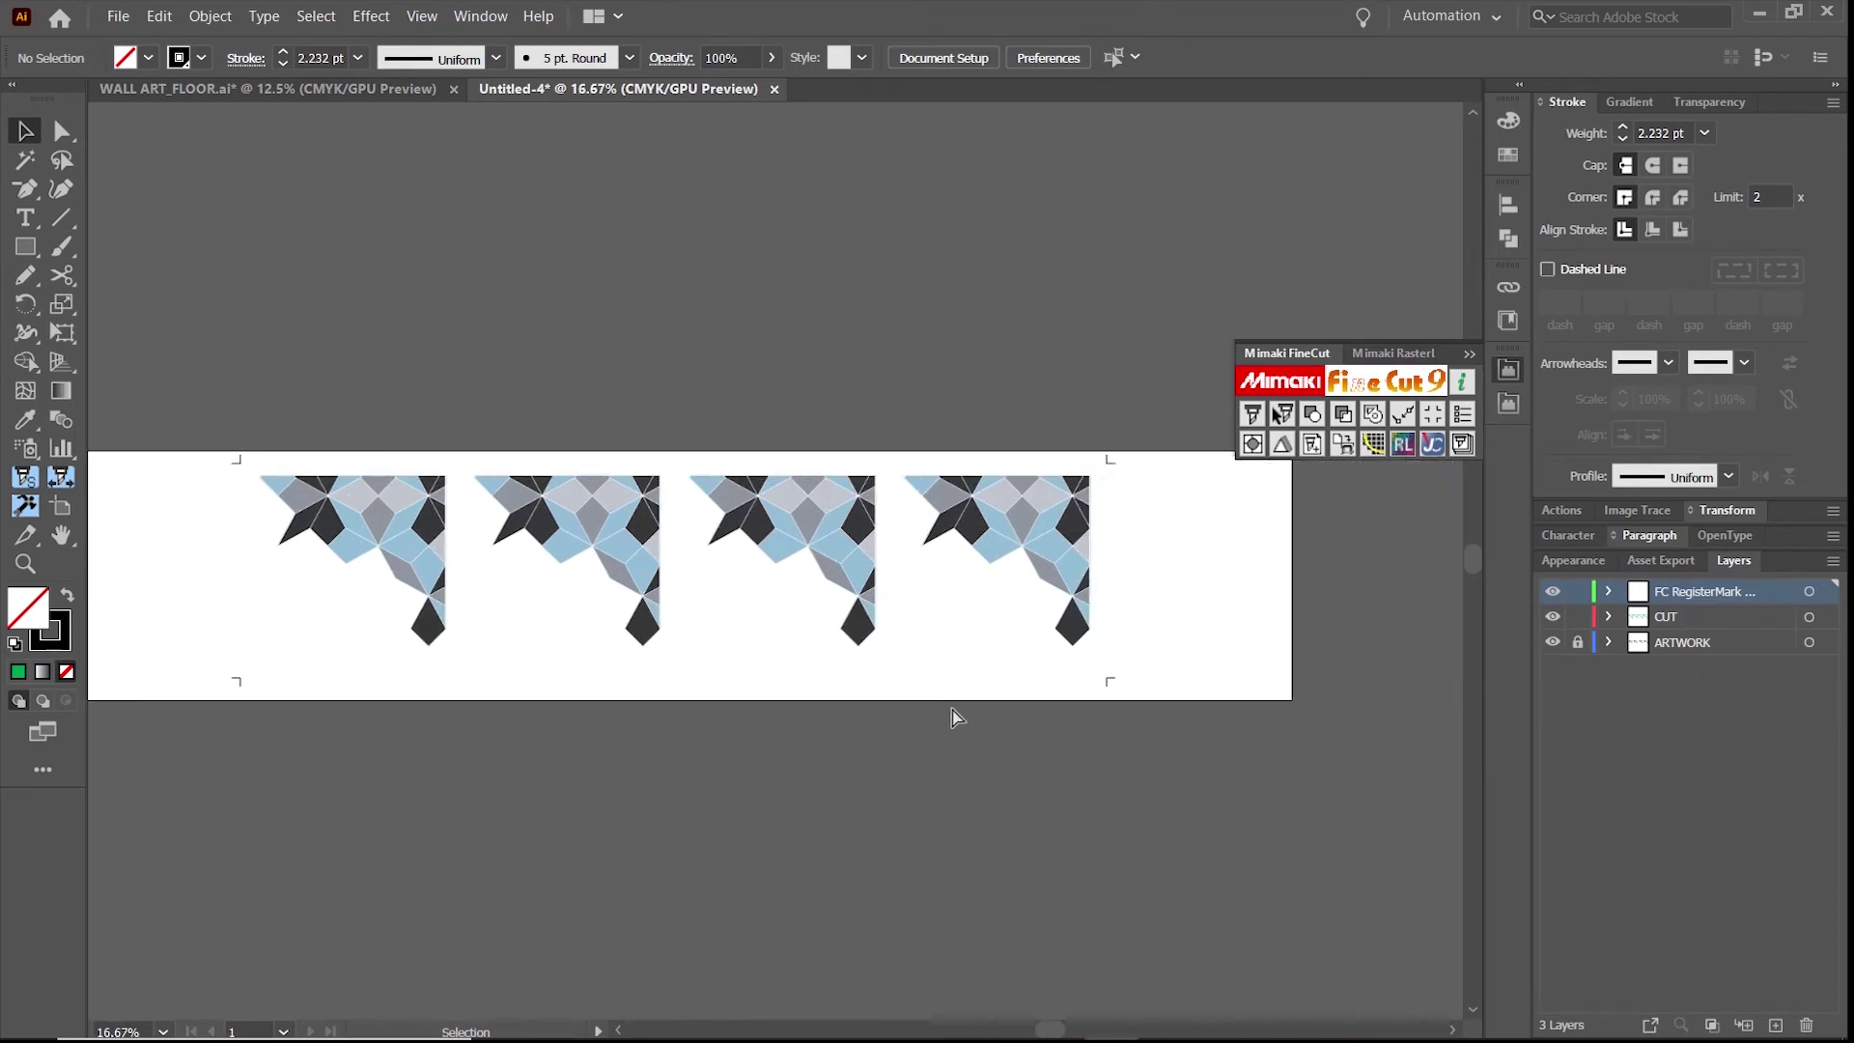
pyautogui.hscroll(-1, 955, 716)
pyautogui.hotkey('shift', 'o')
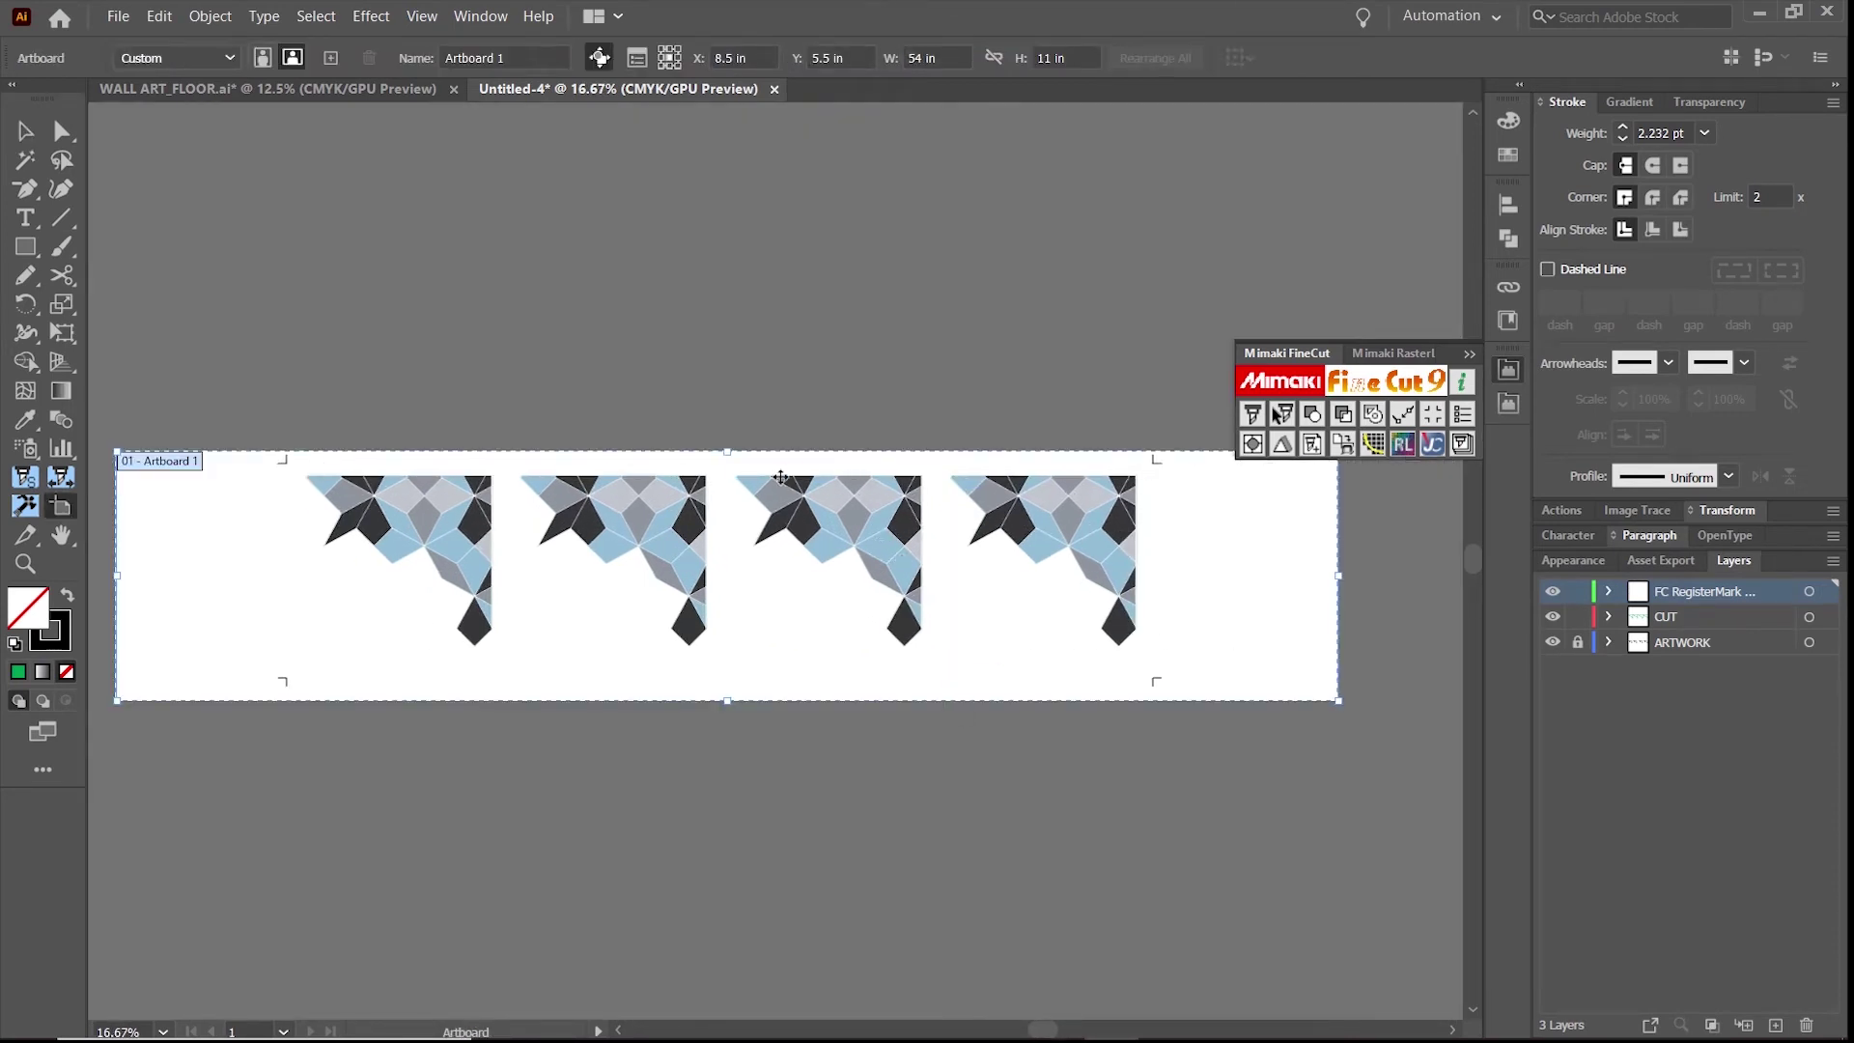
pyautogui.moveTo(728, 451); pyautogui.dragTo(728, 443)
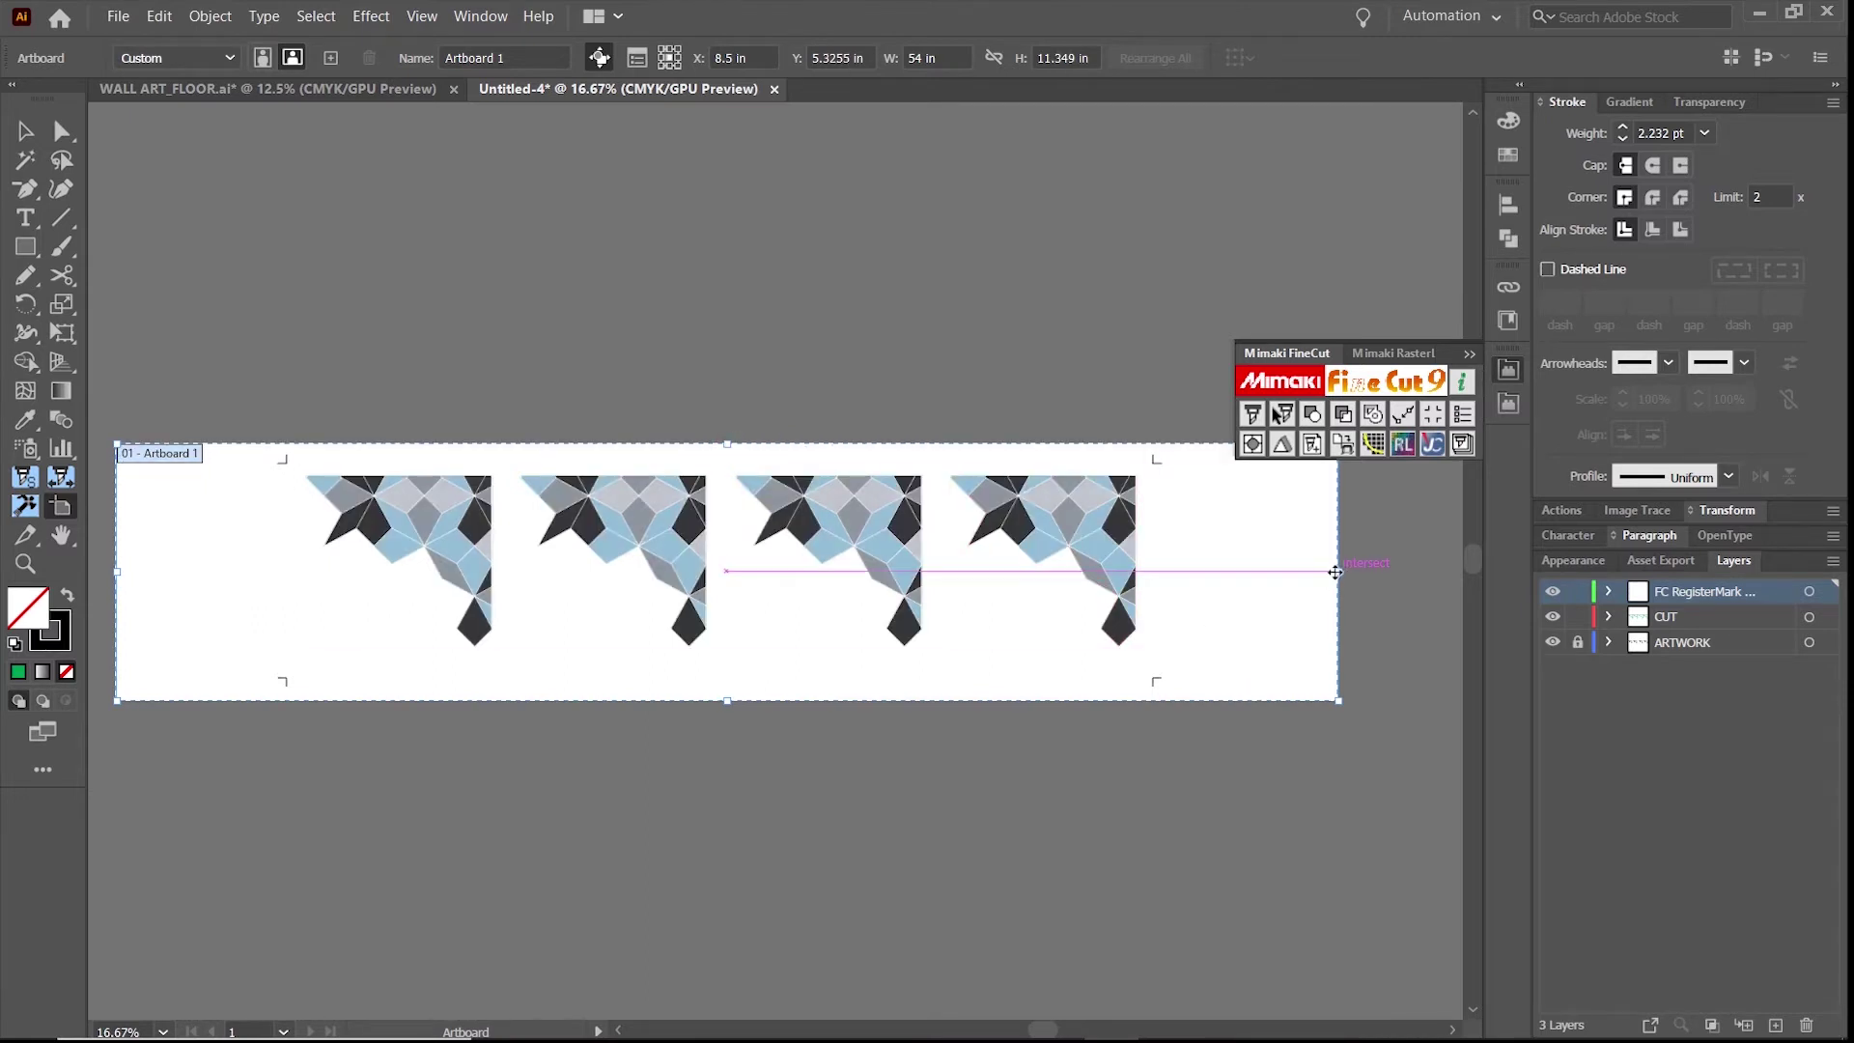
pyautogui.moveTo(1343, 574); pyautogui.dragTo(1176, 573)
pyautogui.moveTo(117, 578); pyautogui.dragTo(263, 610)
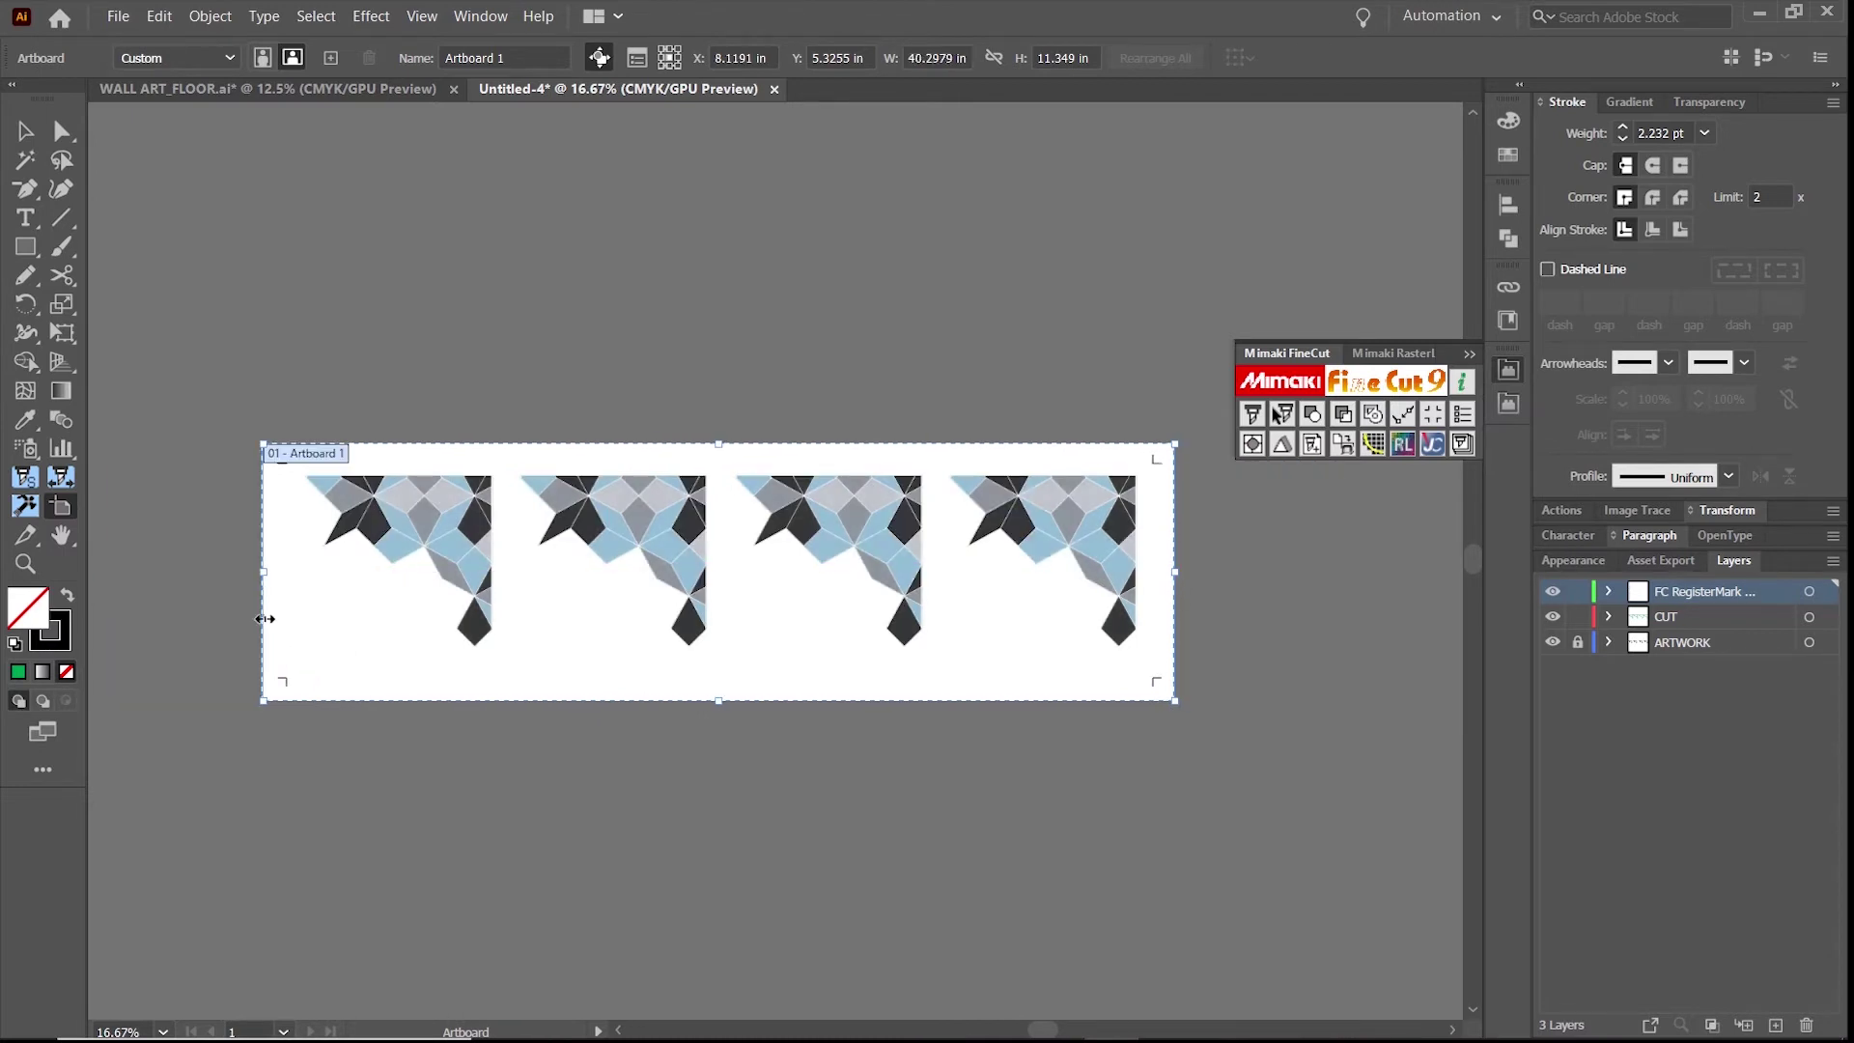
pyautogui.click(24, 131)
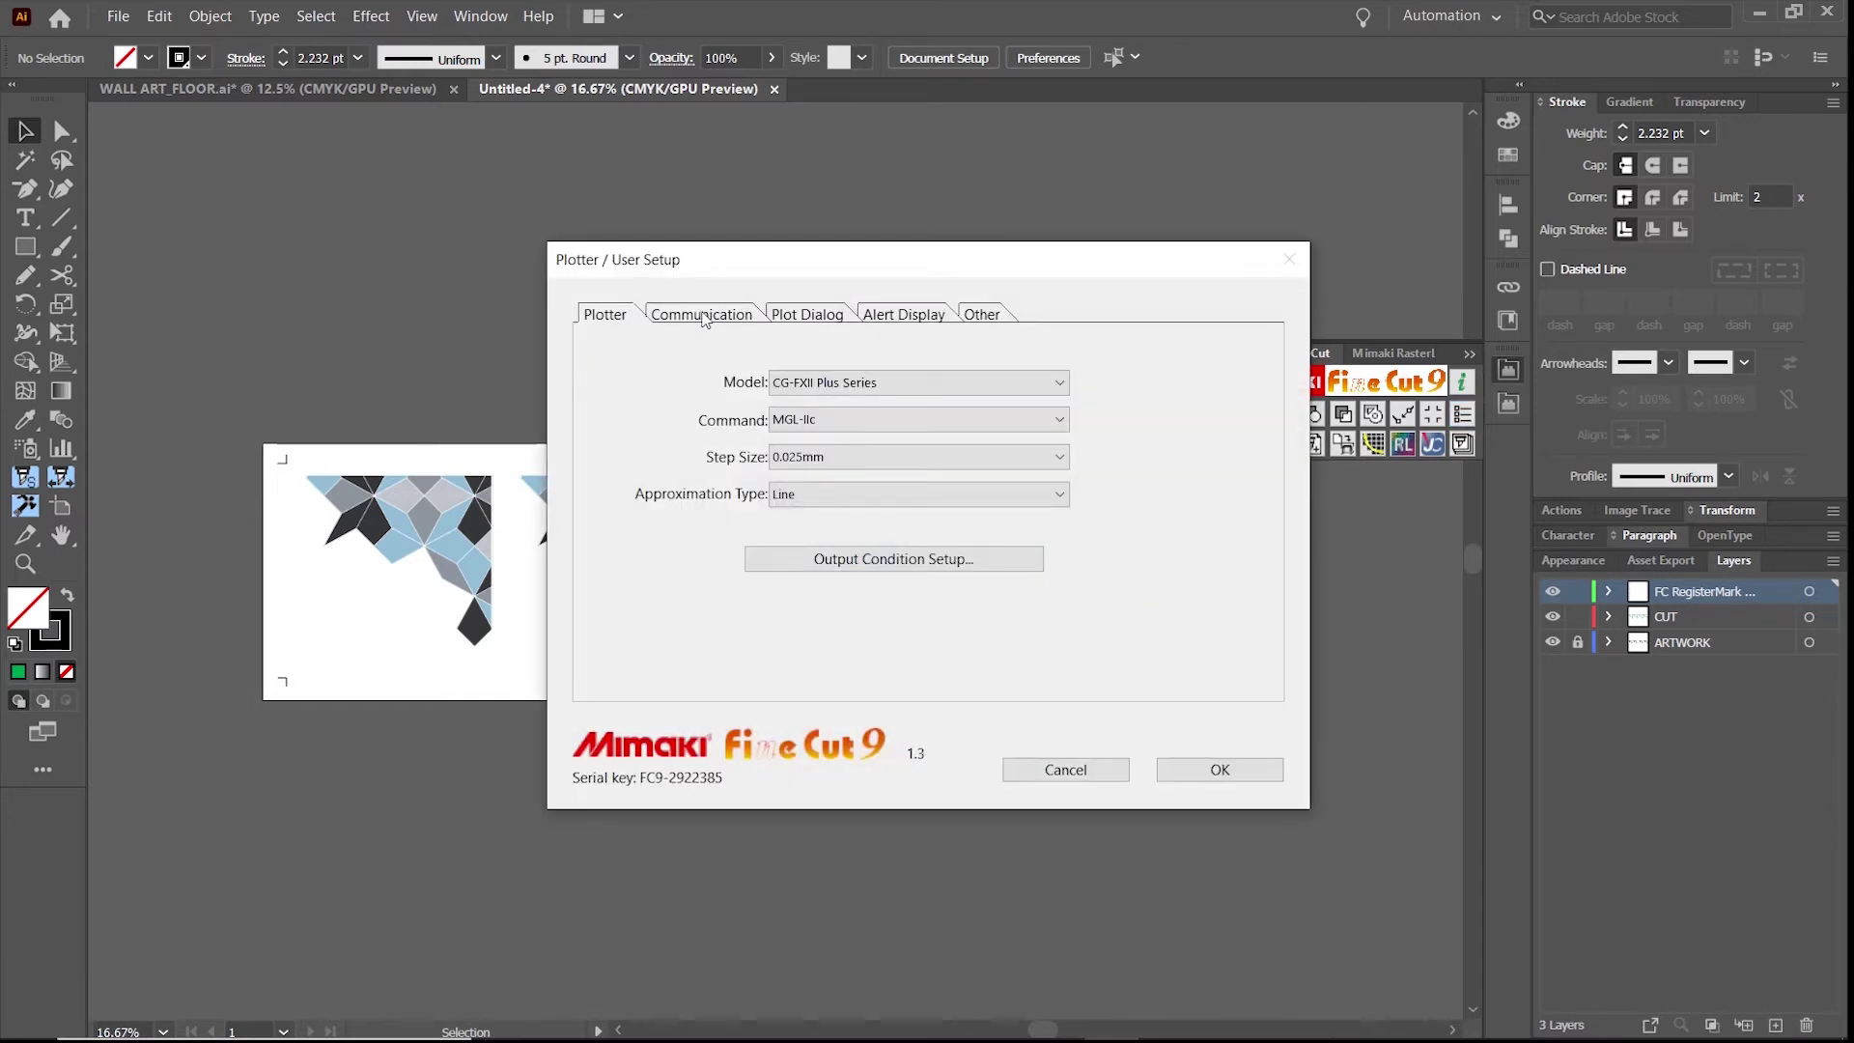
# Check the USB port on the Communication tab and close Plotter / User Setup.
pyautogui.click(702, 315)
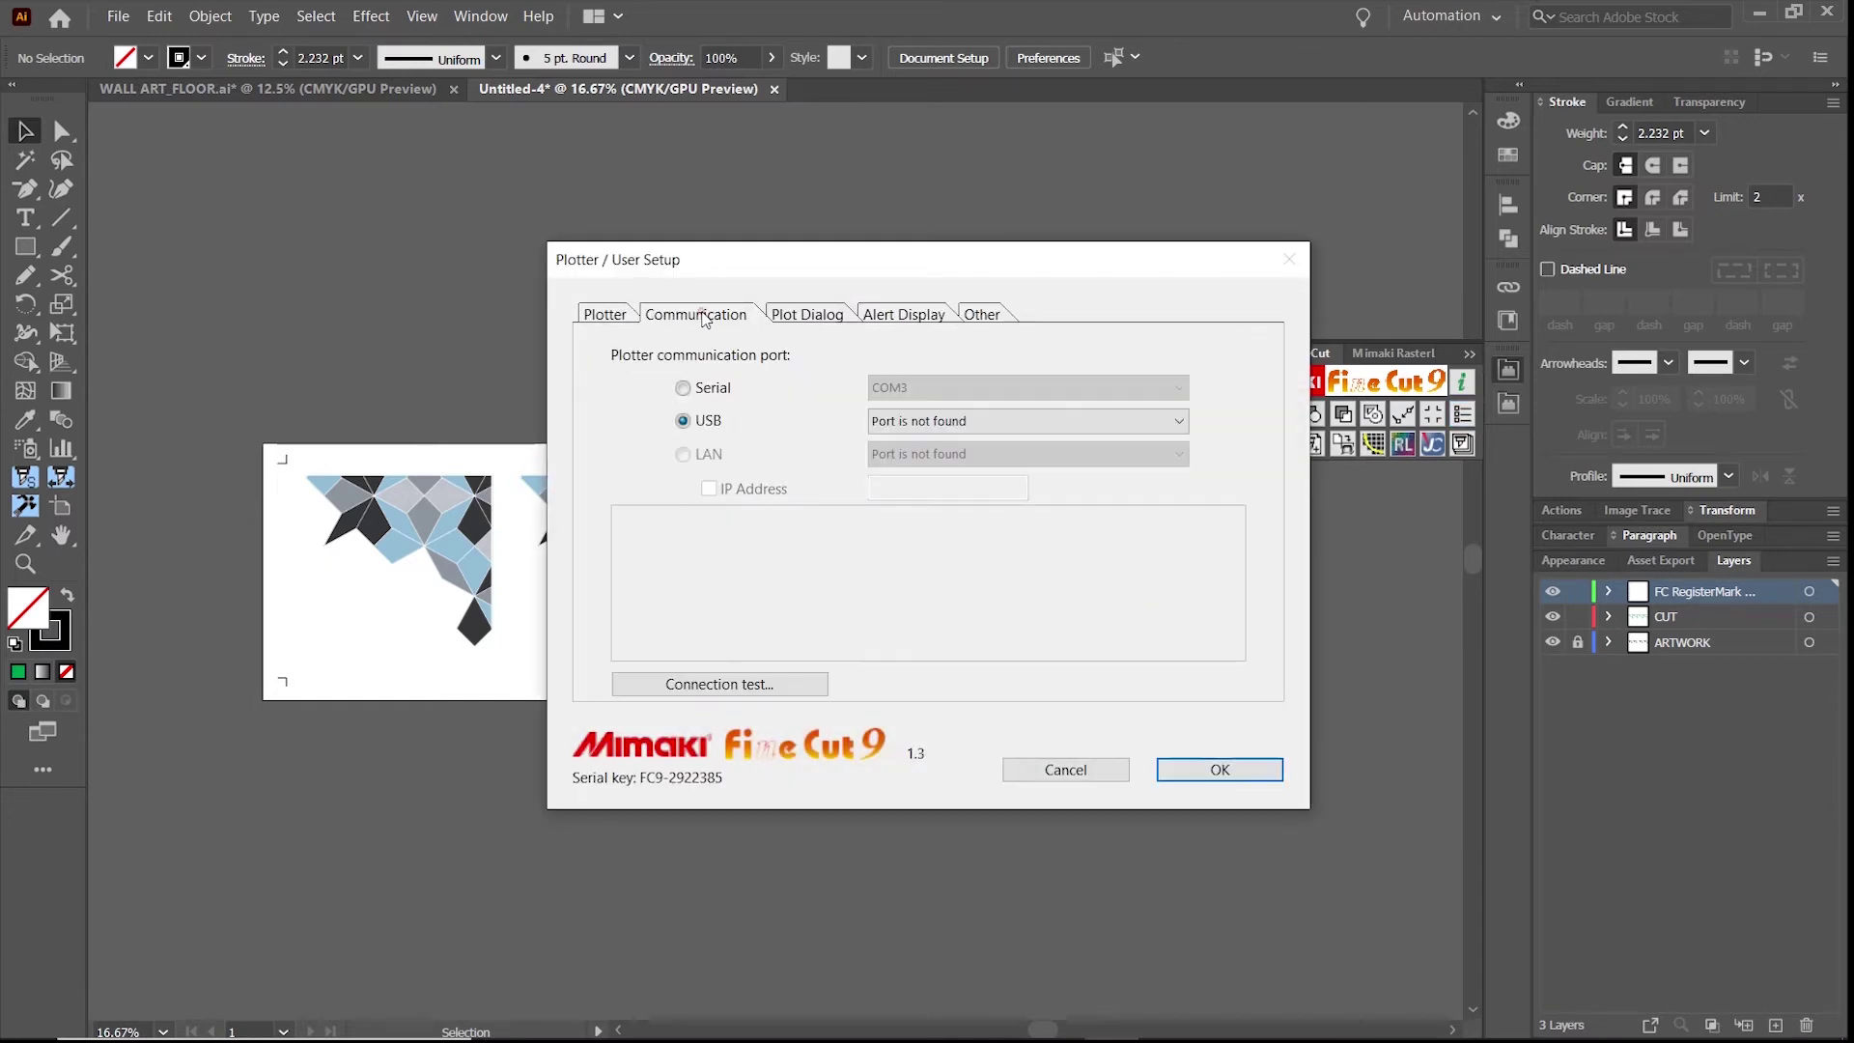
pyautogui.click(922, 425)
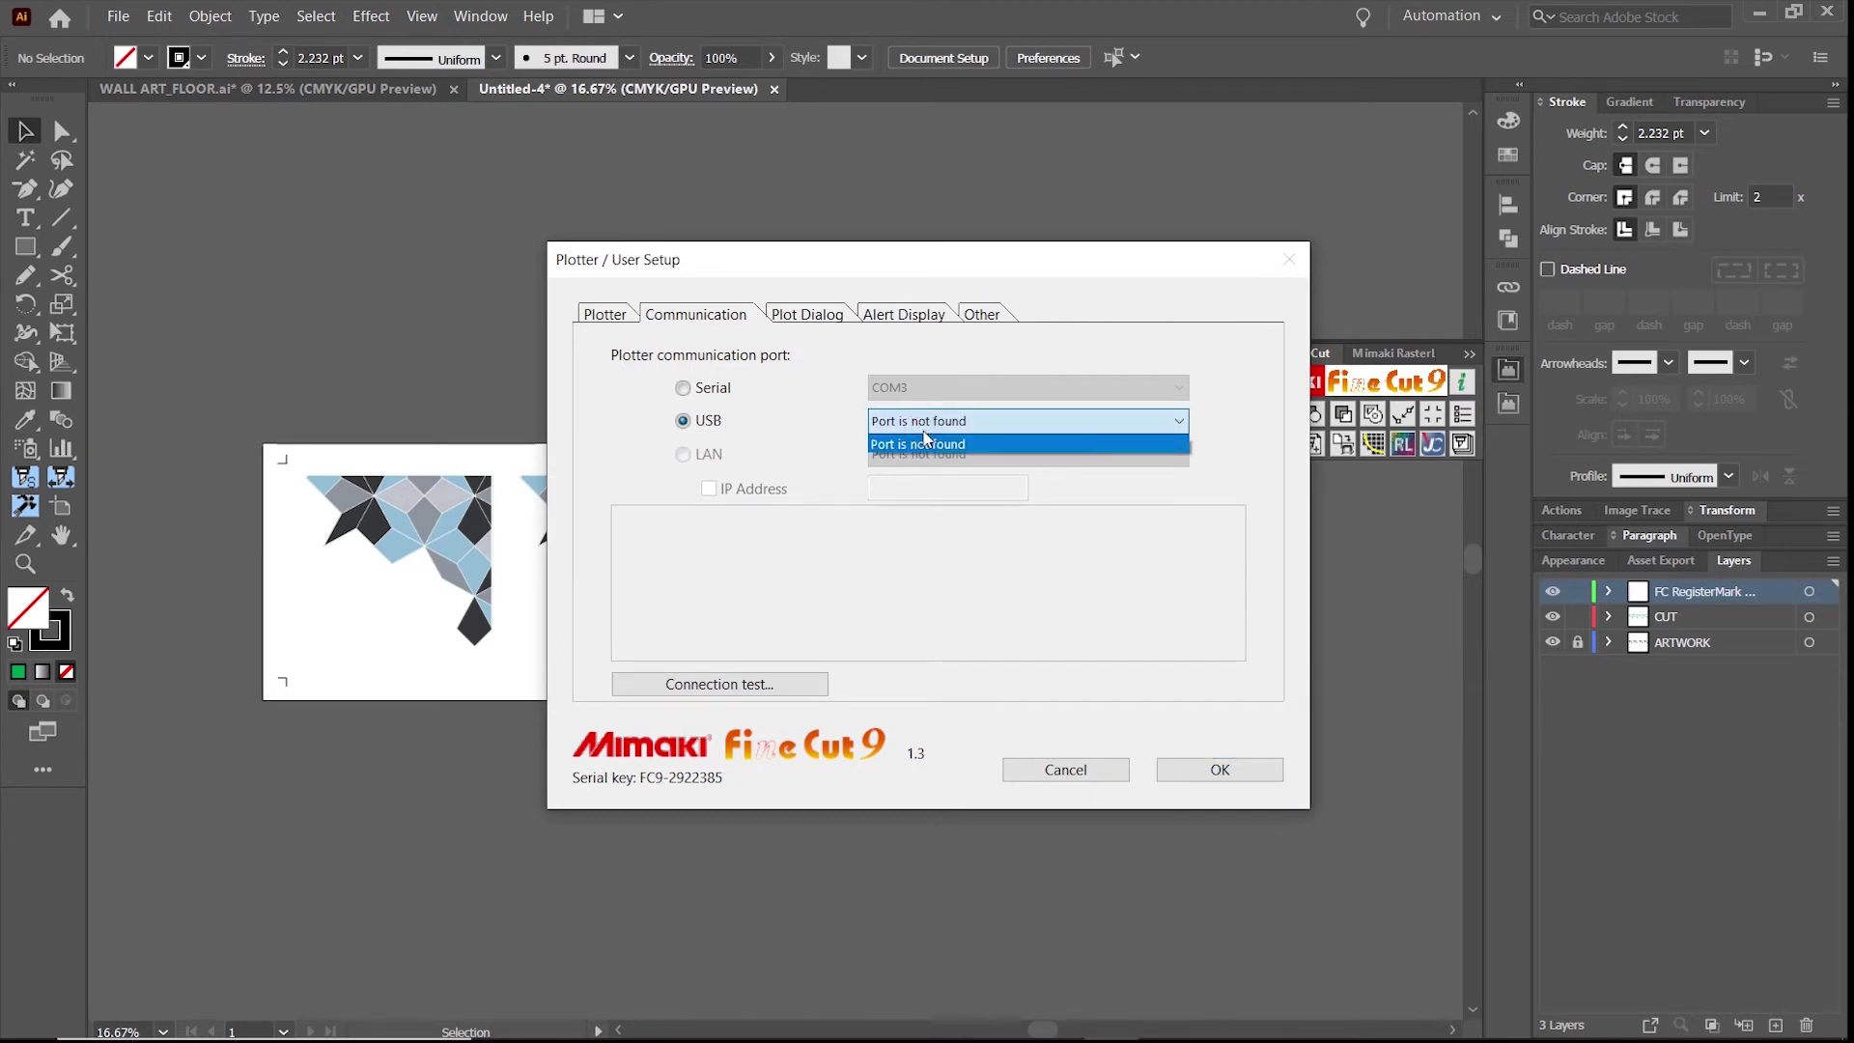
pyautogui.click(924, 443)
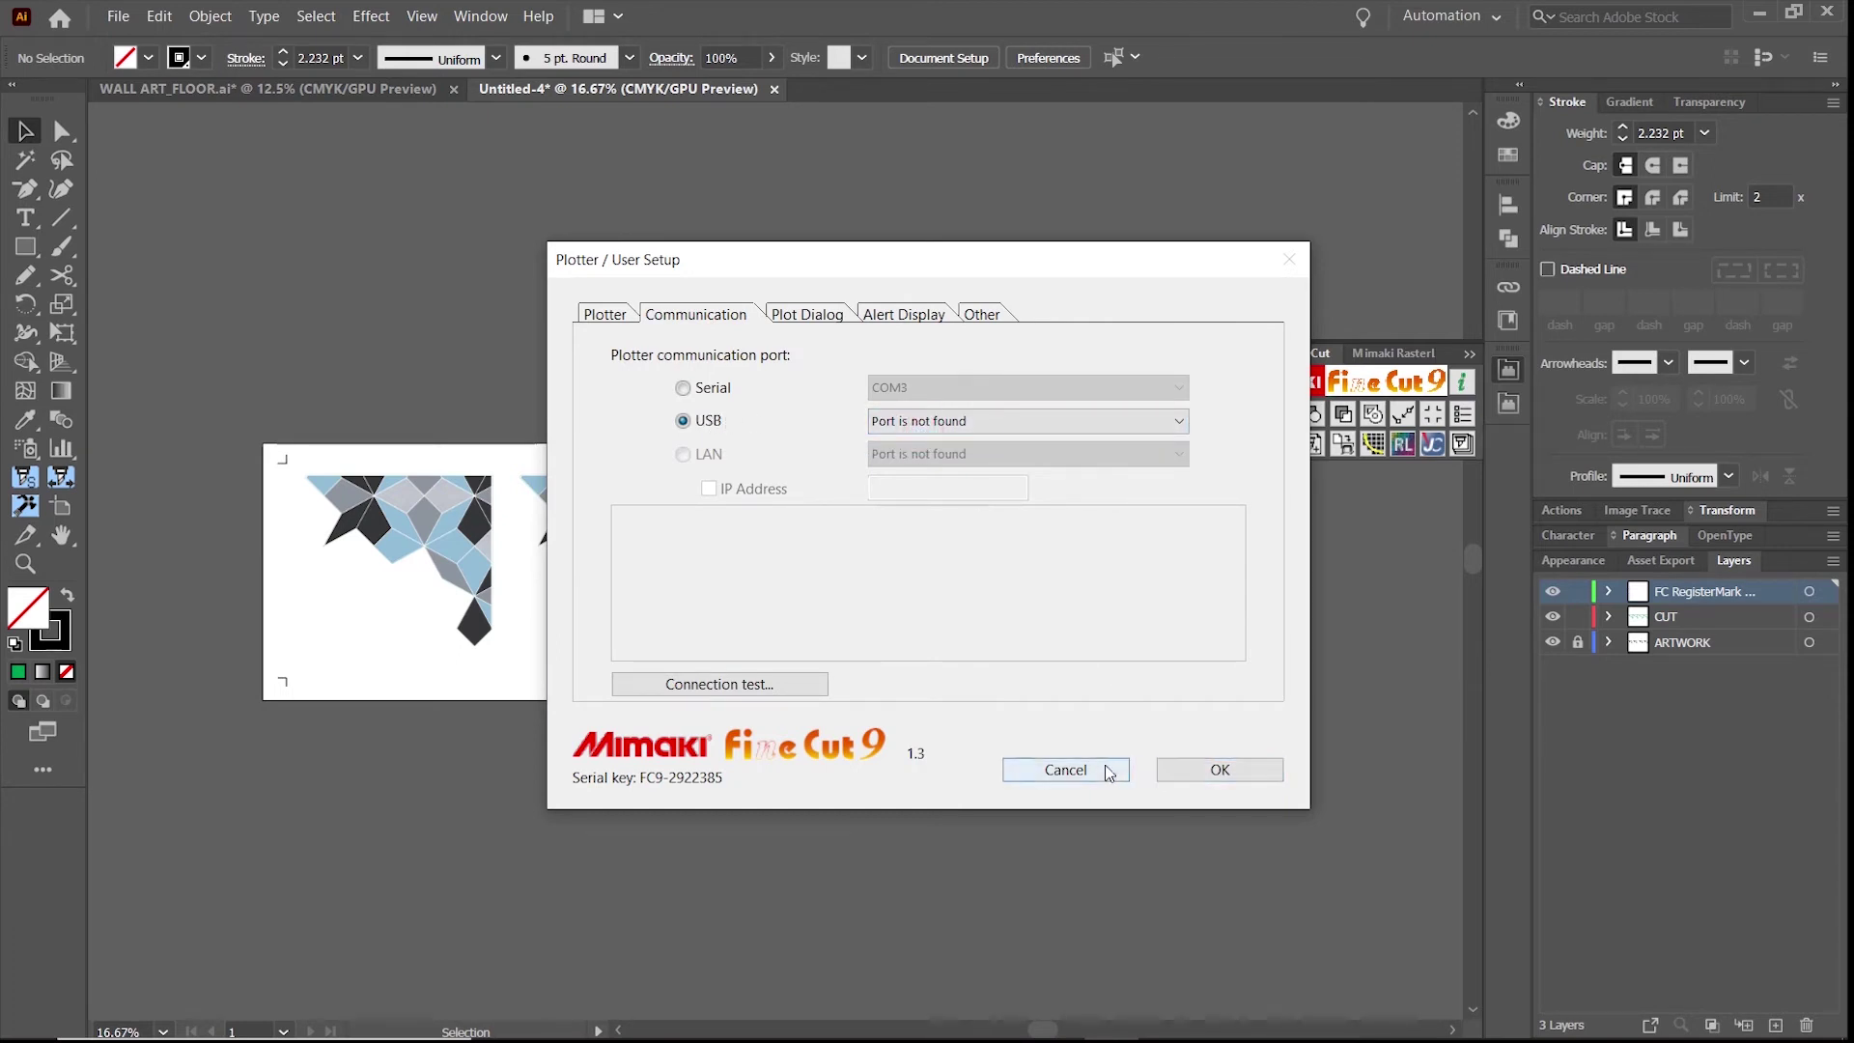
pyautogui.click(1178, 772)
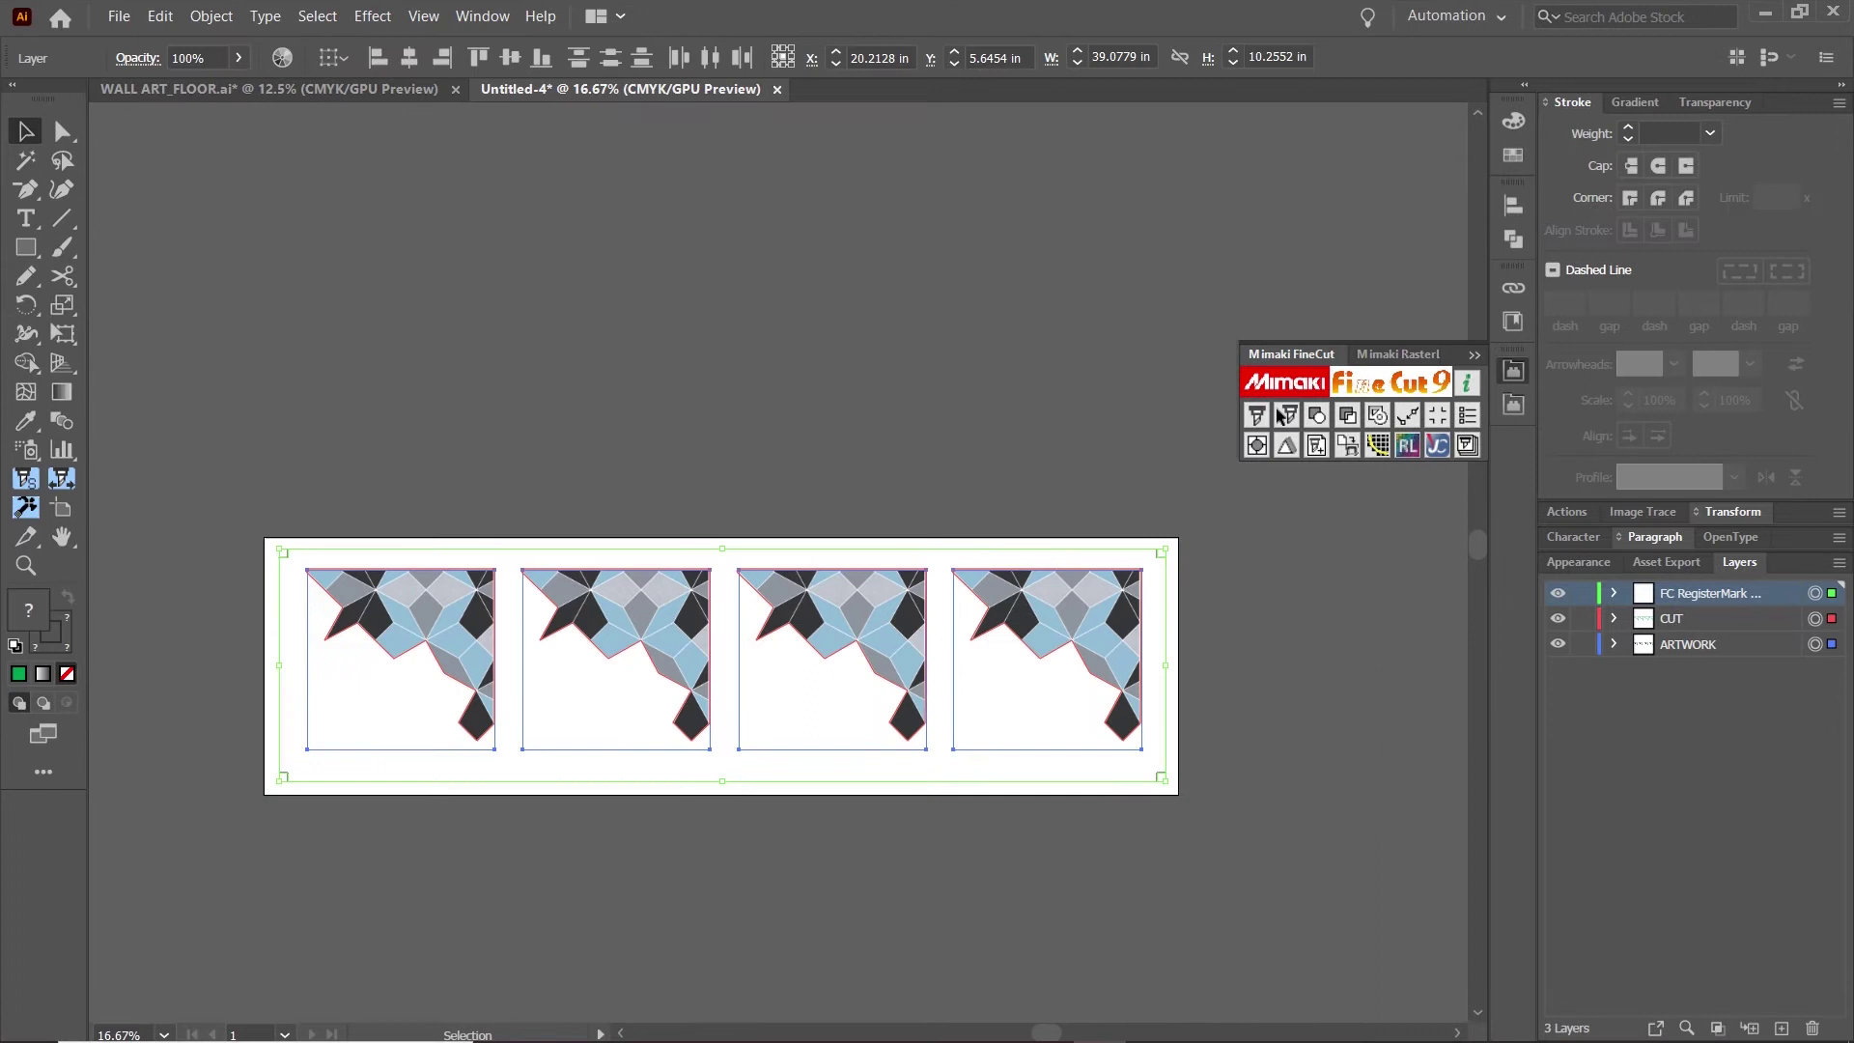
# Select all tiles and register marks, run FineCut Plot Out, and accept both warnings.
pyautogui.click(1285, 541)
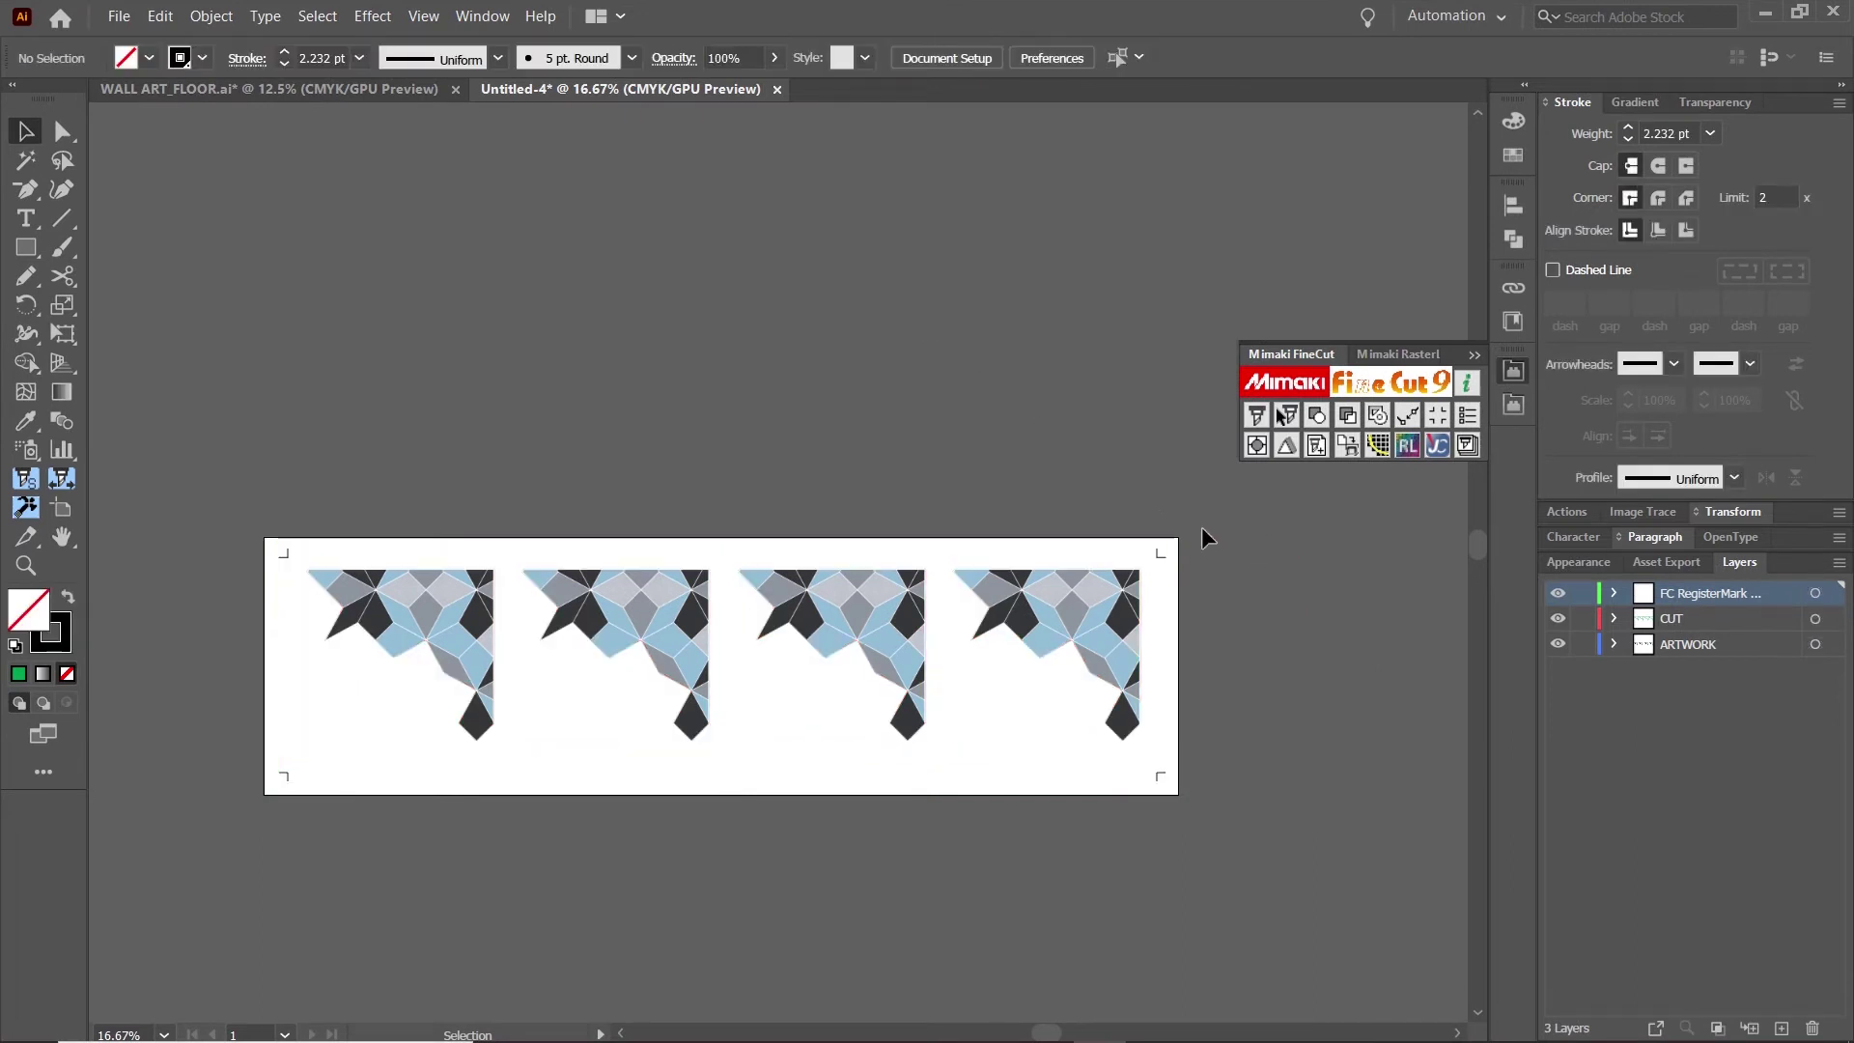
pyautogui.moveTo(1198, 518); pyautogui.dragTo(236, 819)
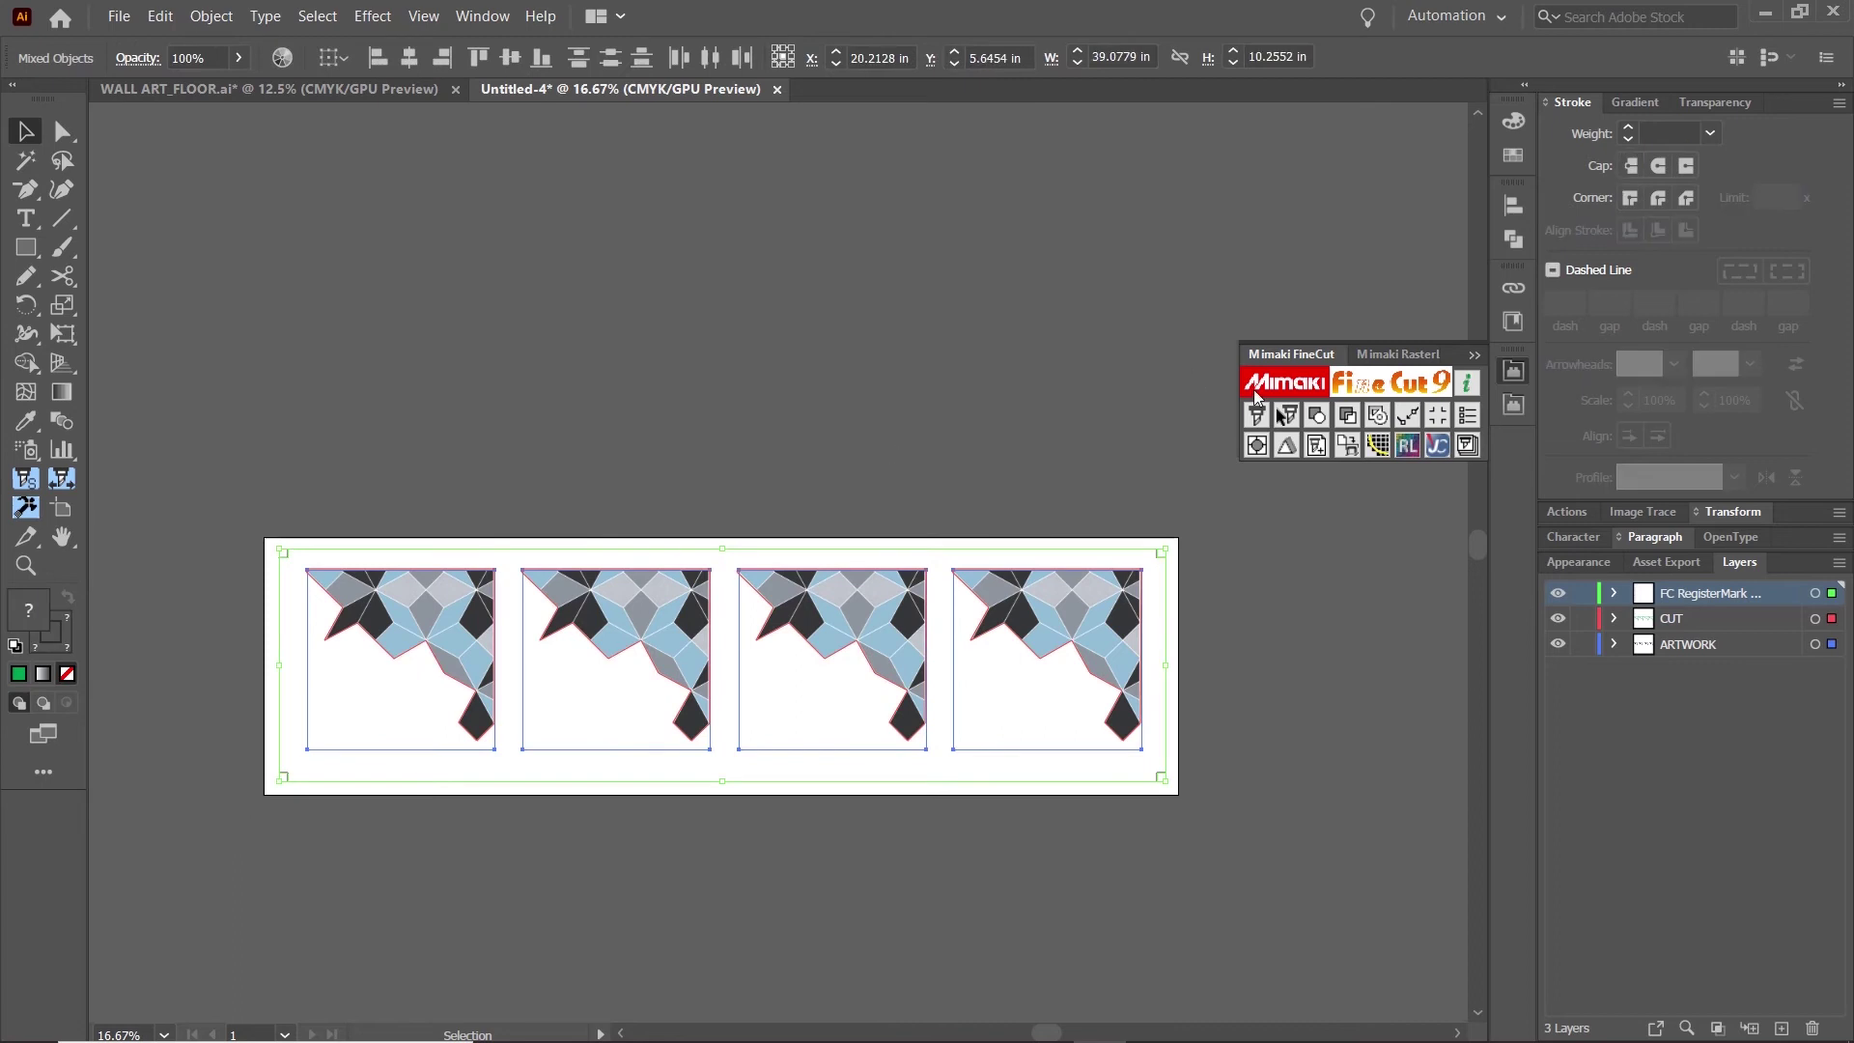
pyautogui.click(1256, 415)
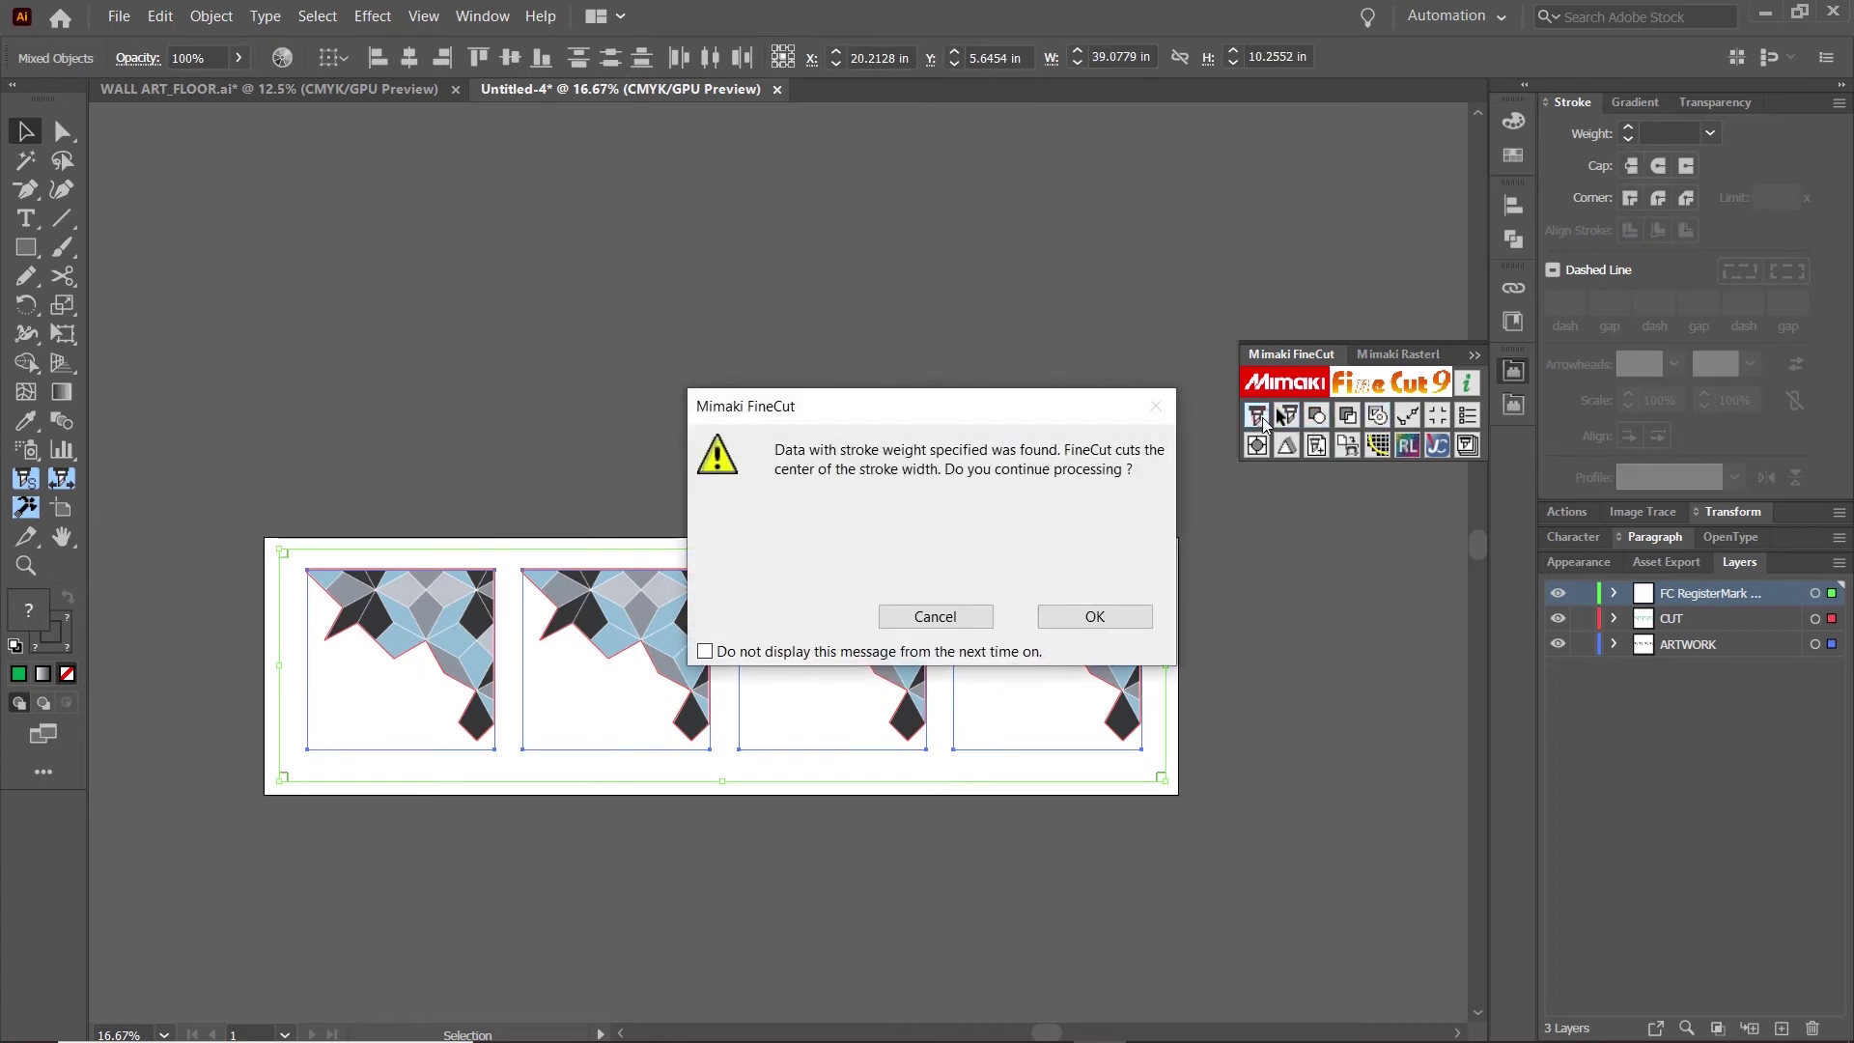
pyautogui.click(1066, 620)
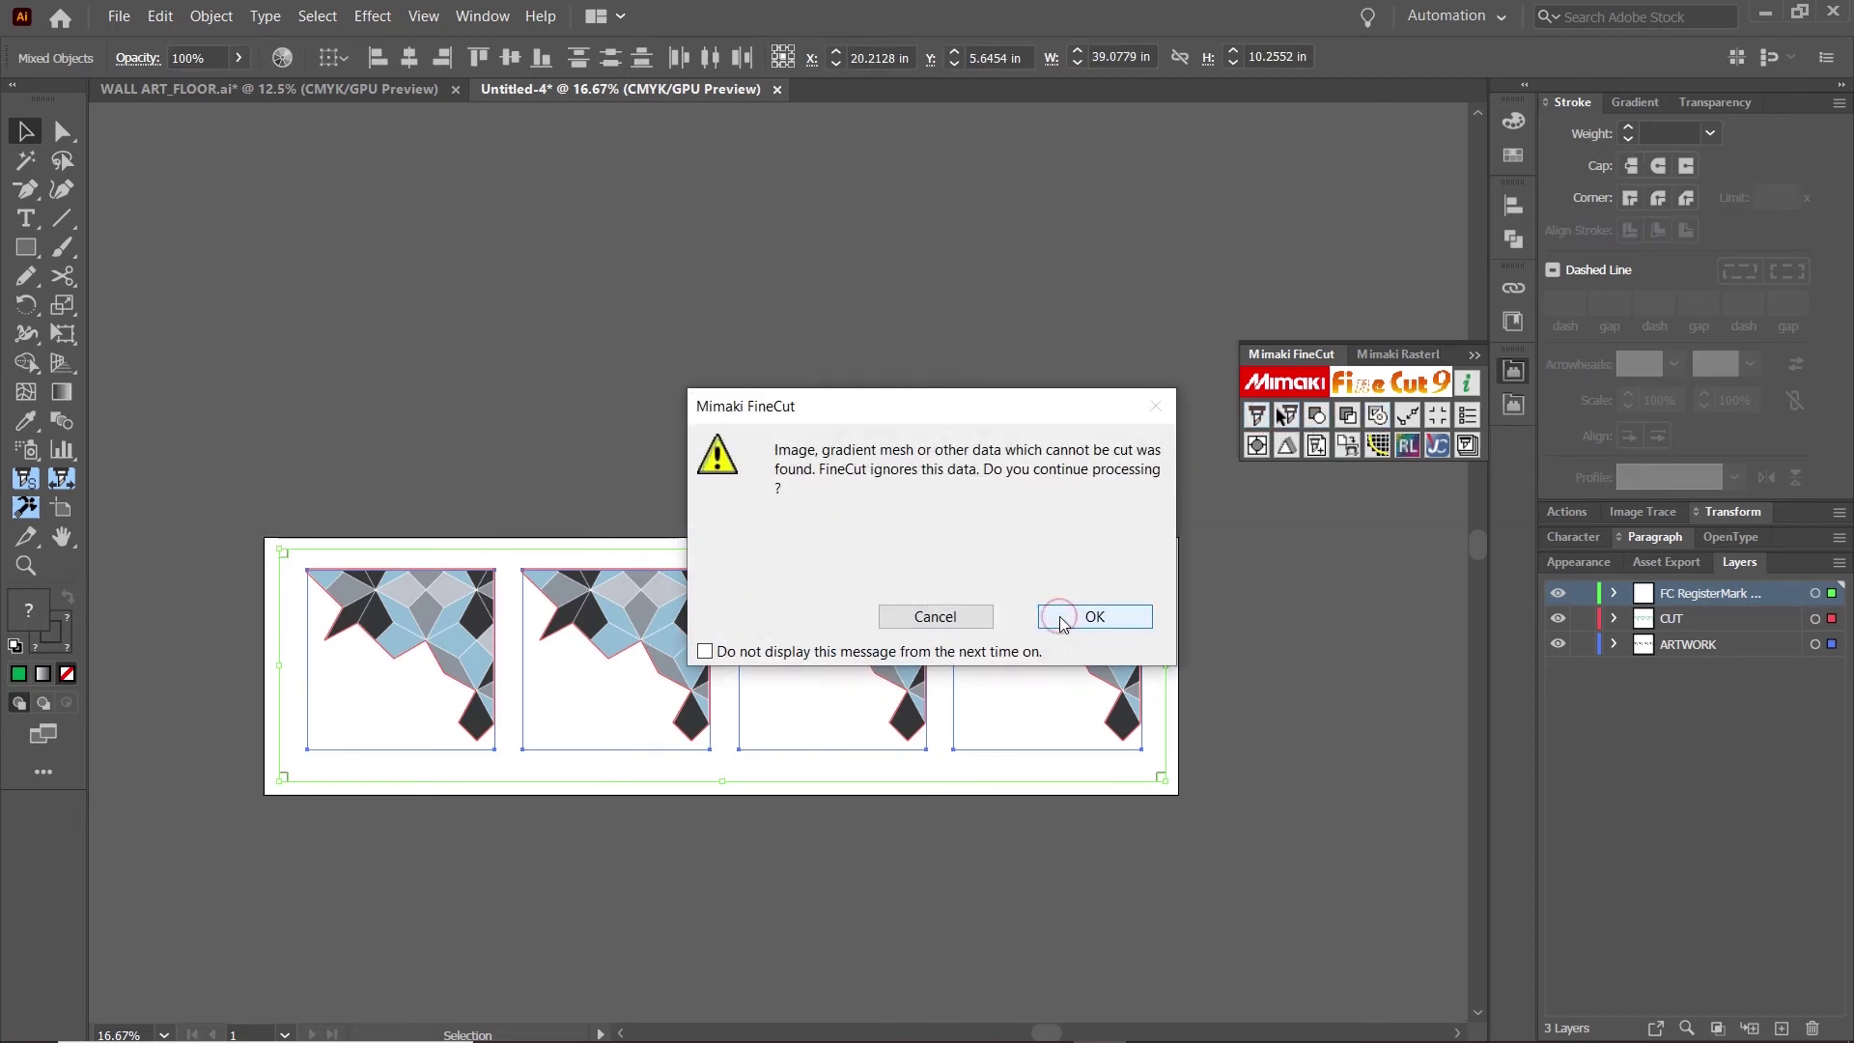
pyautogui.click(1063, 621)
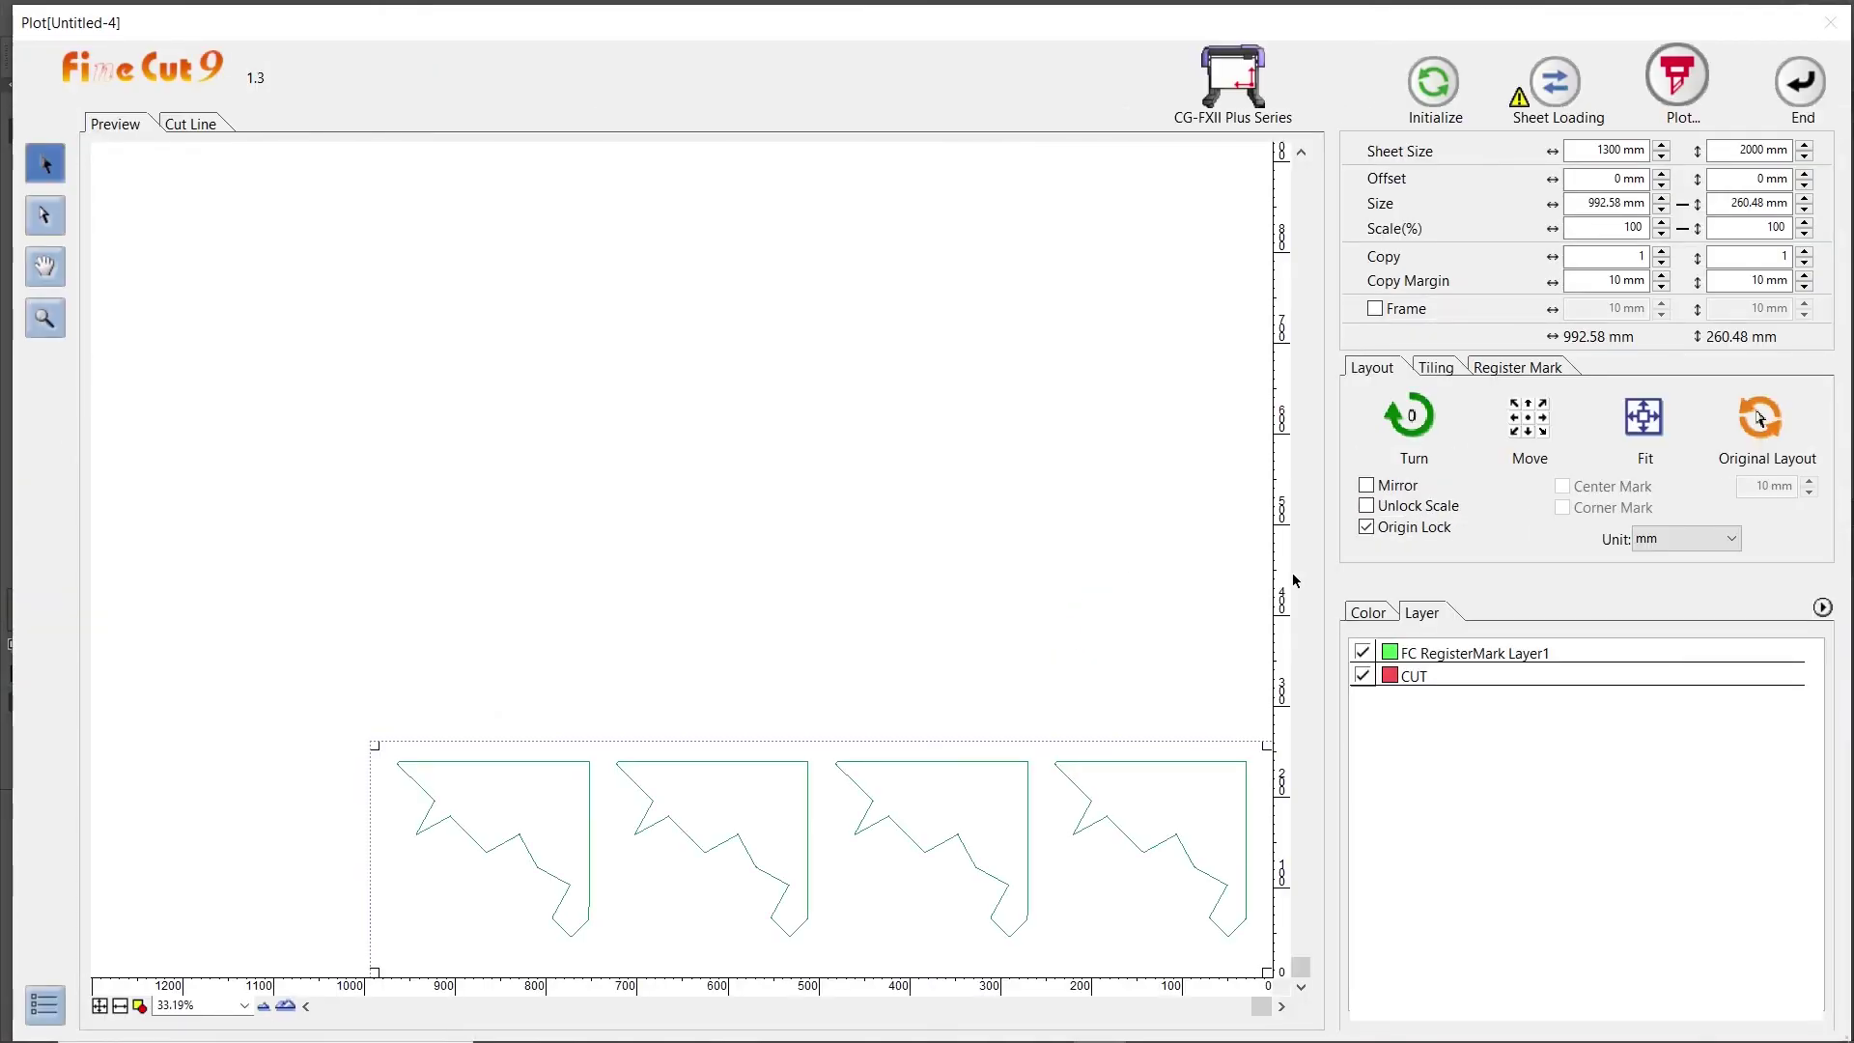
# Review the cut data by colour and layer, and rotate the layout a full turn back to 0.
pyautogui.click(1364, 614)
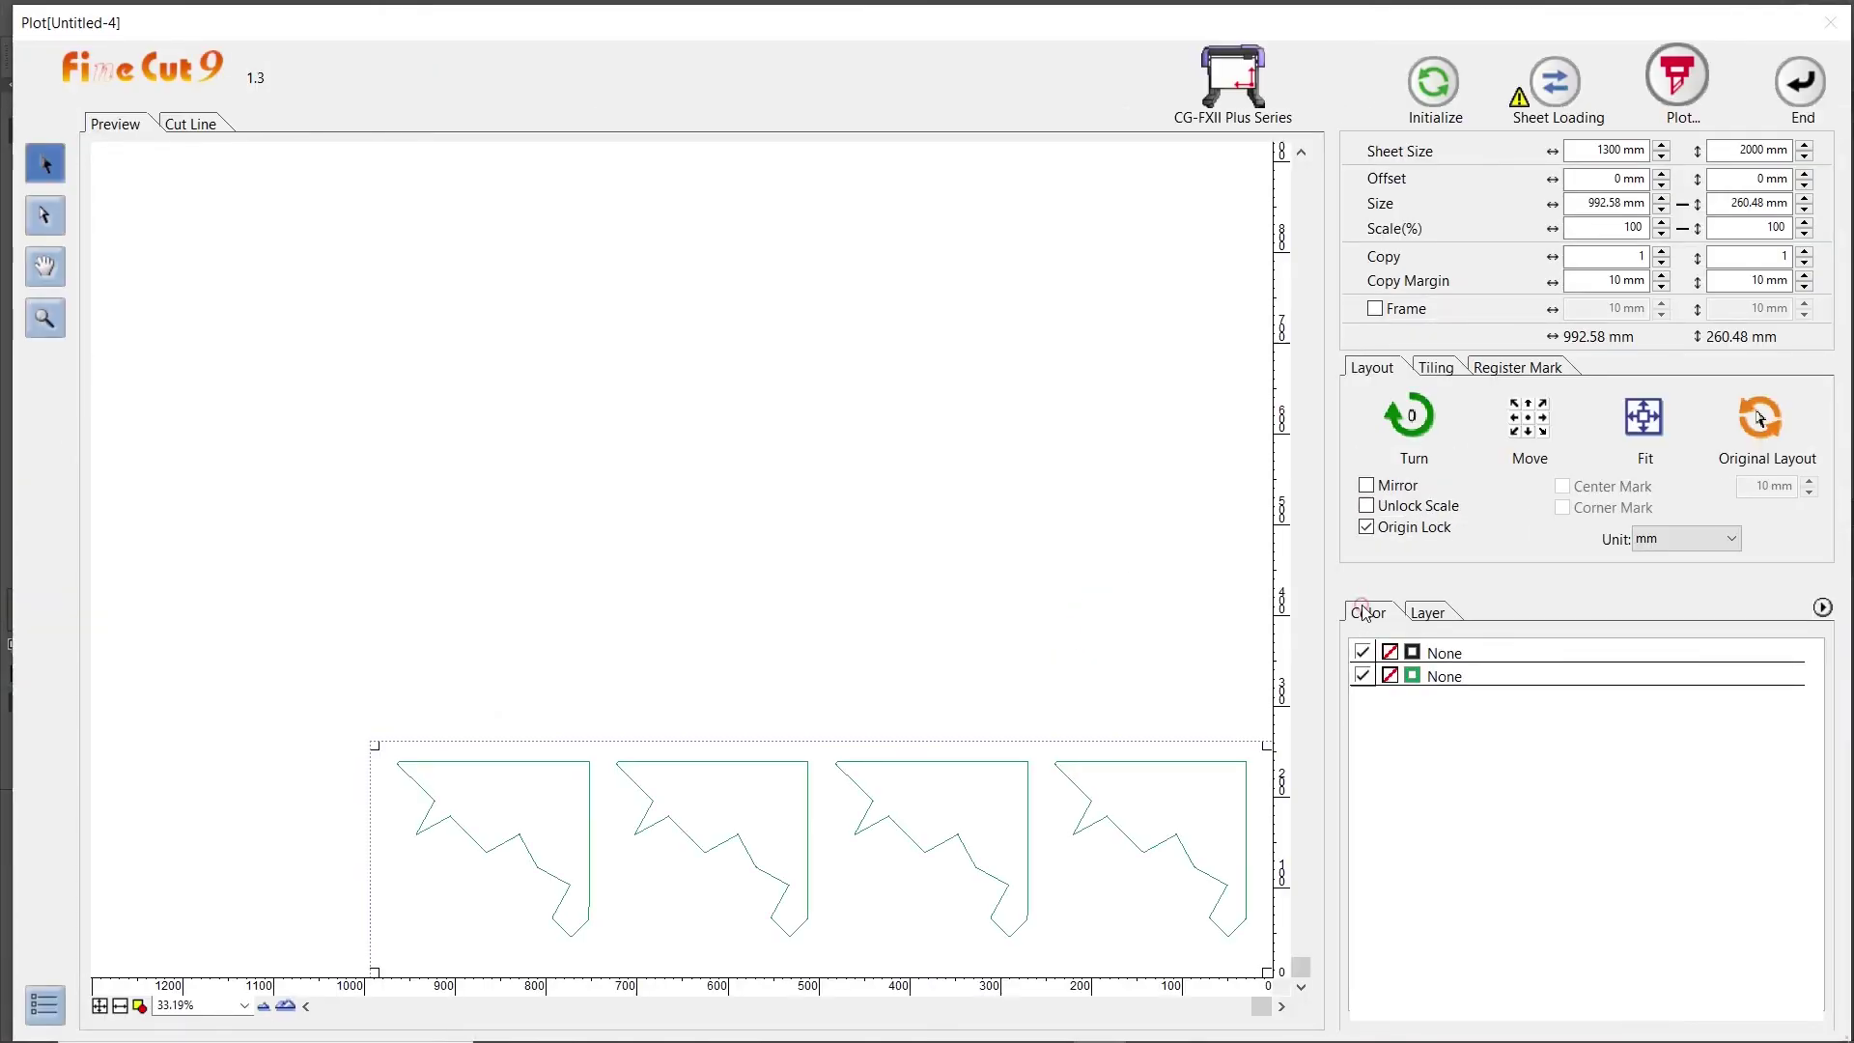
pyautogui.click(1428, 615)
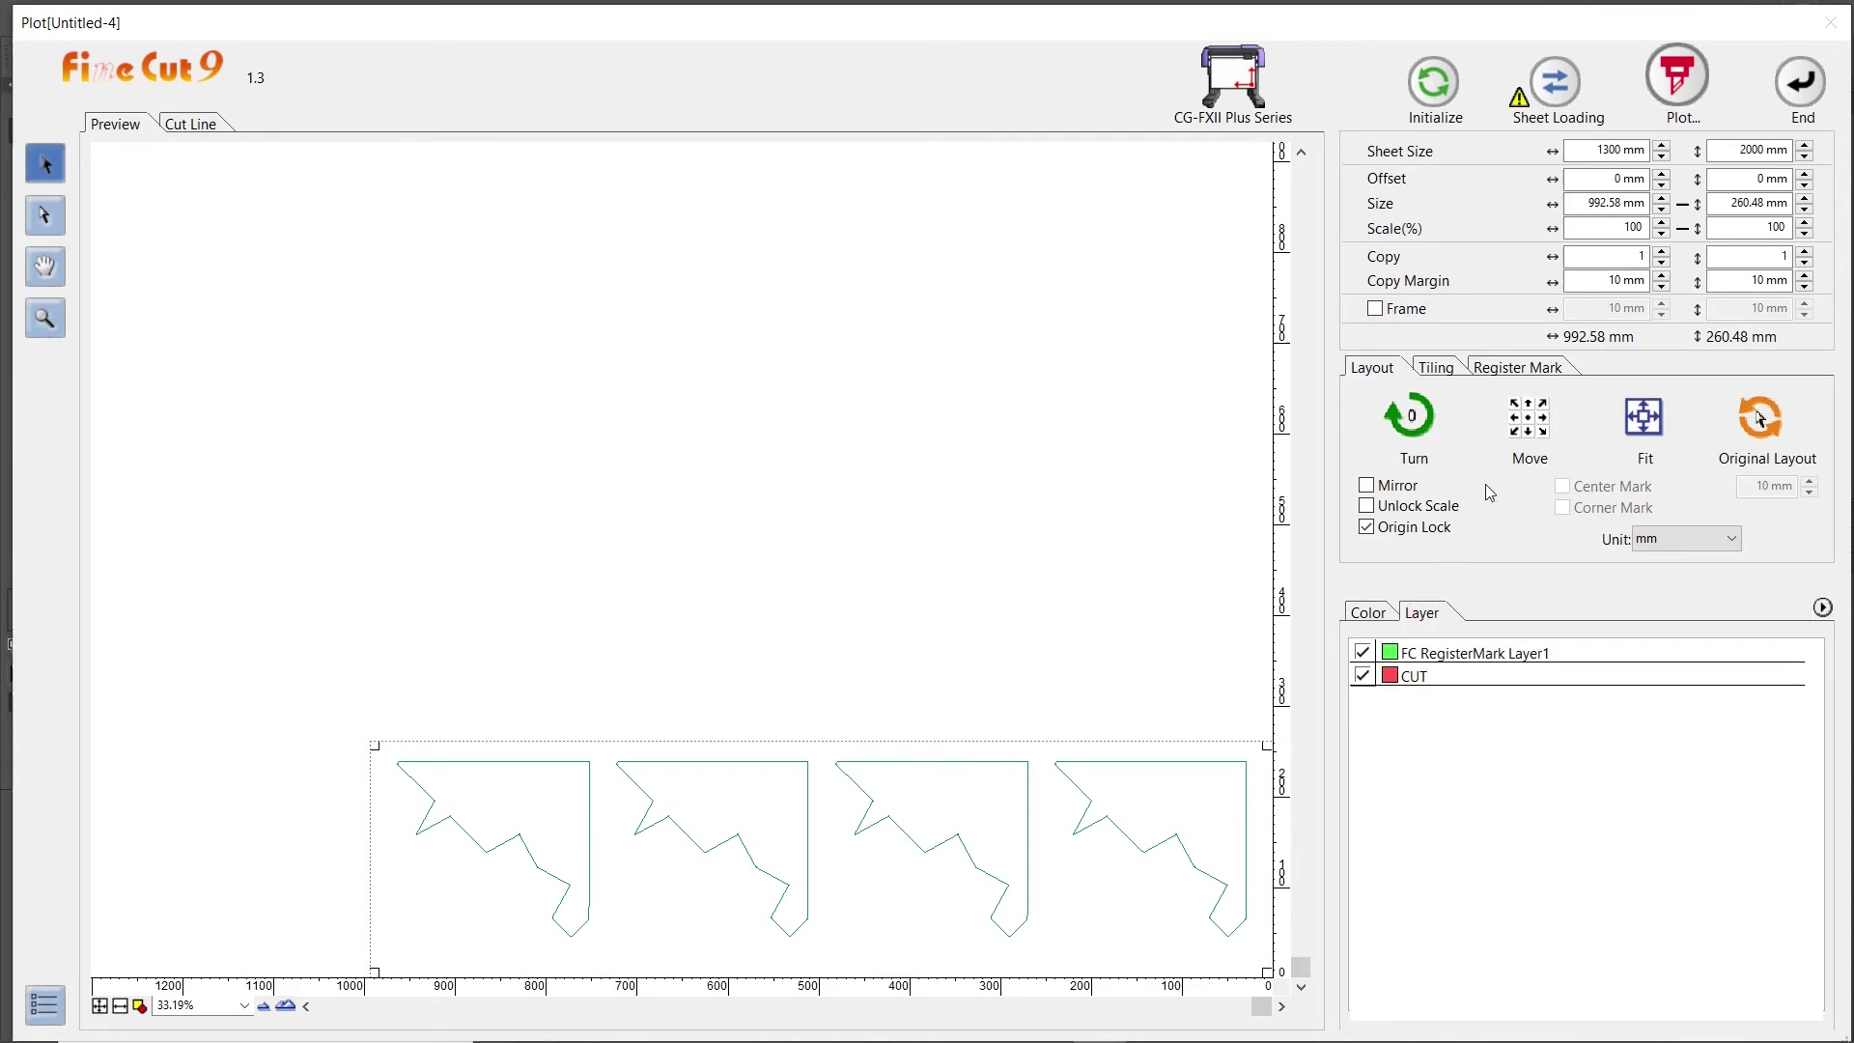
pyautogui.click(1409, 418)
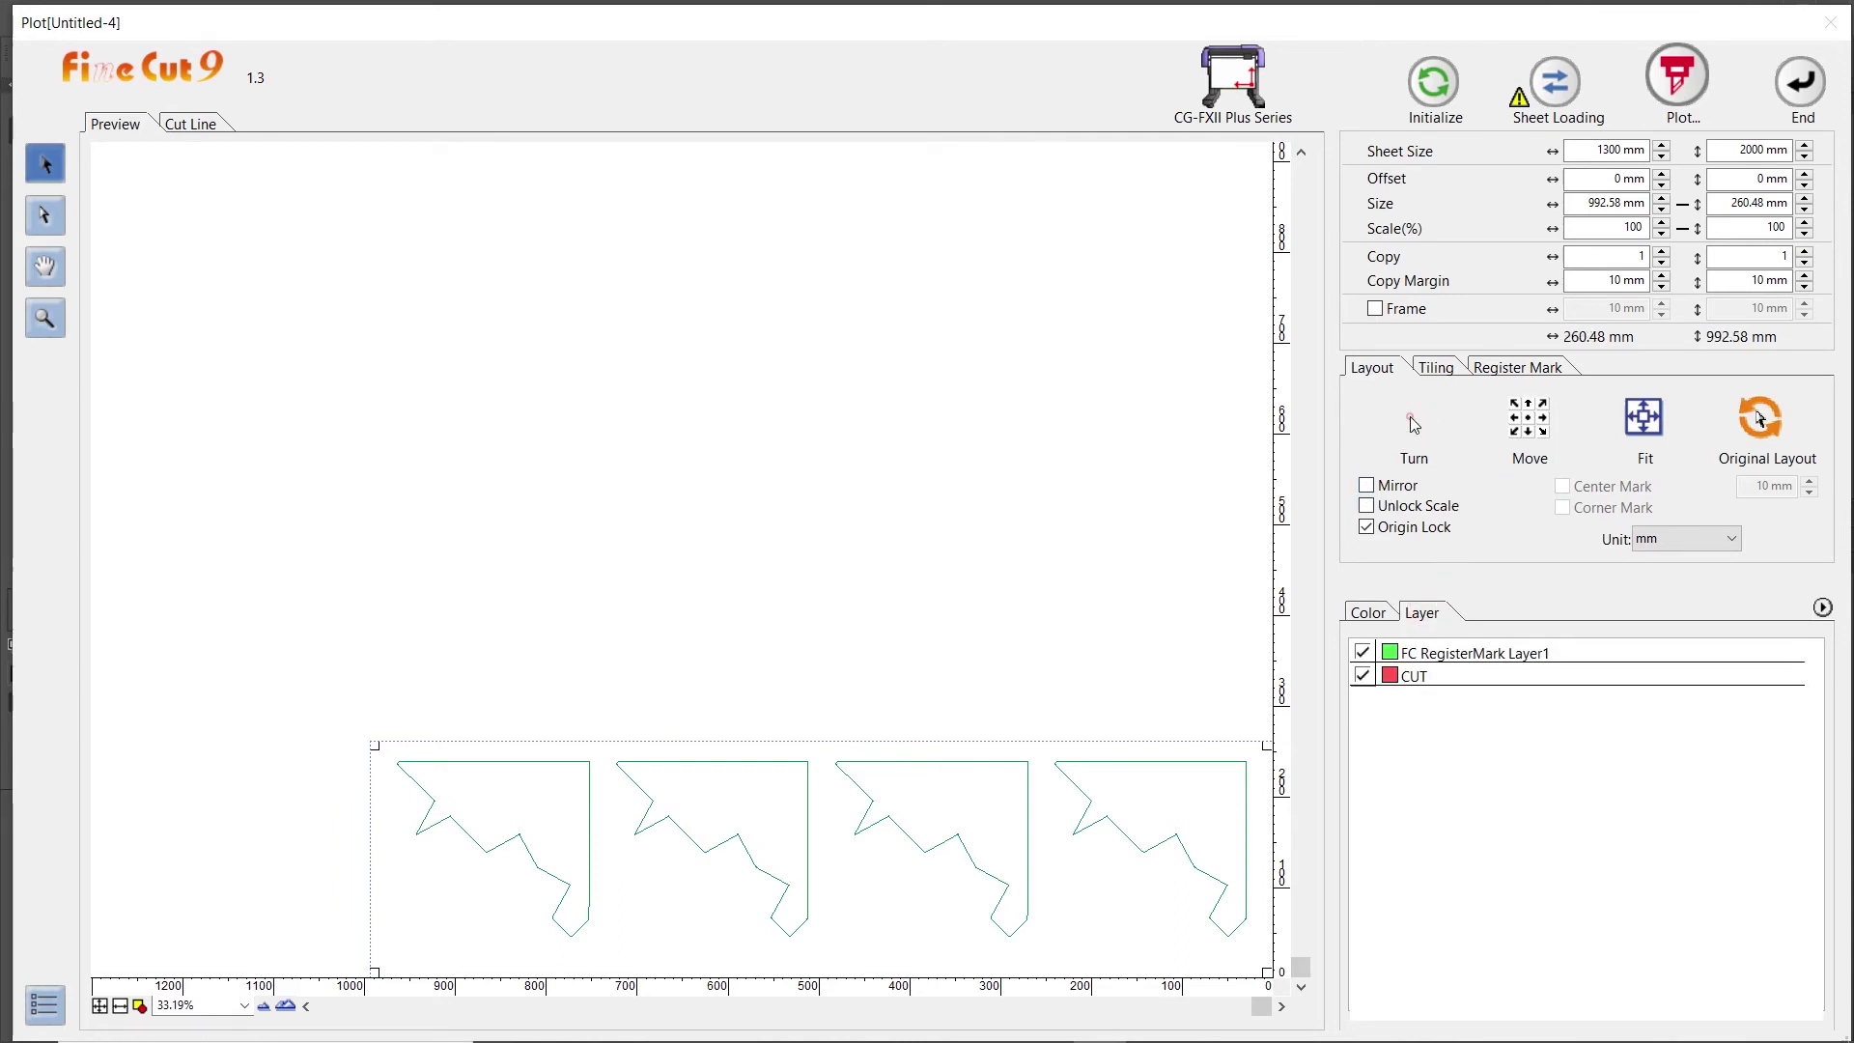
pyautogui.click(1410, 418)
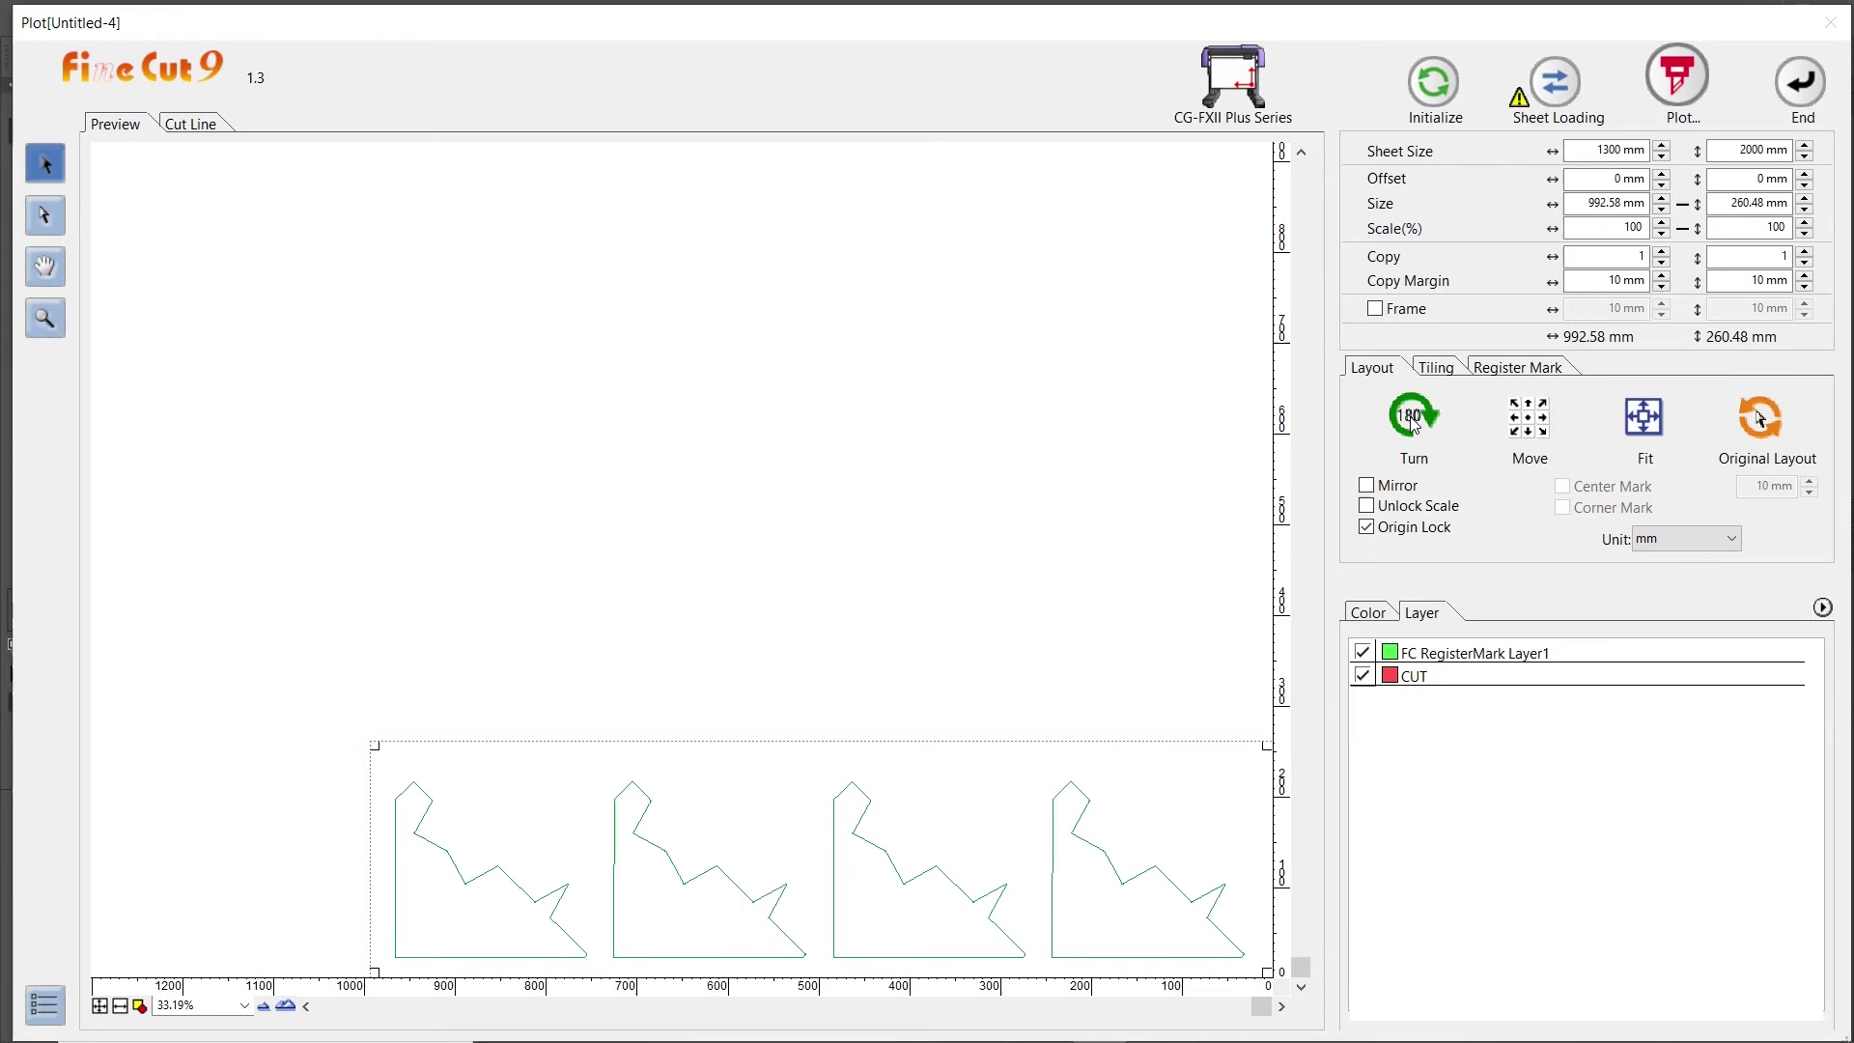
pyautogui.click(1411, 420)
pyautogui.click(1412, 420)
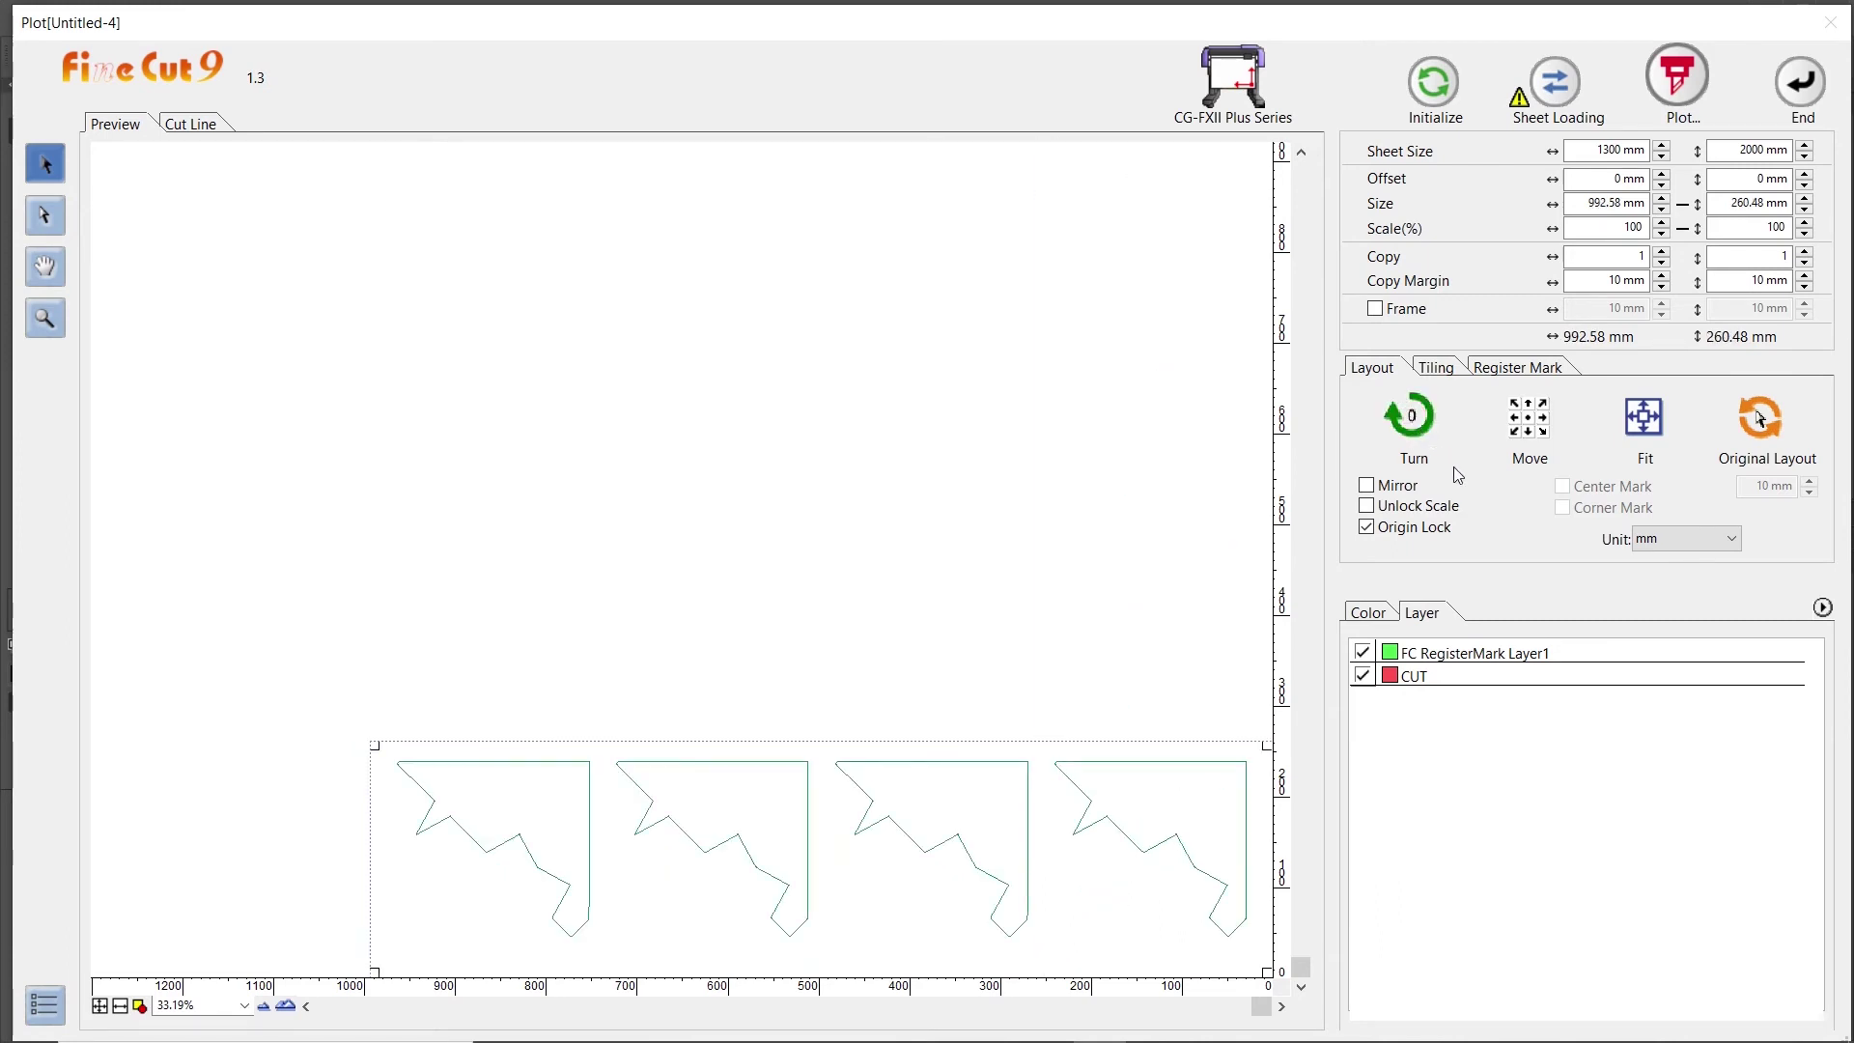
# Check the Tiling options, then start Detect Mark on the Register Mark tab.
pyautogui.click(1448, 373)
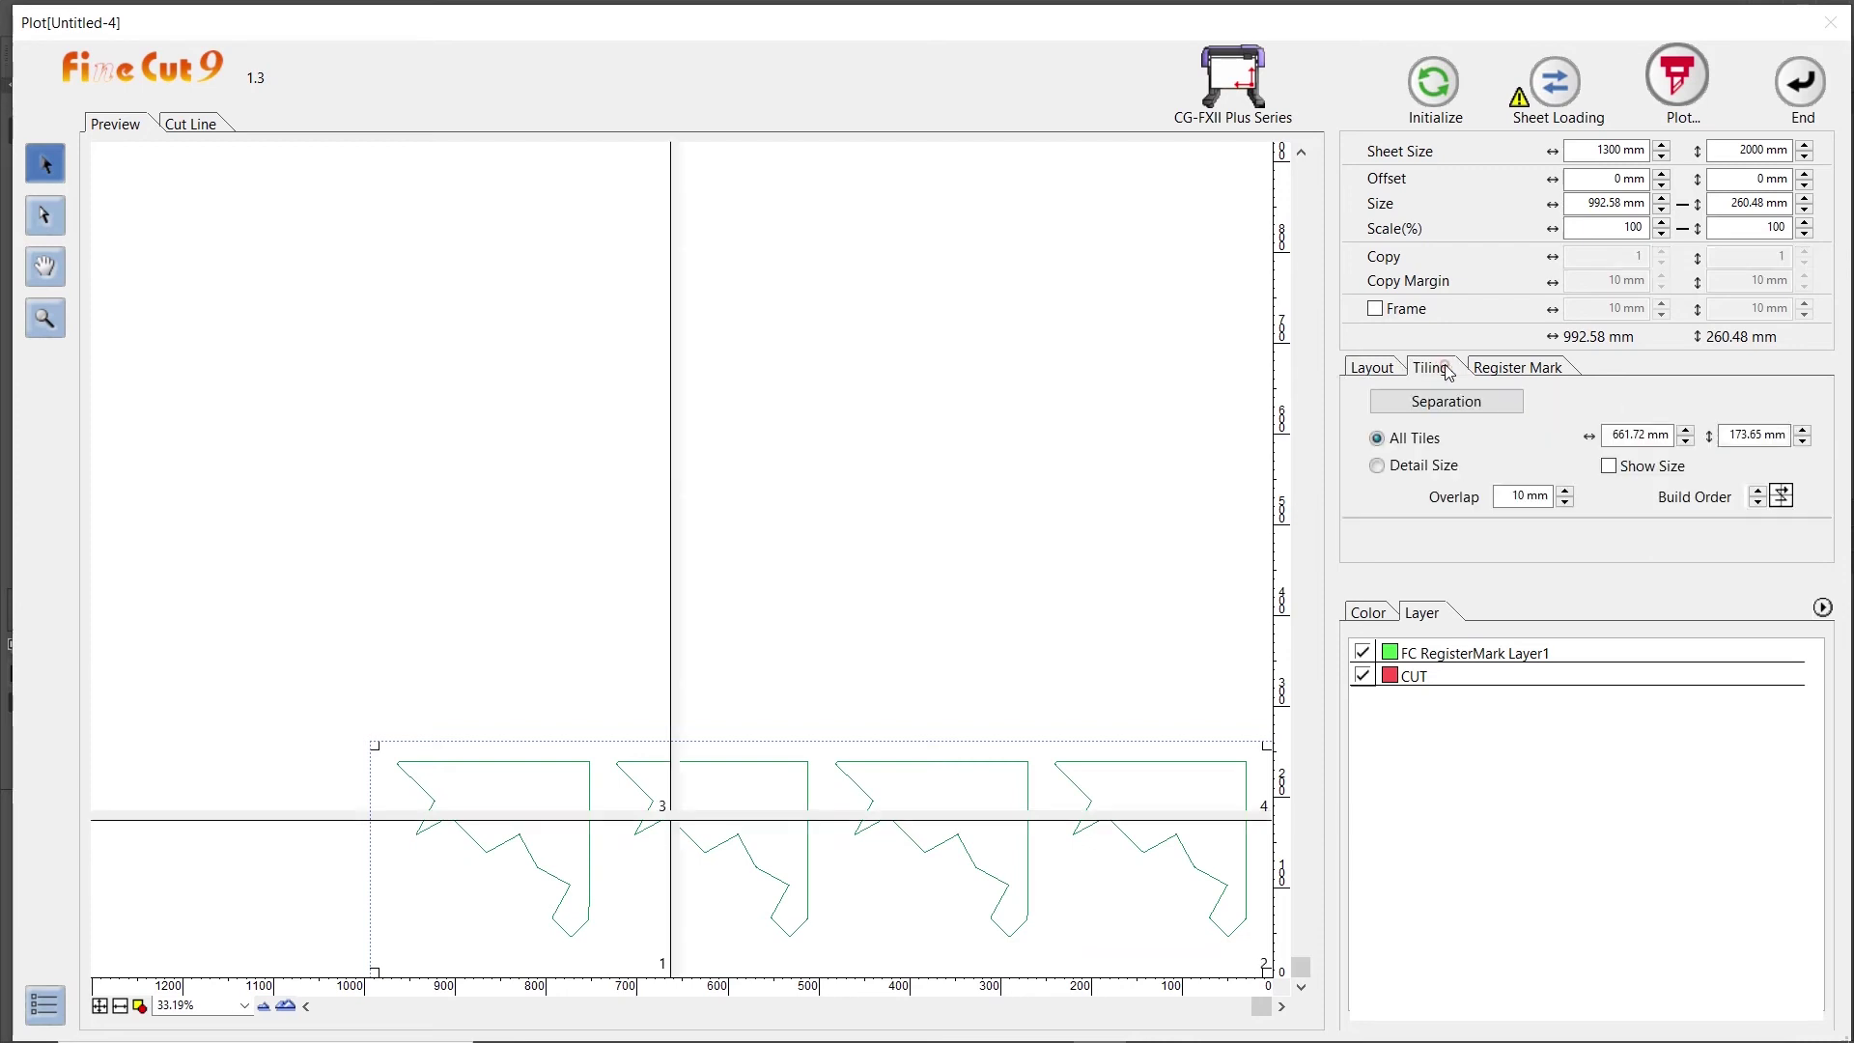
pyautogui.click(1495, 373)
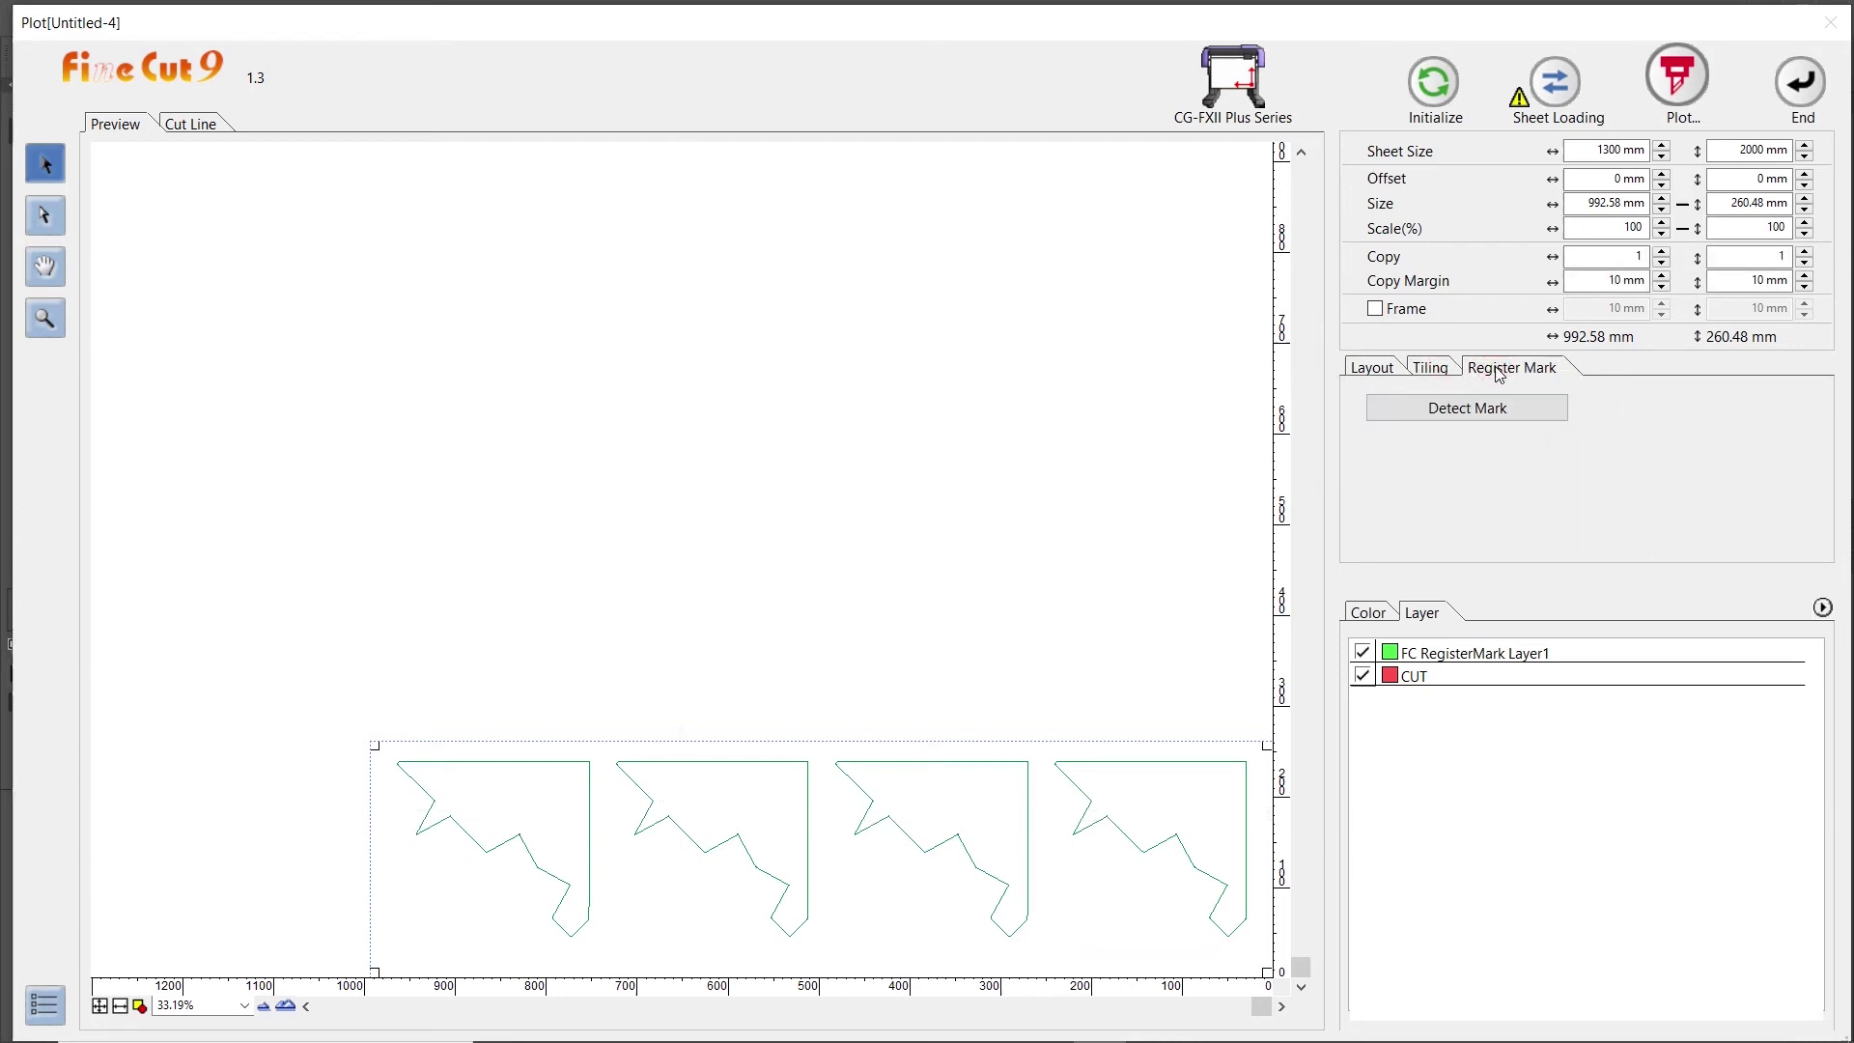
pyautogui.click(1450, 371)
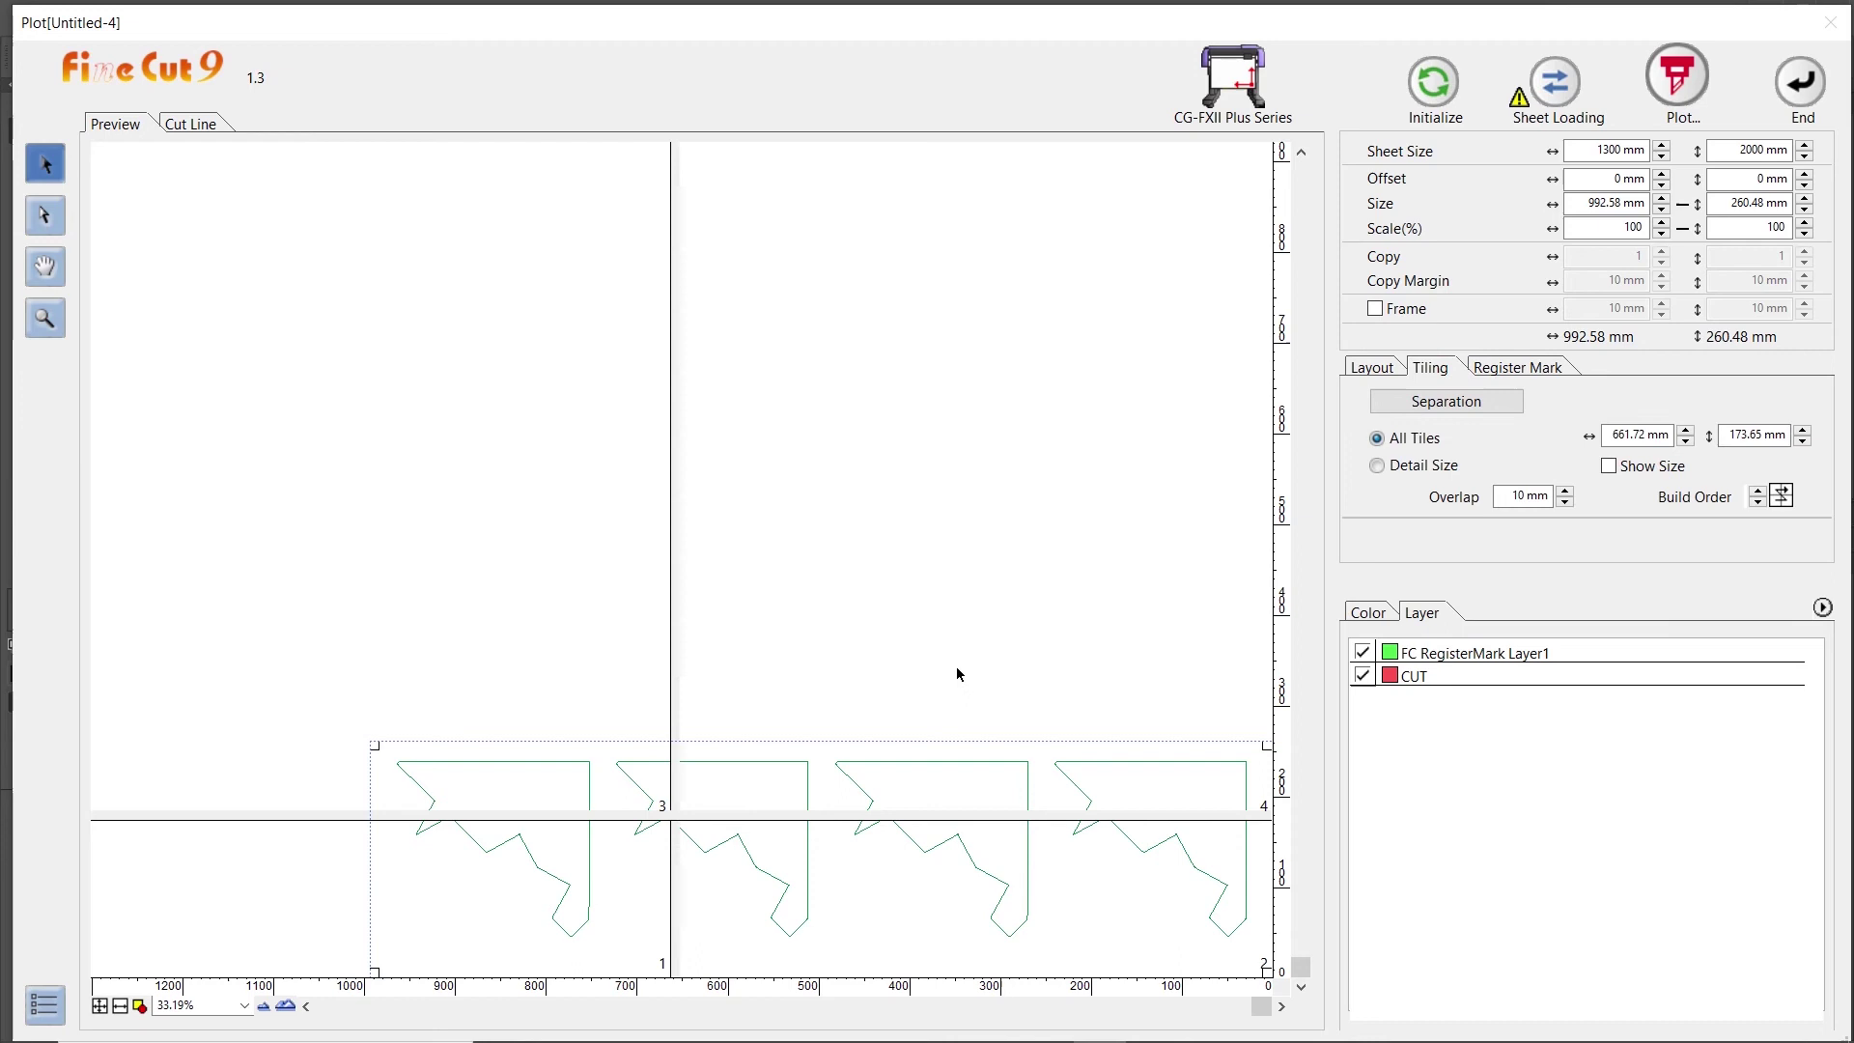
pyautogui.click(1518, 368)
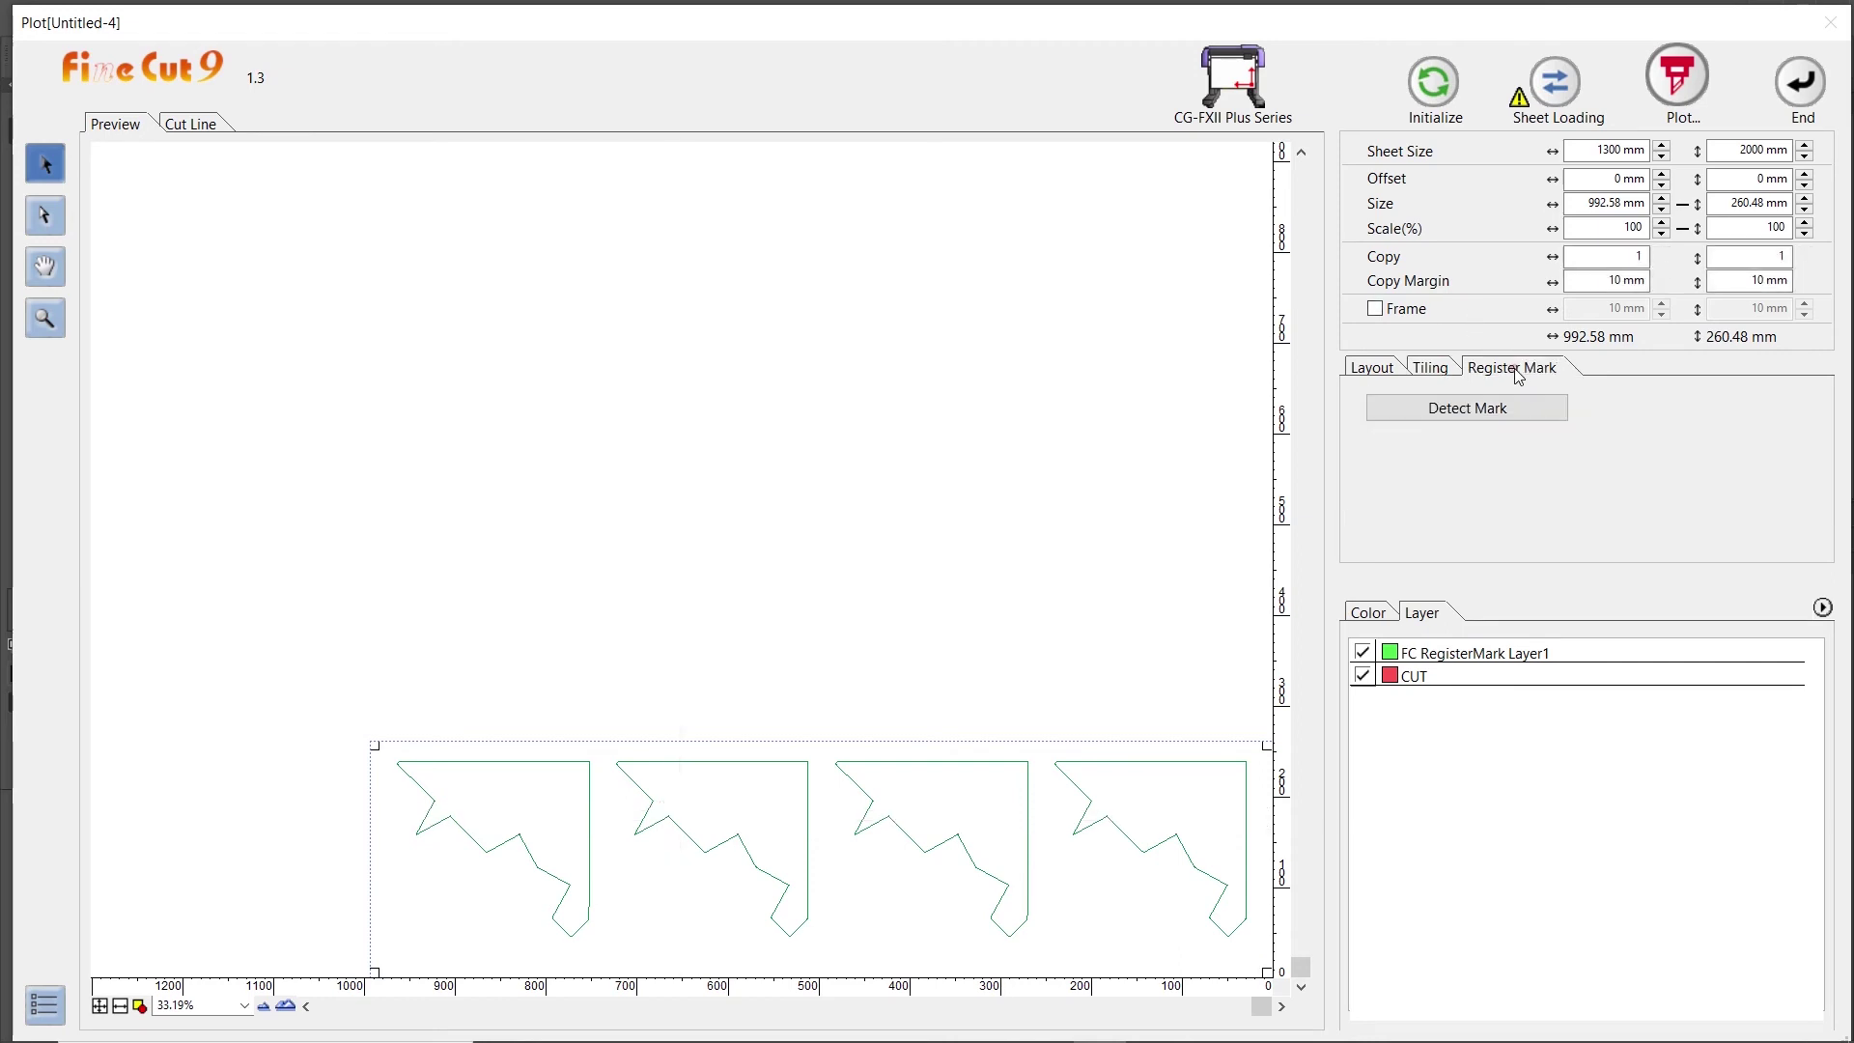
pyautogui.click(1478, 410)
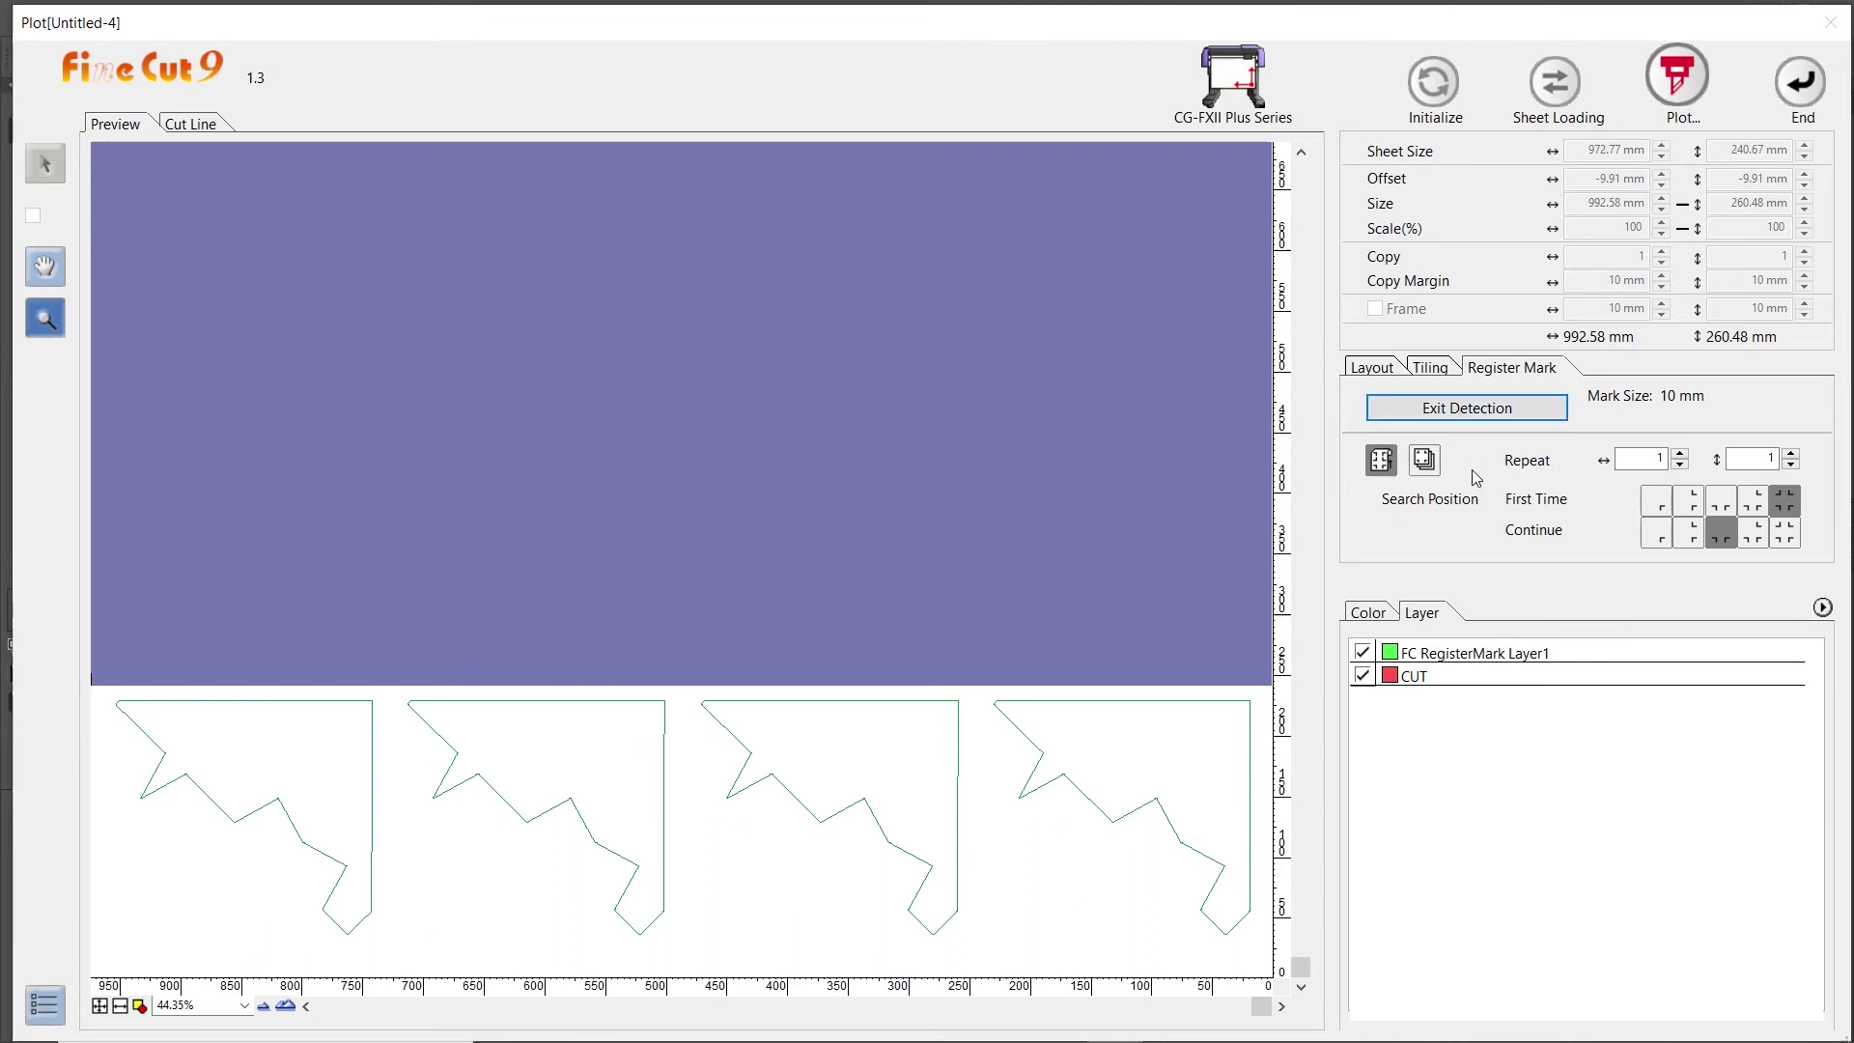
# Leave the vertical mark search repeat at 1 and open FineCut 9's Plot Out dialog.
pyautogui.click(1794, 454)
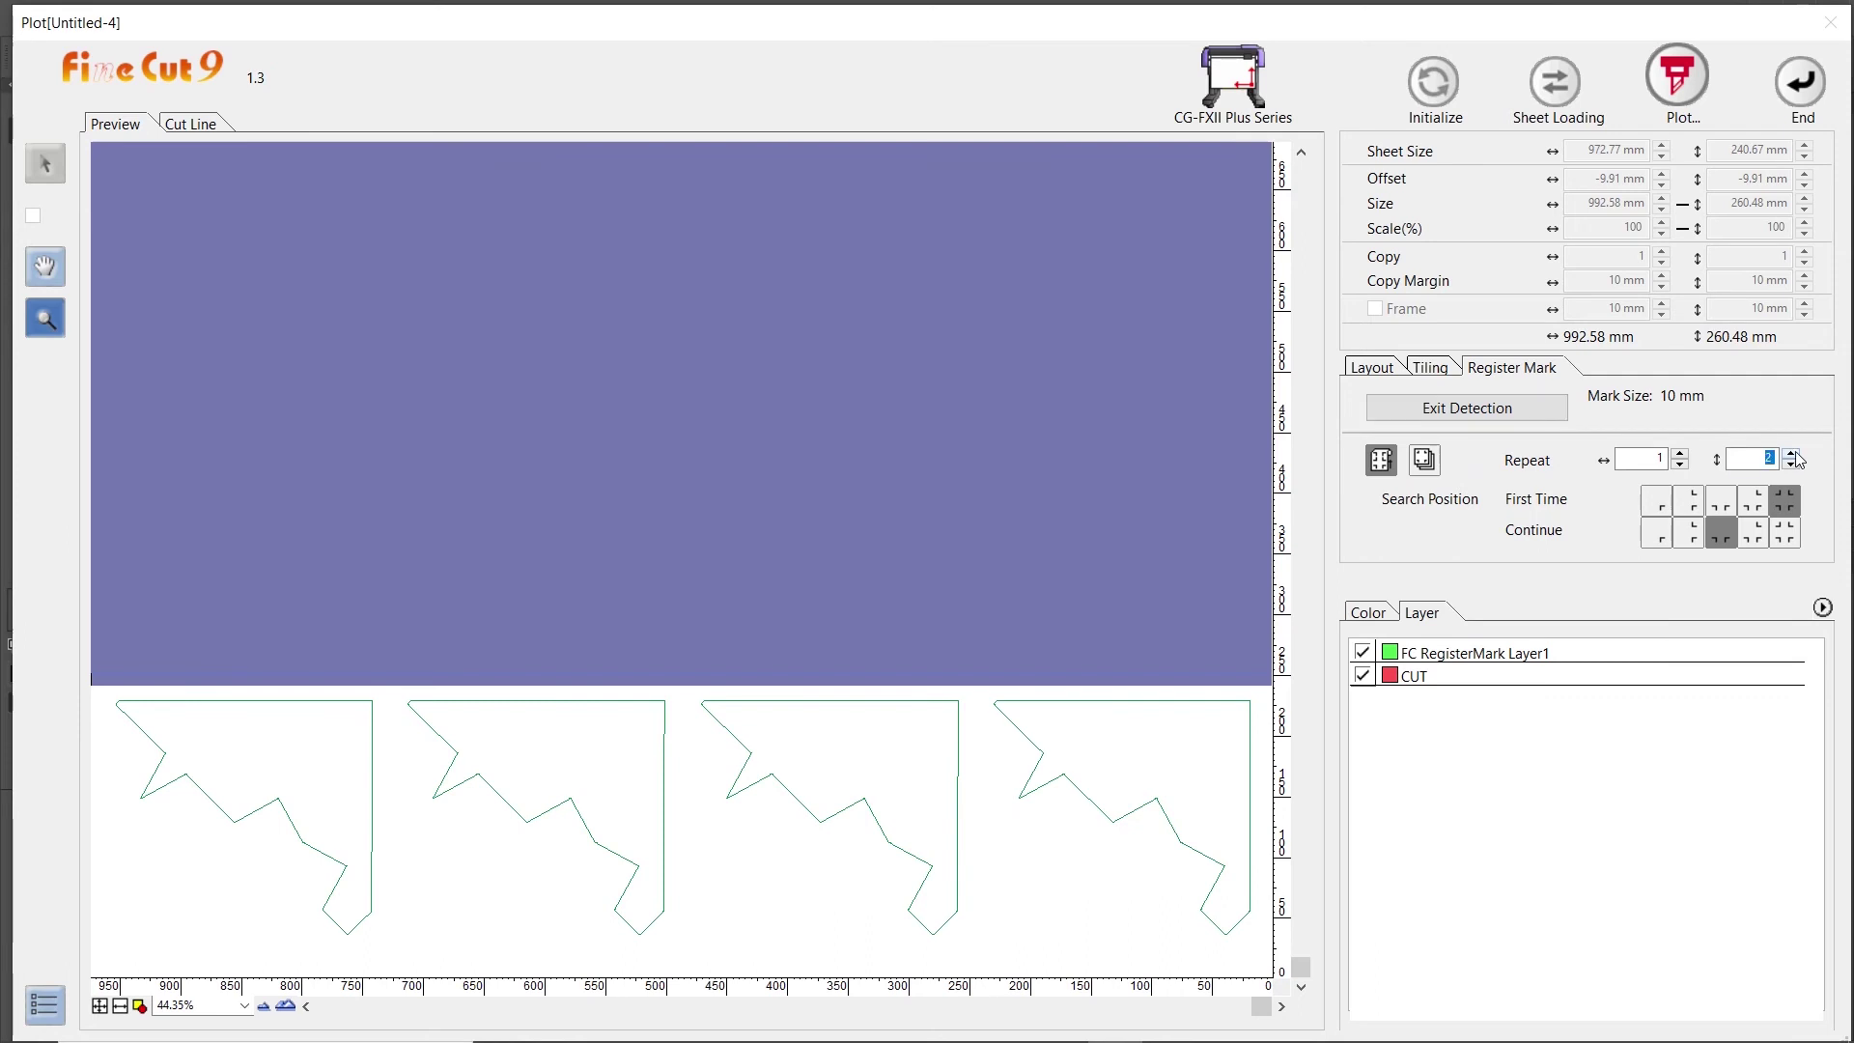
pyautogui.click(1792, 465)
pyautogui.click(1684, 79)
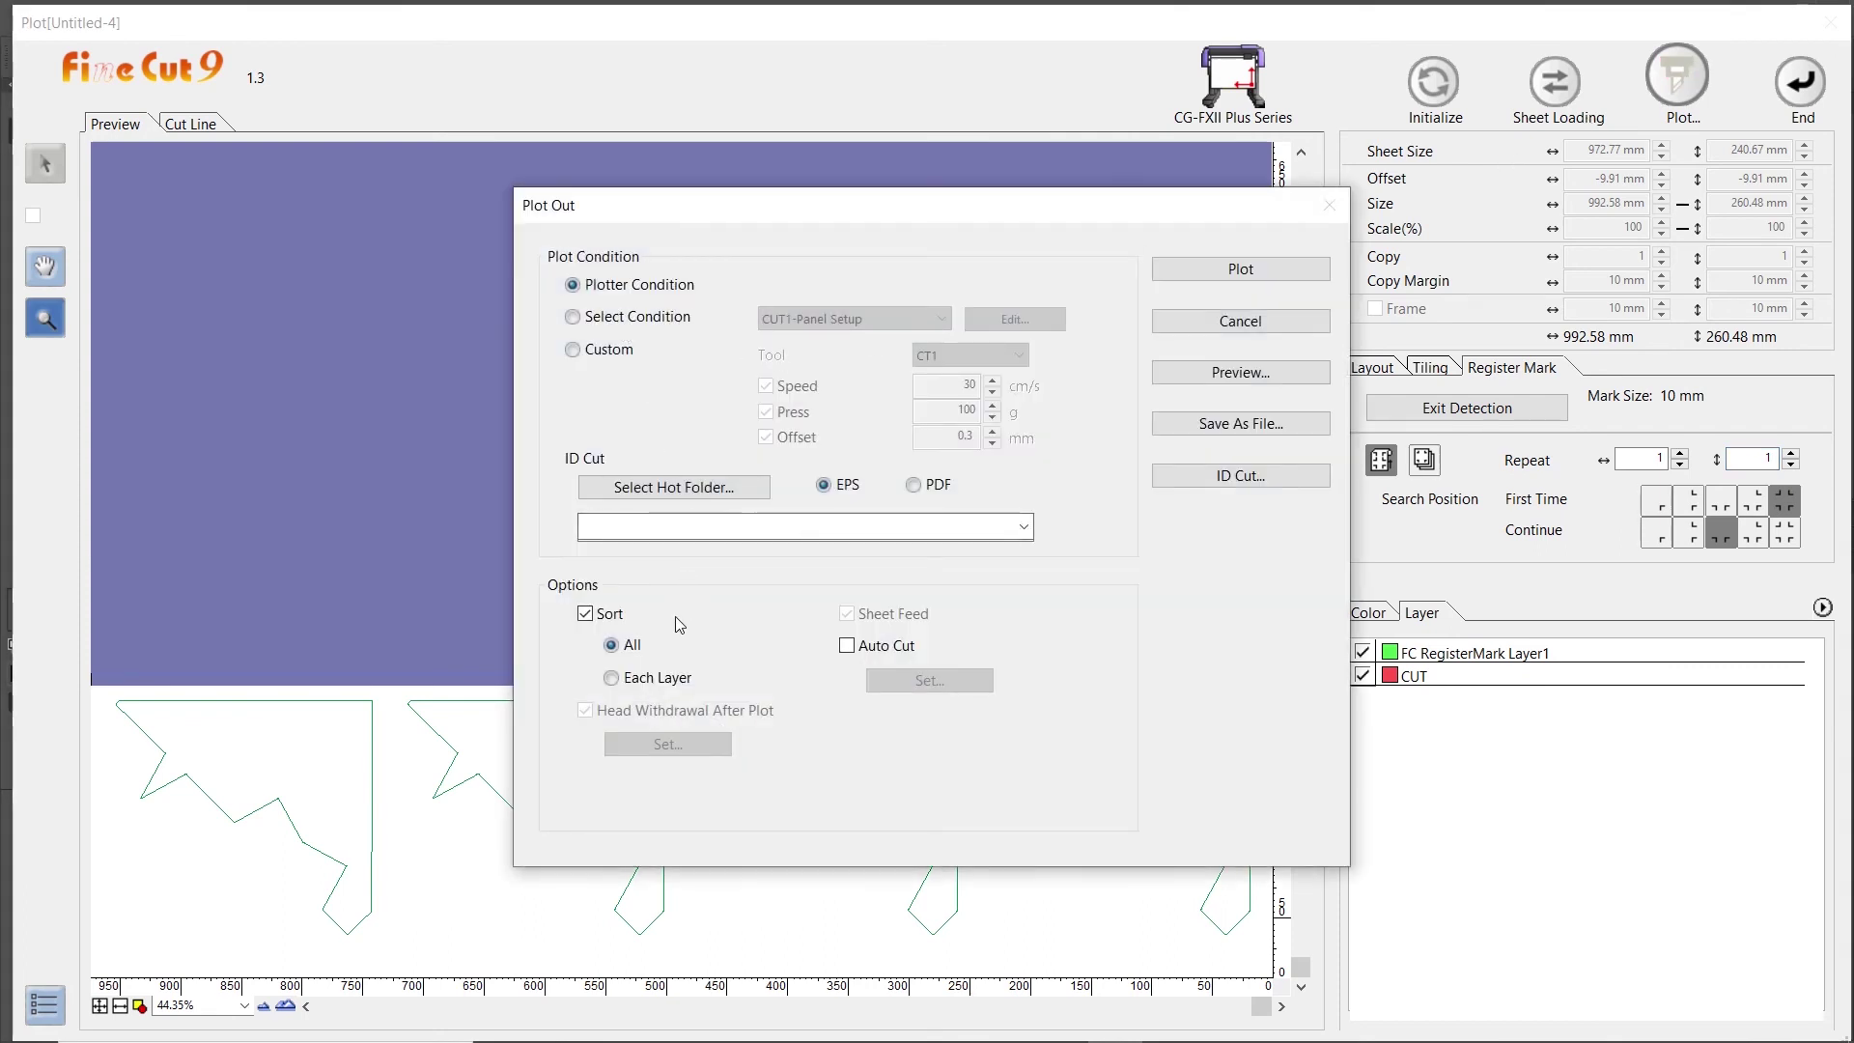
pyautogui.click(1228, 385)
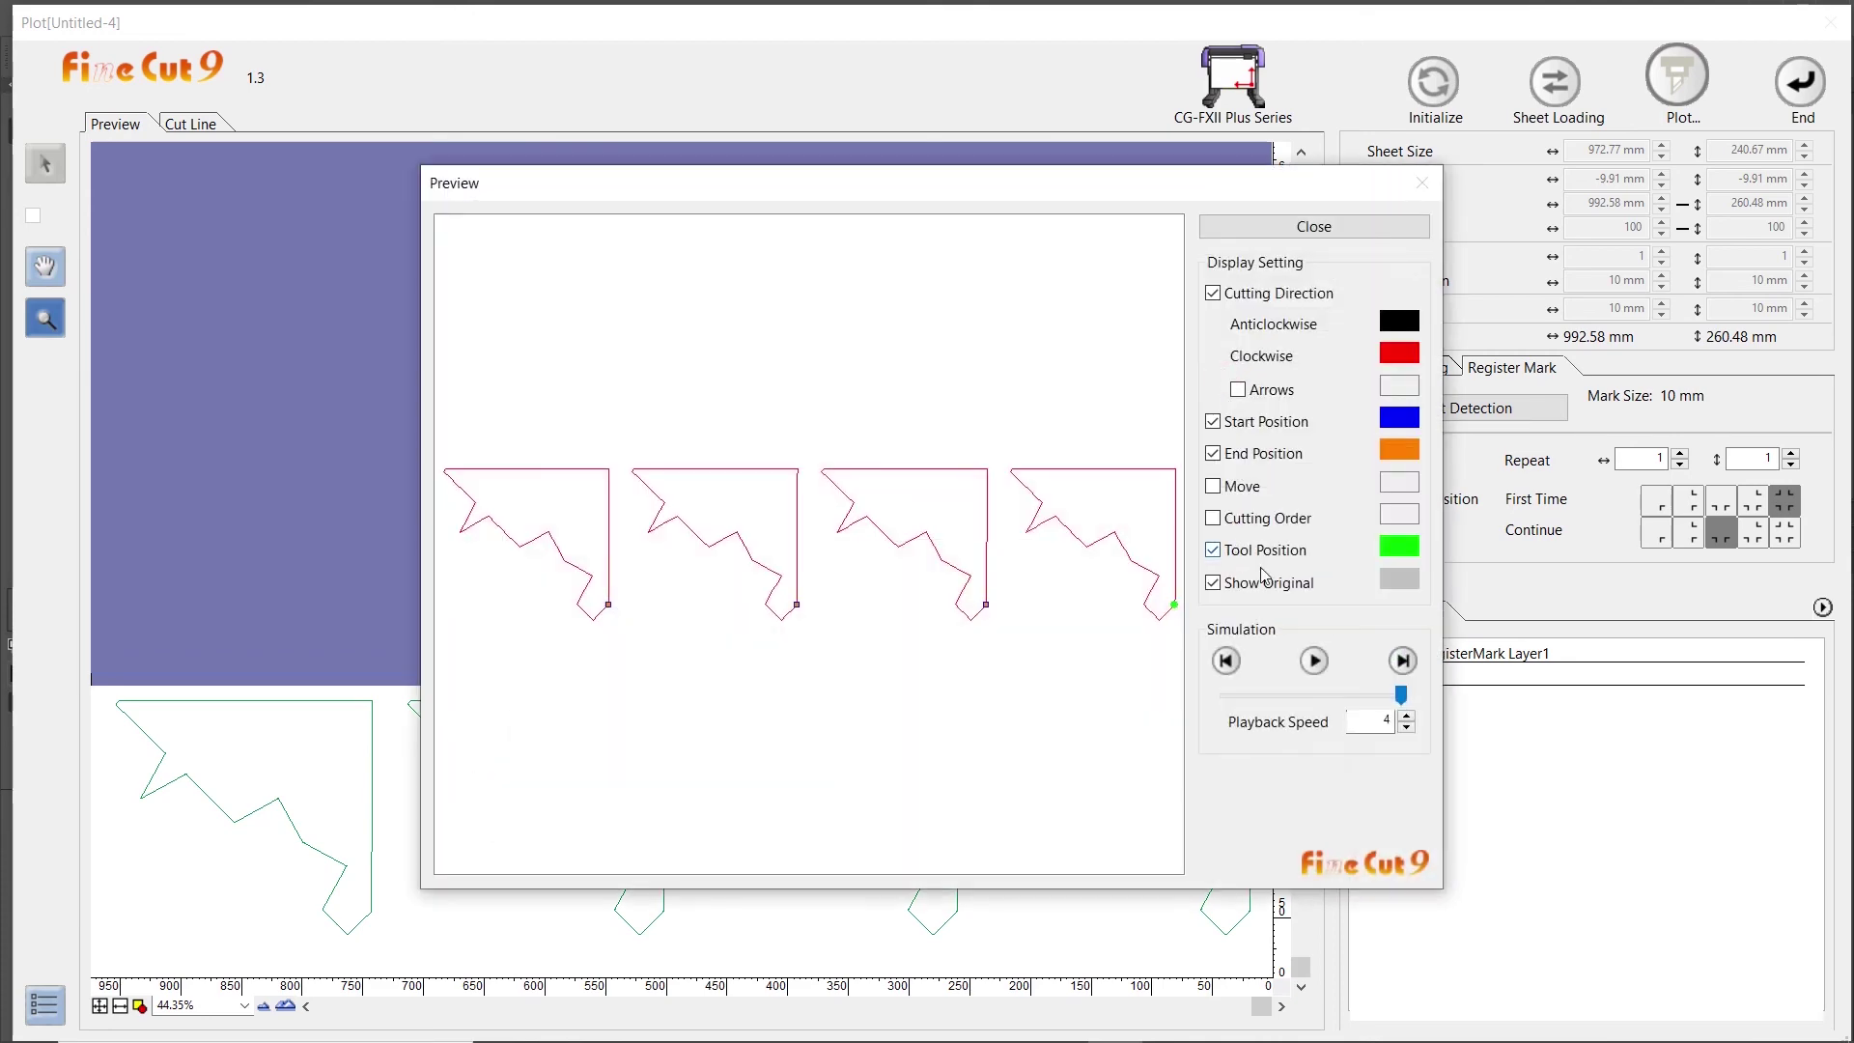
pyautogui.click(1309, 659)
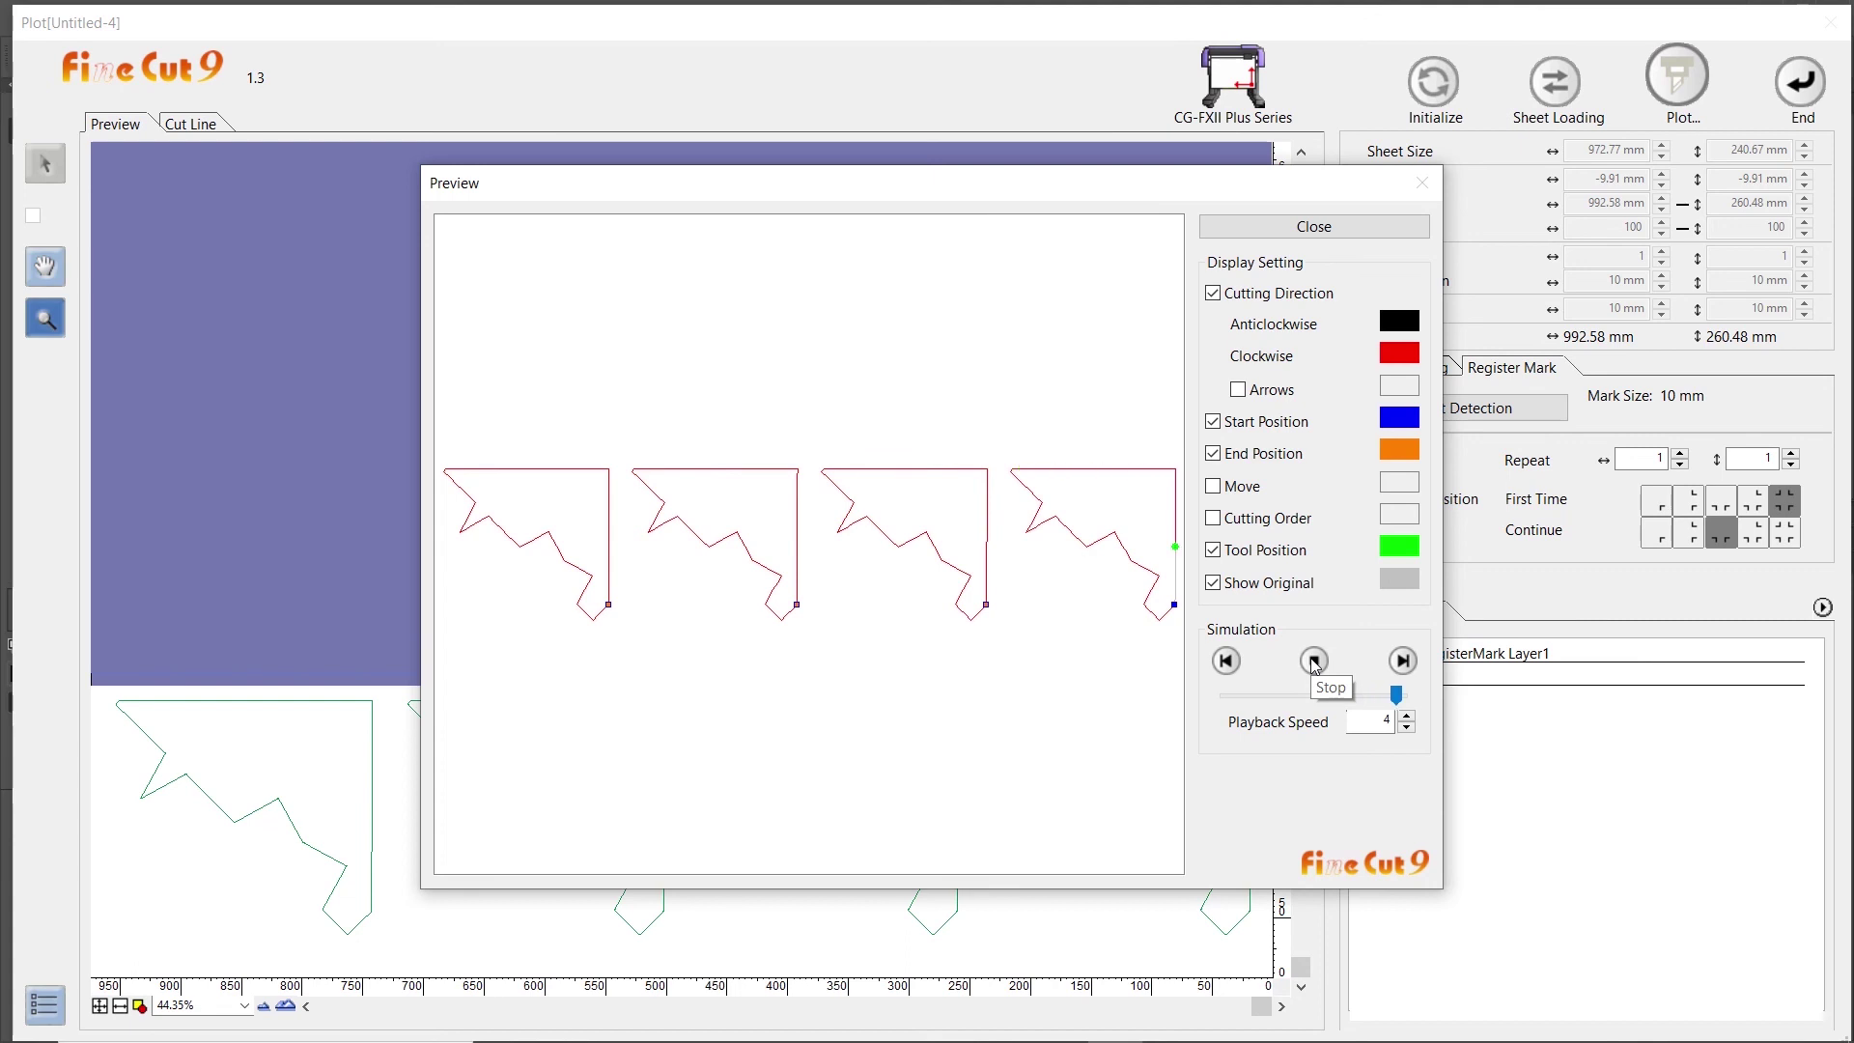
pyautogui.click(1292, 232)
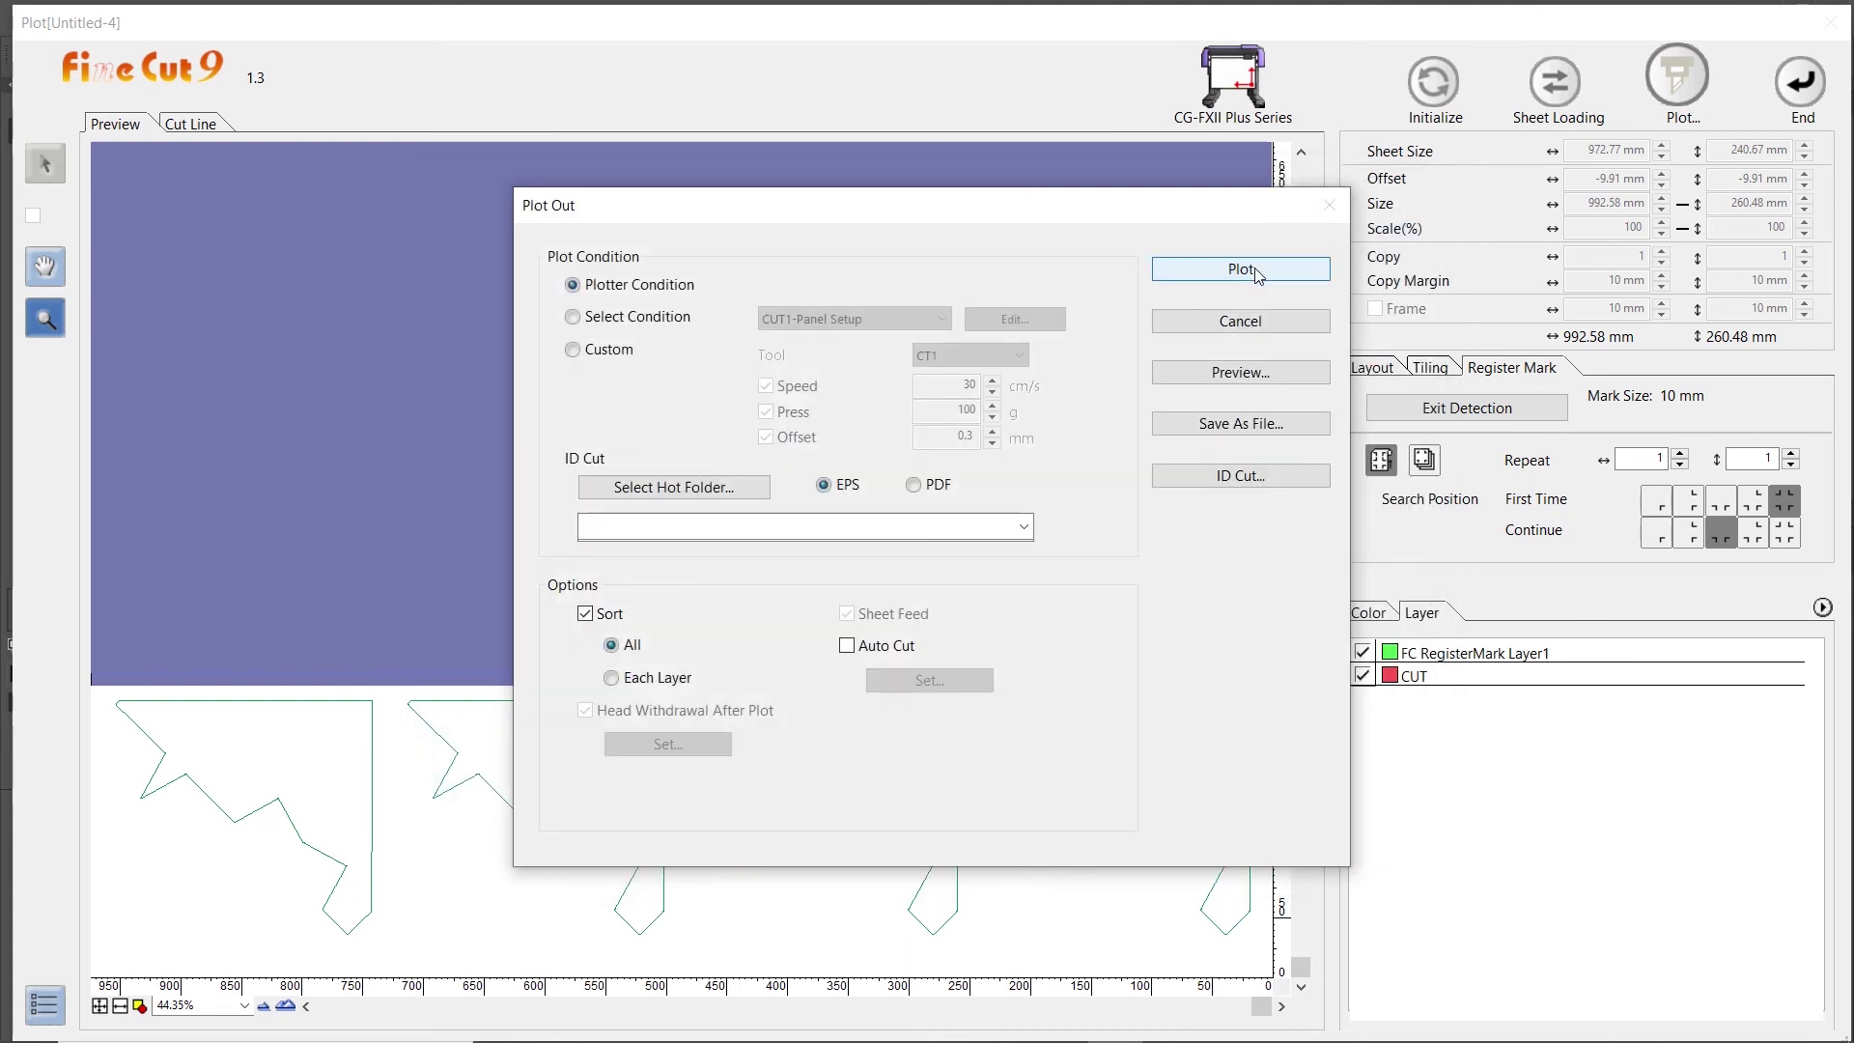